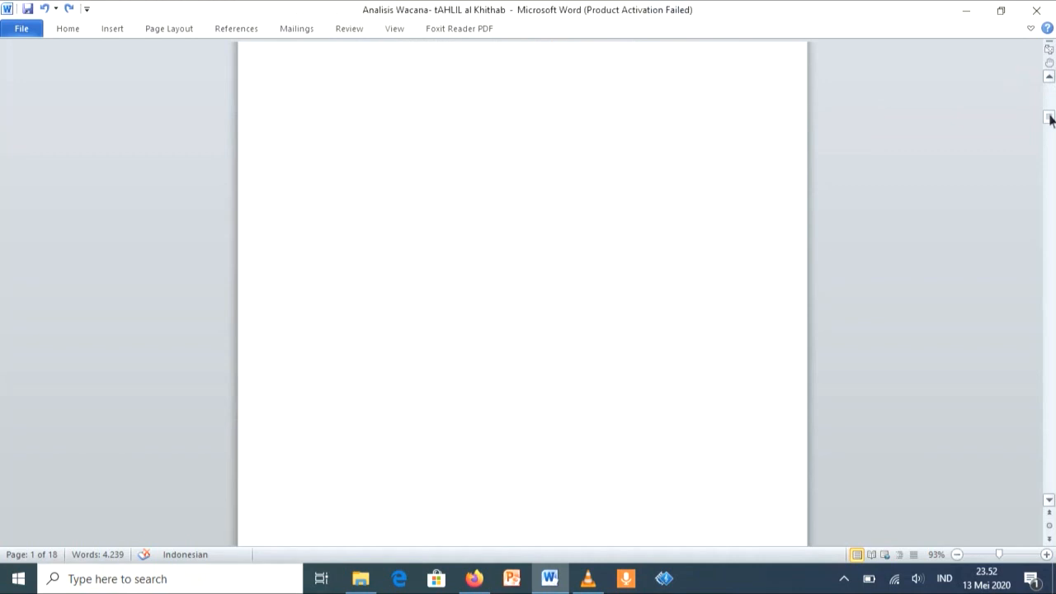
# Step: Copy the formatting of the KATA PENGANTAR title onto the DAFTAR ISI title with Format Painter
pyautogui.moveTo(1050, 118); pyautogui.dragTo(1050, 110)
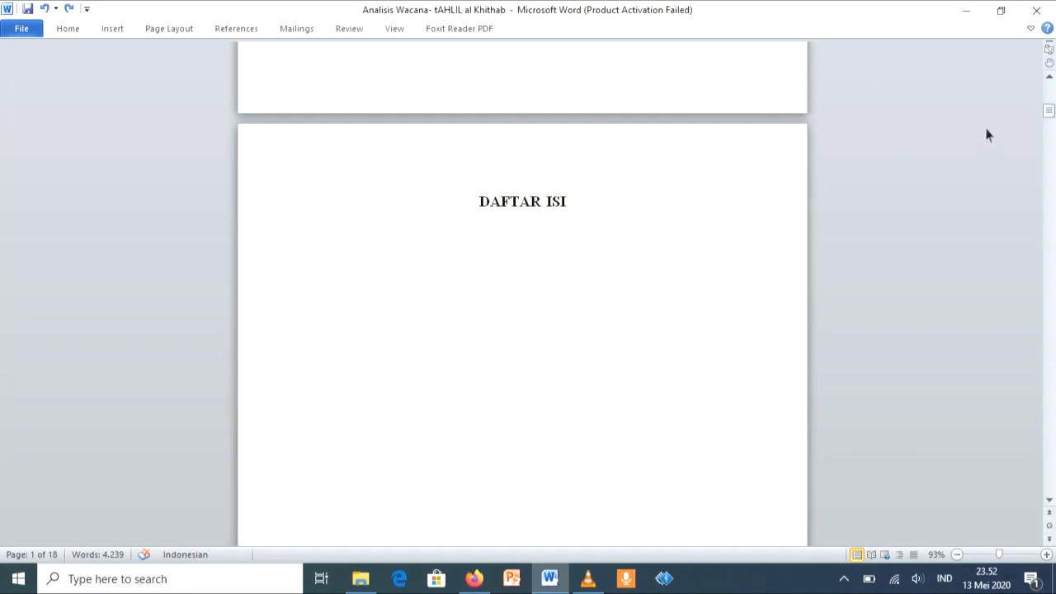
pyautogui.moveTo(1049, 110); pyautogui.dragTo(1050, 89)
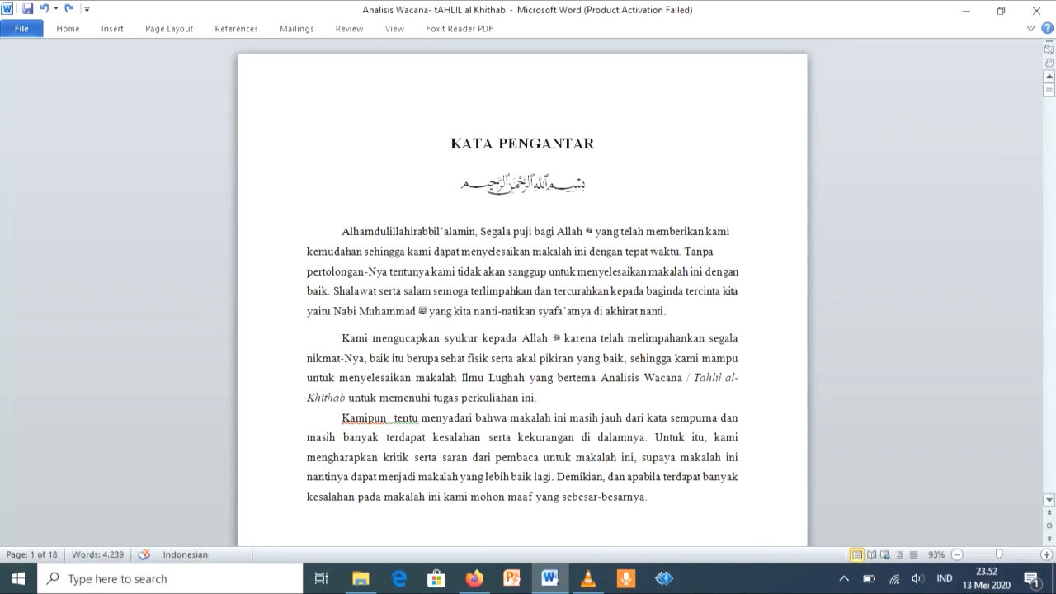
pyautogui.moveTo(1051, 92); pyautogui.dragTo(1040, 73)
pyautogui.moveTo(597, 141); pyautogui.dragTo(476, 146)
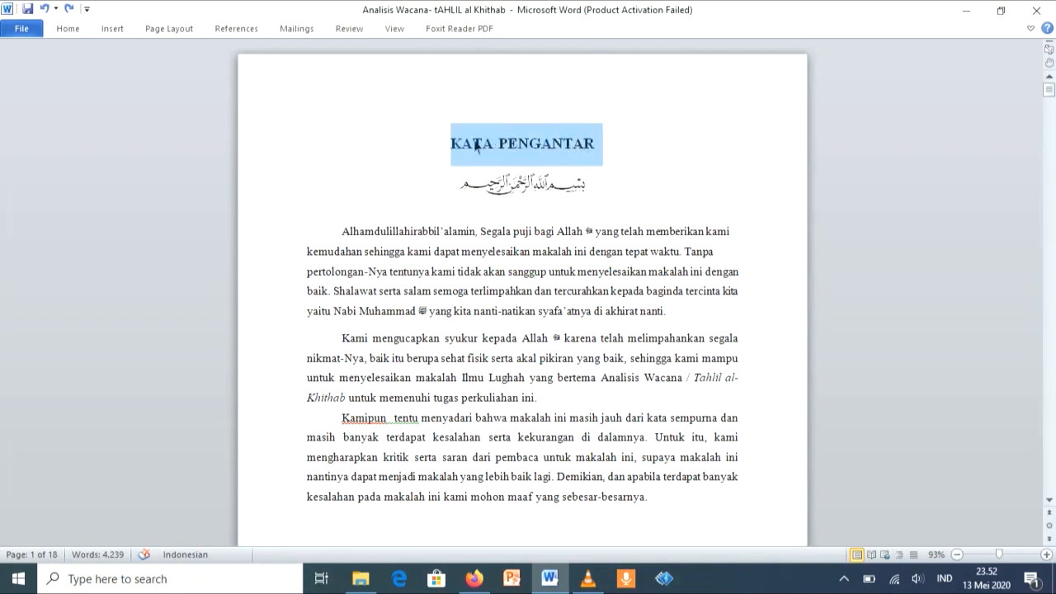
pyautogui.click(70, 32)
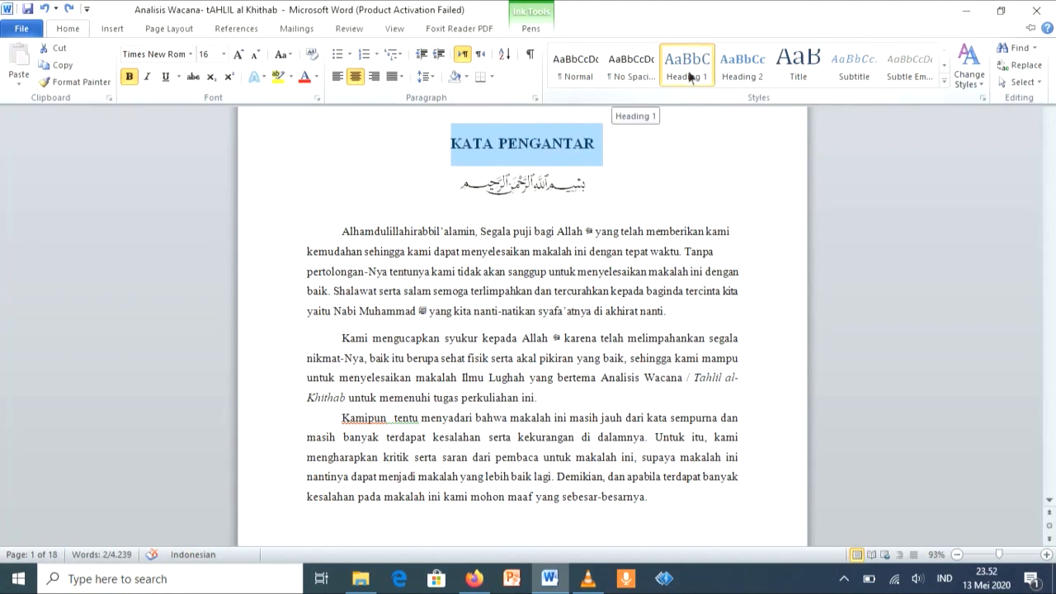
pyautogui.click(106, 86)
pyautogui.scroll(-15, 599, 277)
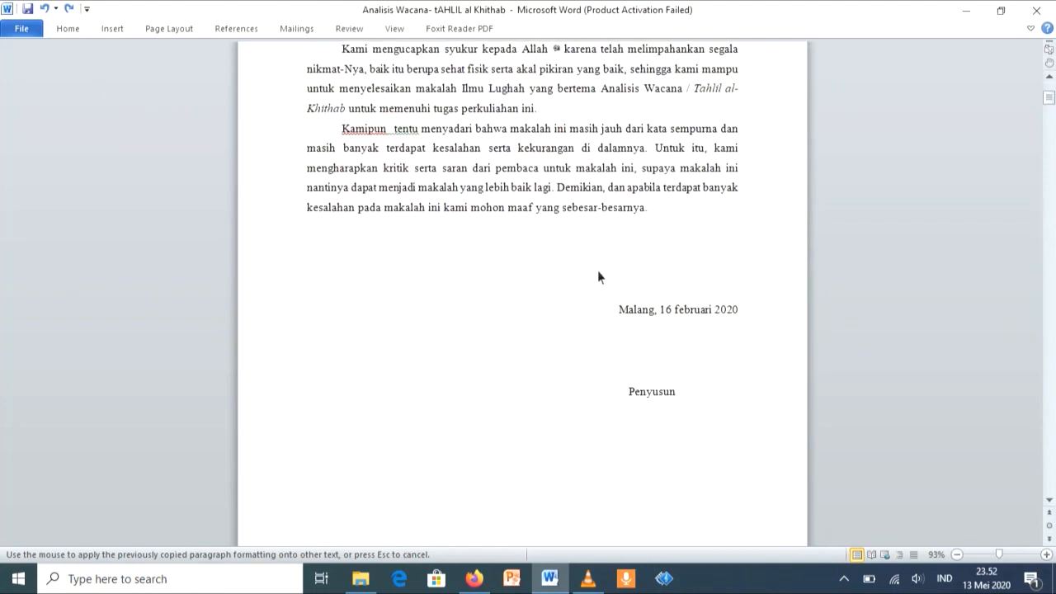
pyautogui.scroll(-1, 599, 277)
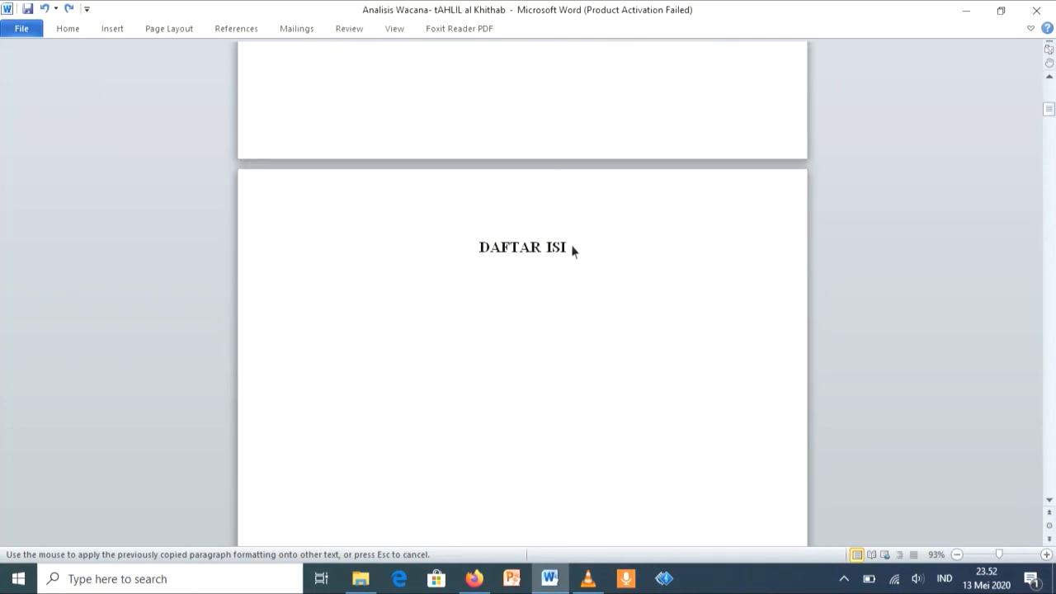
pyautogui.moveTo(573, 250); pyautogui.dragTo(503, 251)
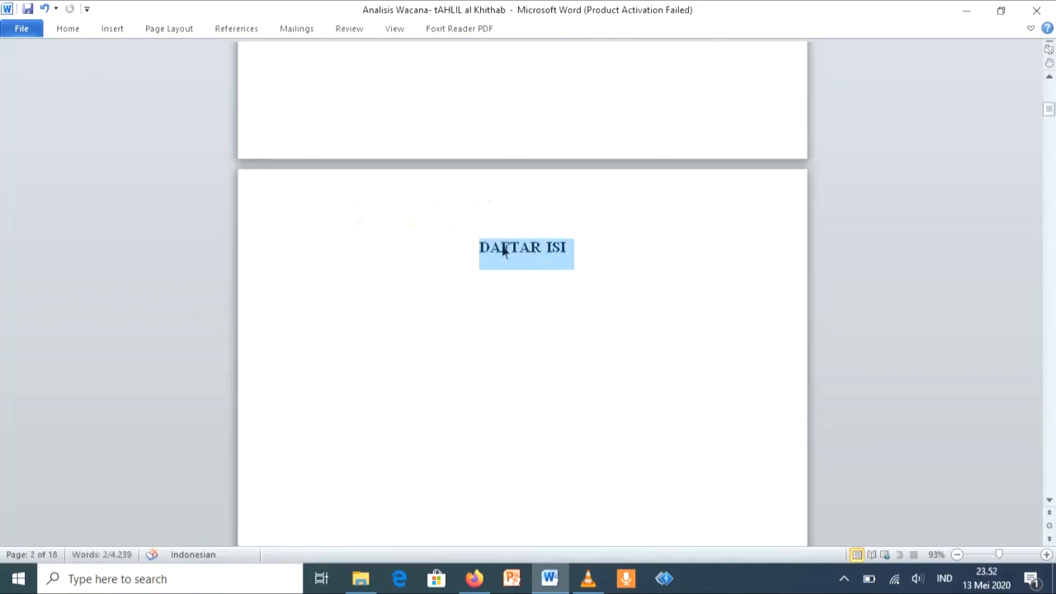
# Step: Copy the DAFTAR ISI title's formatting onto the BAB 1 PENDAHULUAN chapter title with Format Painter
pyautogui.click(482, 223)
pyautogui.scroll(-15, 487, 223)
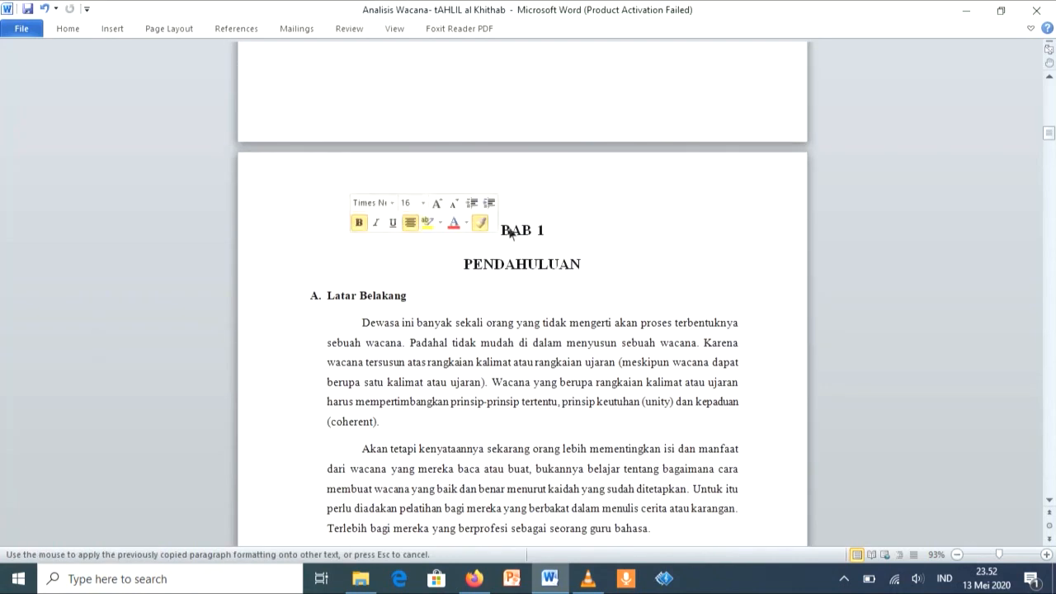
pyautogui.moveTo(508, 232); pyautogui.dragTo(585, 263)
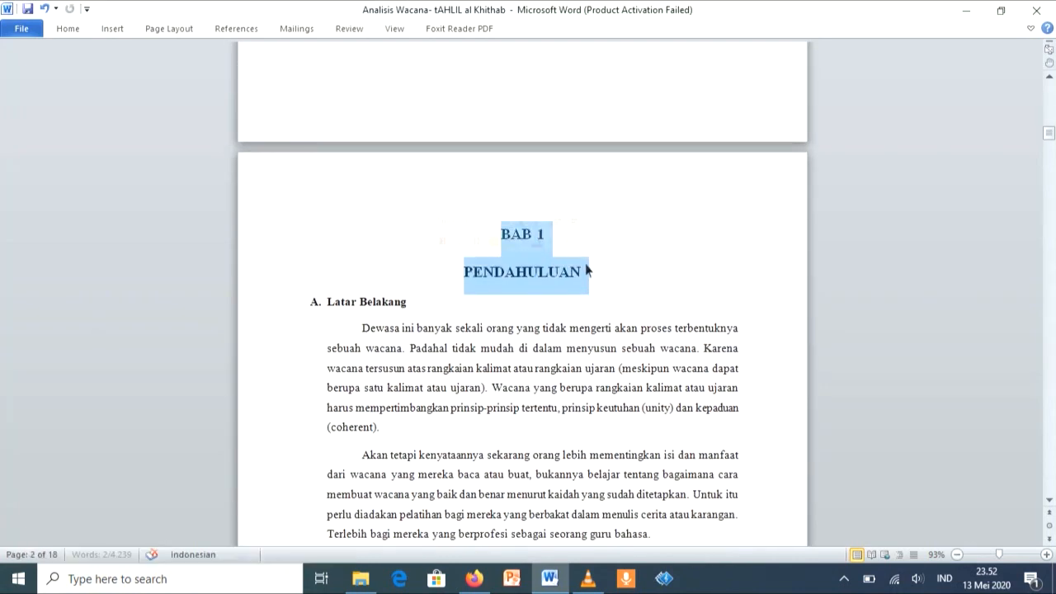
# Step: Copy the BAB 1 title's formatting onto the BAB II PEMBAHASAN chapter title with Format Painter
pyautogui.click(564, 241)
pyautogui.scroll(-15, 566, 245)
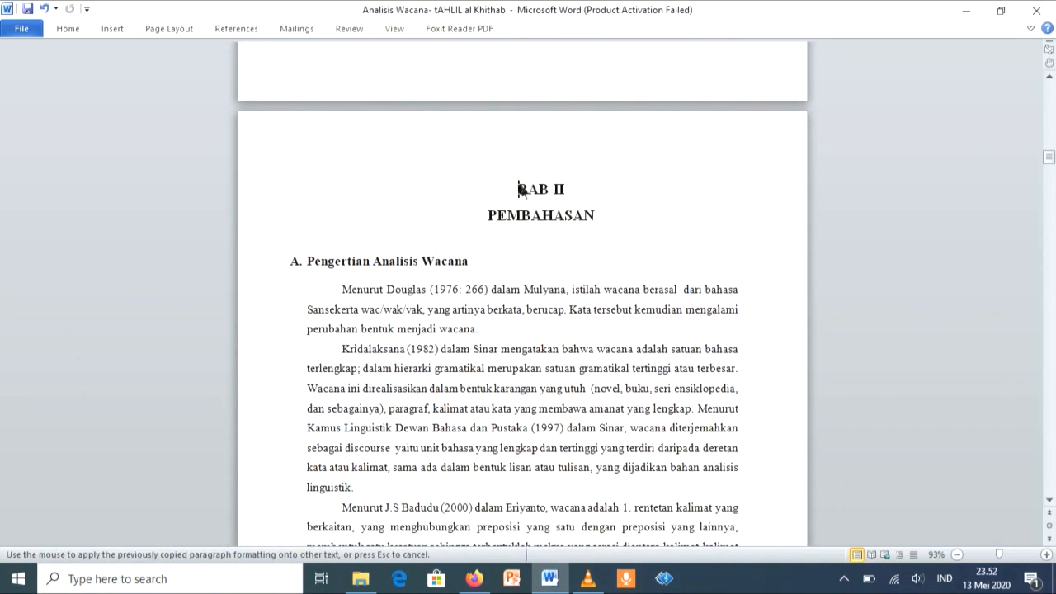
pyautogui.moveTo(520, 189); pyautogui.dragTo(602, 215)
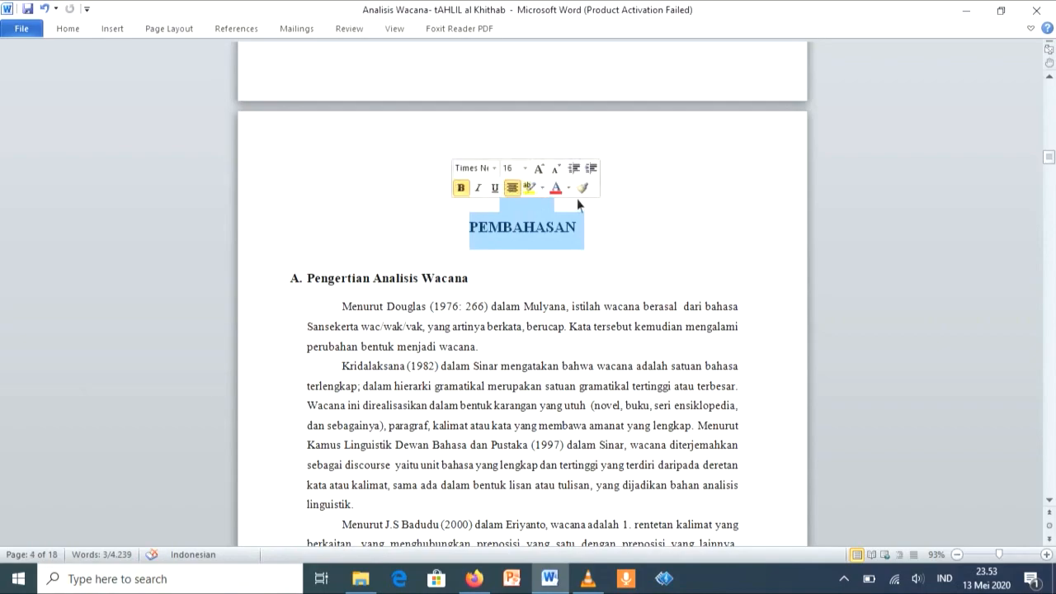
# Step: Copy the BAB II title's formatting onto the BAB III PENUTUP chapter title with Format Painter
pyautogui.click(584, 188)
pyautogui.scroll(-20, 584, 190)
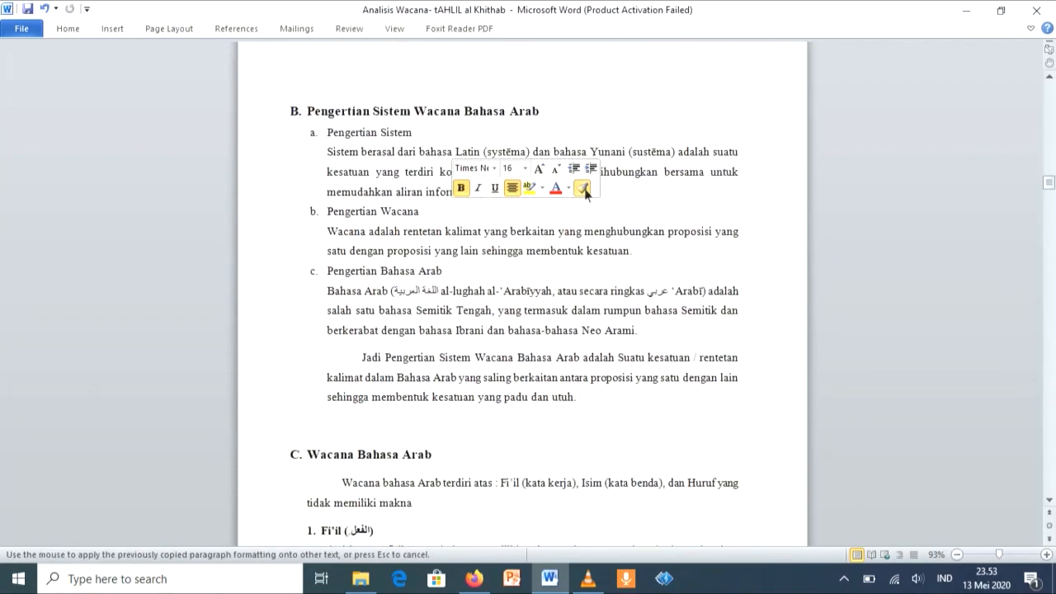
pyautogui.scroll(-20, 584, 190)
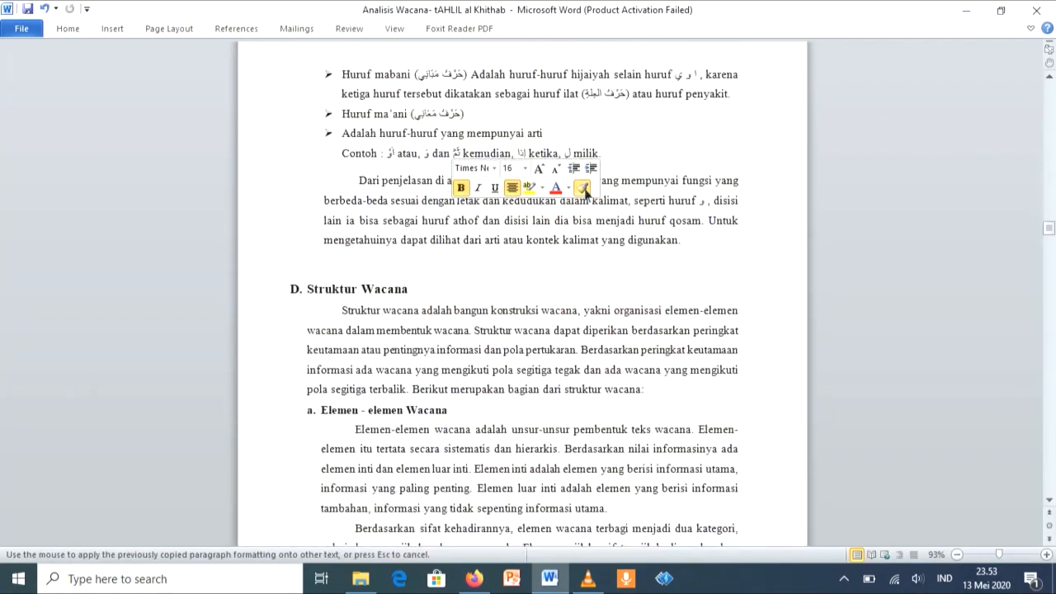
pyautogui.scroll(-20, 584, 190)
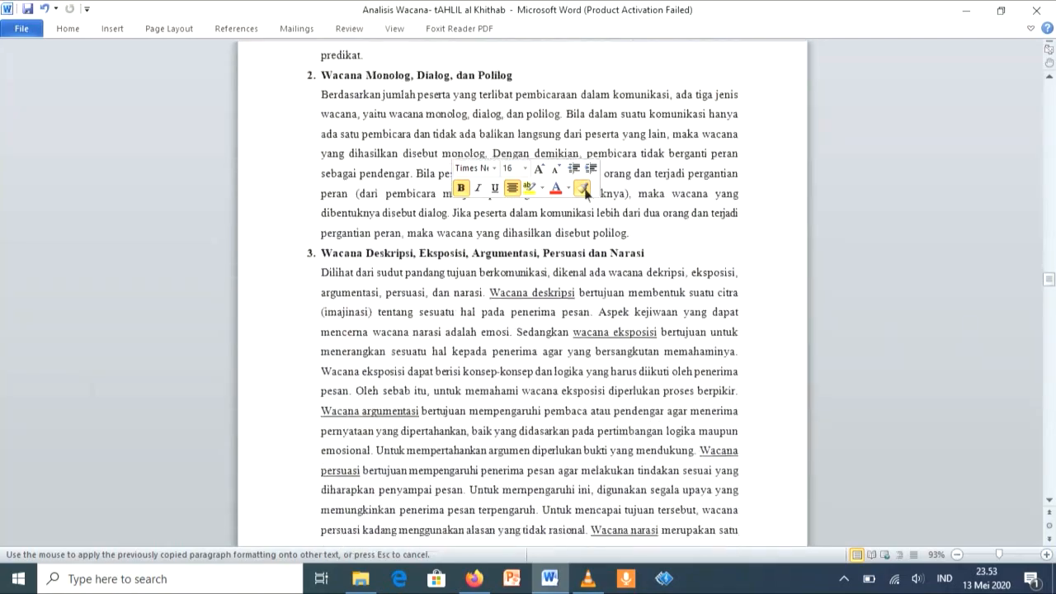
pyautogui.scroll(-20, 584, 190)
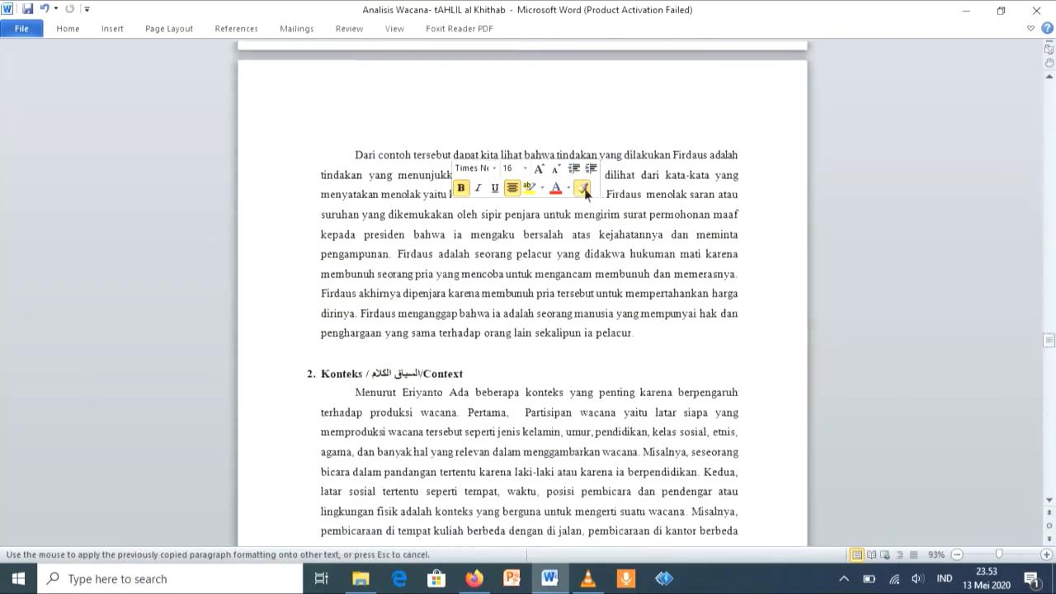
pyautogui.scroll(-20, 584, 190)
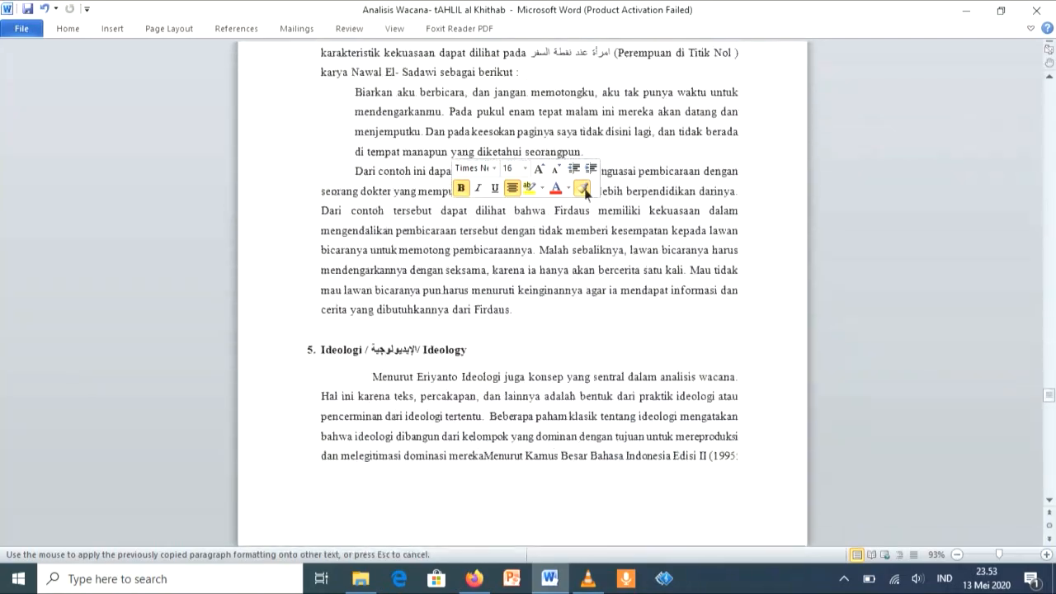
pyautogui.scroll(-20, 585, 189)
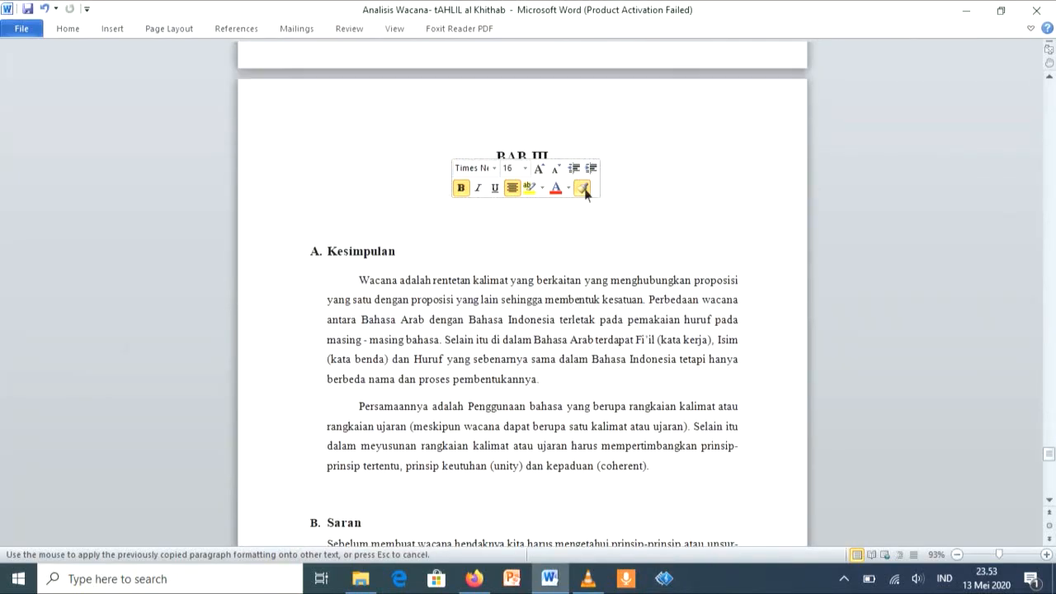
pyautogui.moveTo(564, 230); pyautogui.dragTo(505, 198)
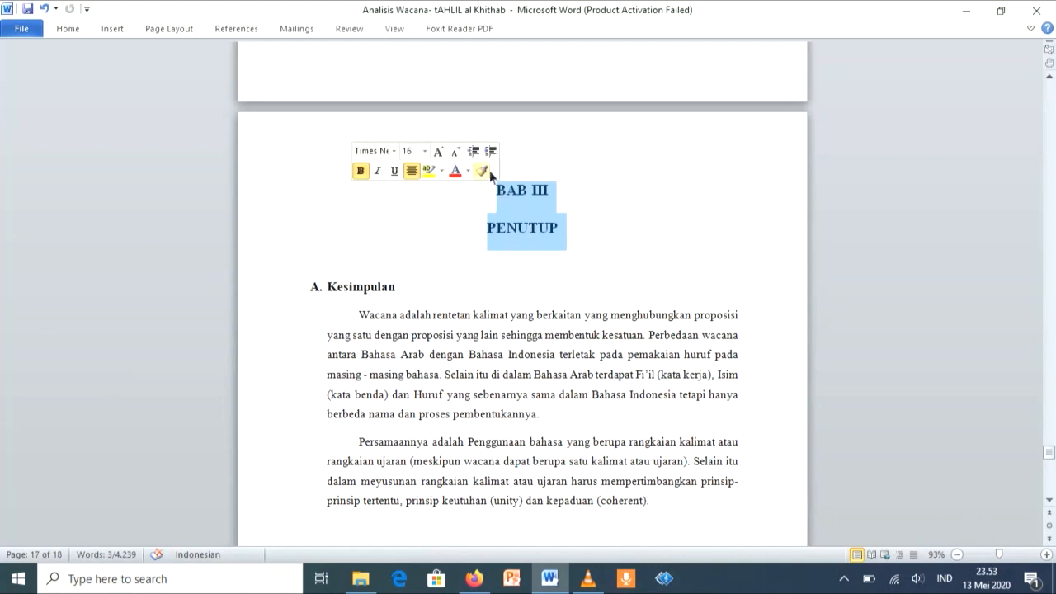
# Step: Copy the BAB III title's formatting onto the DAFTAR PUSTAKA title with Format Painter
pyautogui.click(482, 171)
pyautogui.scroll(-15, 489, 175)
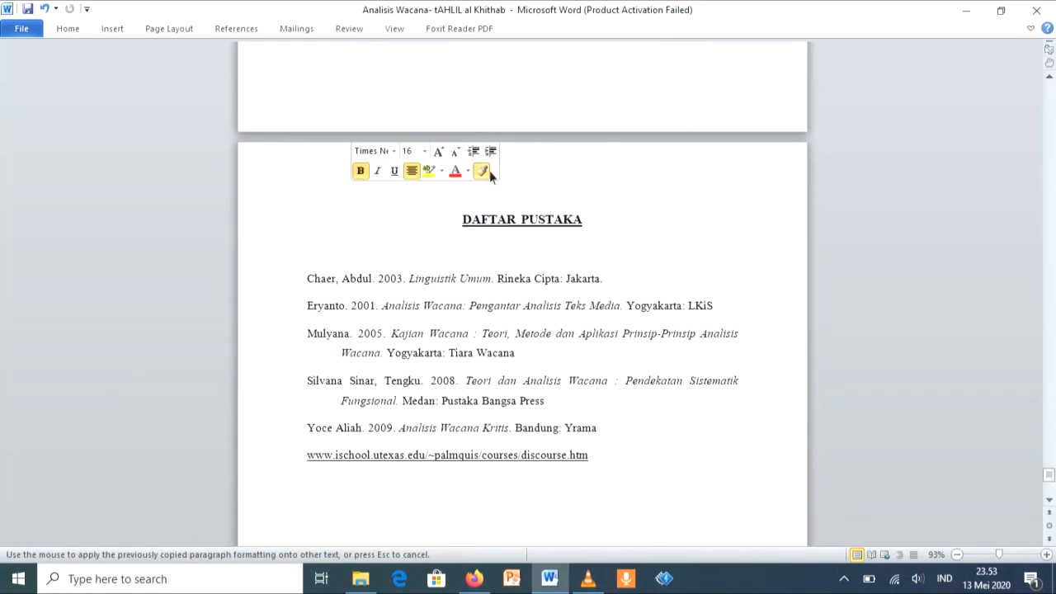
pyautogui.moveTo(464, 219); pyautogui.dragTo(575, 225)
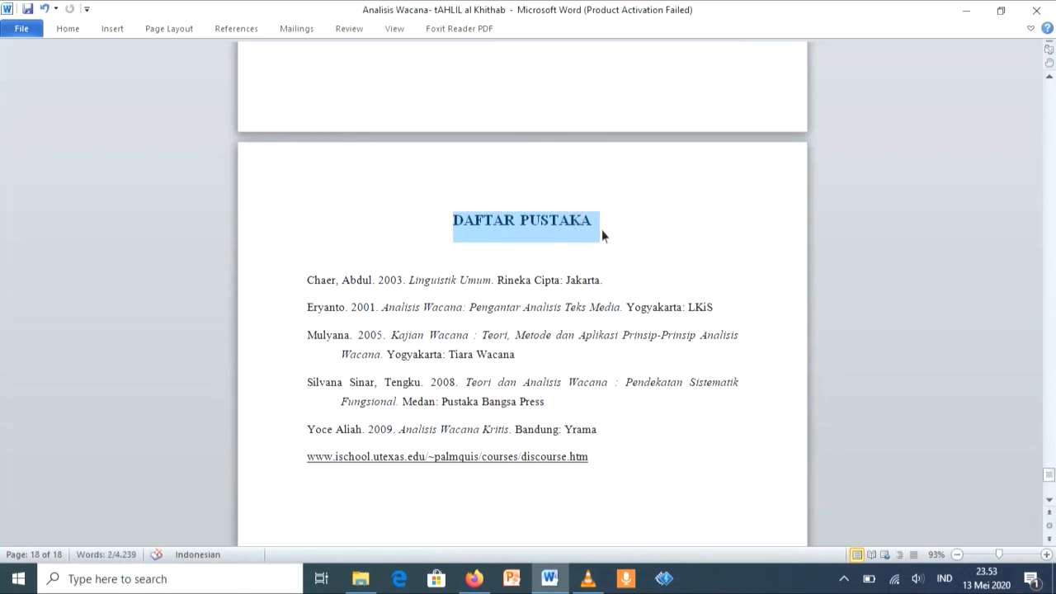
# Step: Apply the Heading 2 style to the Latar Belakang subheading in the BAB 1 chapter
pyautogui.scroll(10, 602, 231)
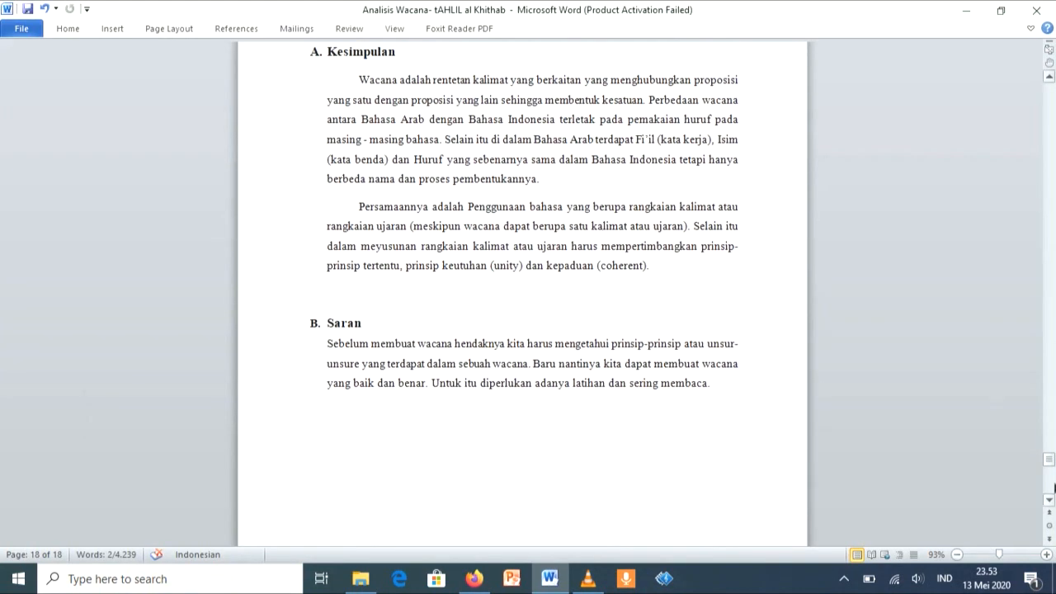
pyautogui.moveTo(1050, 464); pyautogui.dragTo(1050, 138)
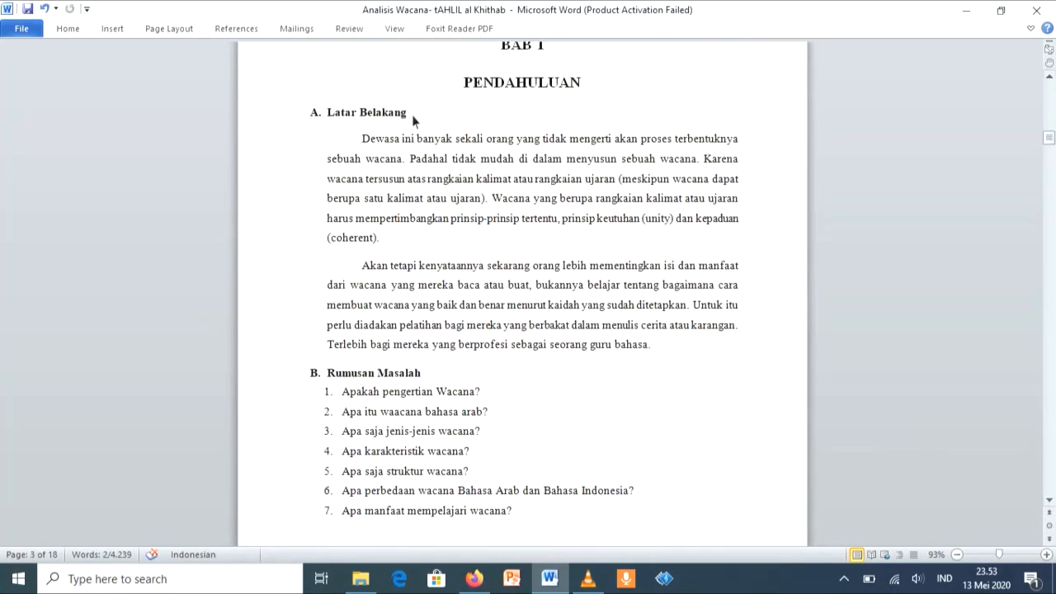
pyautogui.moveTo(412, 114); pyautogui.dragTo(340, 115)
pyautogui.click(71, 31)
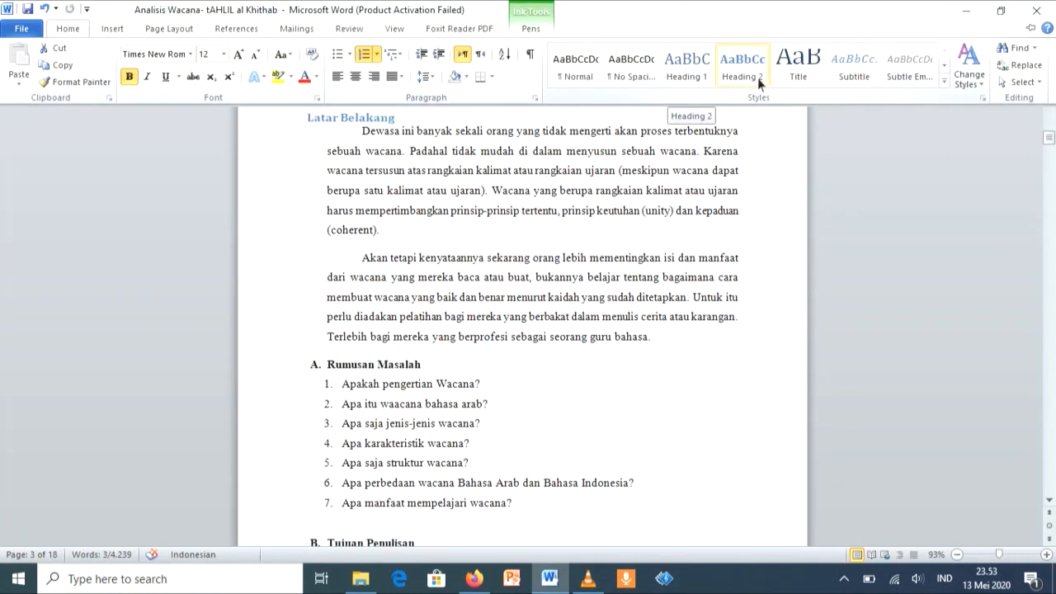
pyautogui.click(757, 77)
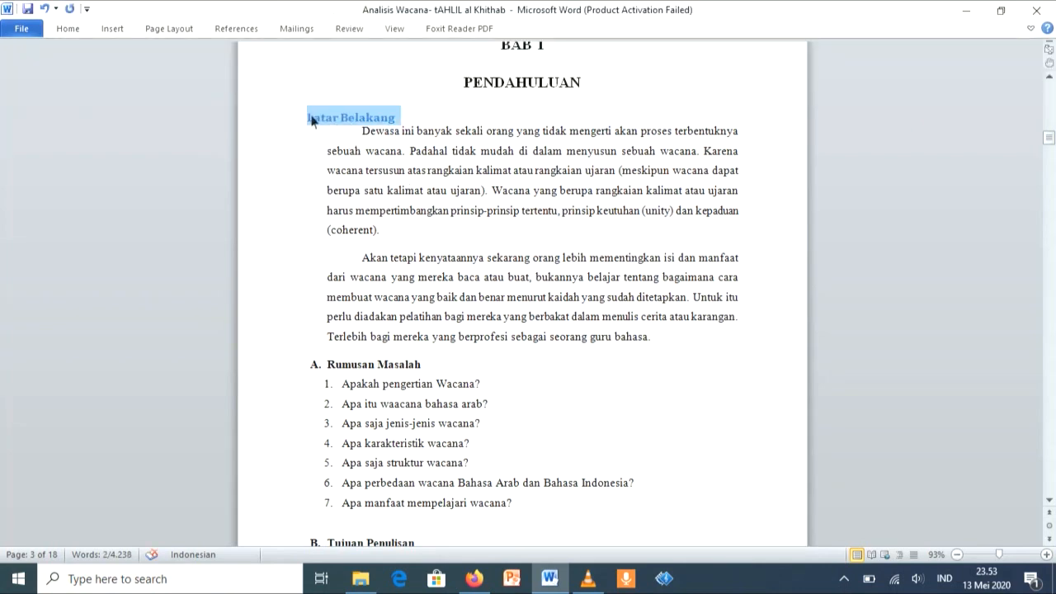
# Step: Set the font size of the Latar Belakang subheading to 12
pyautogui.click(310, 119)
pyautogui.click(68, 30)
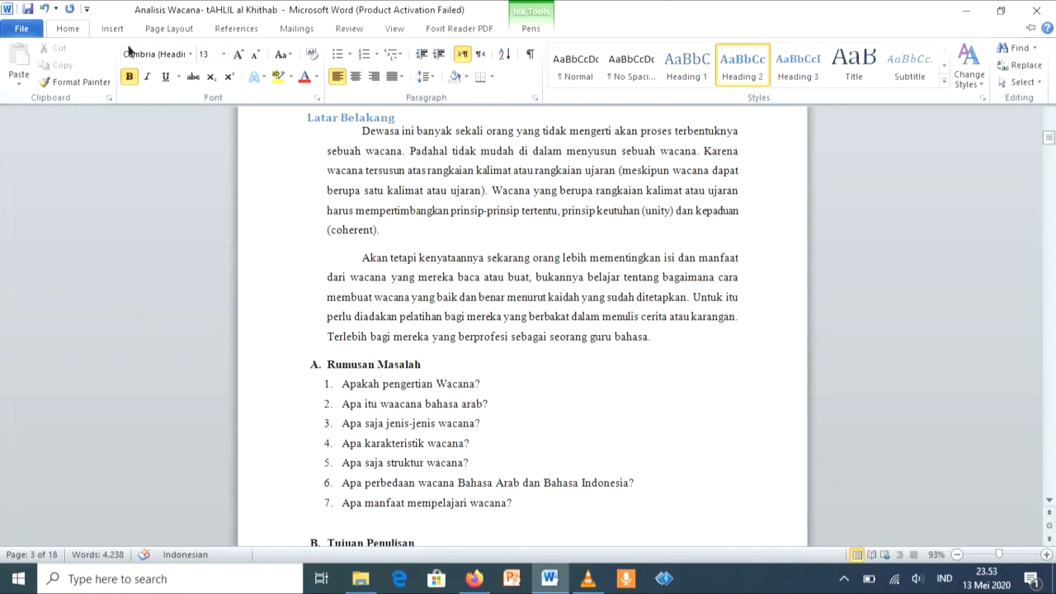
pyautogui.click(314, 120)
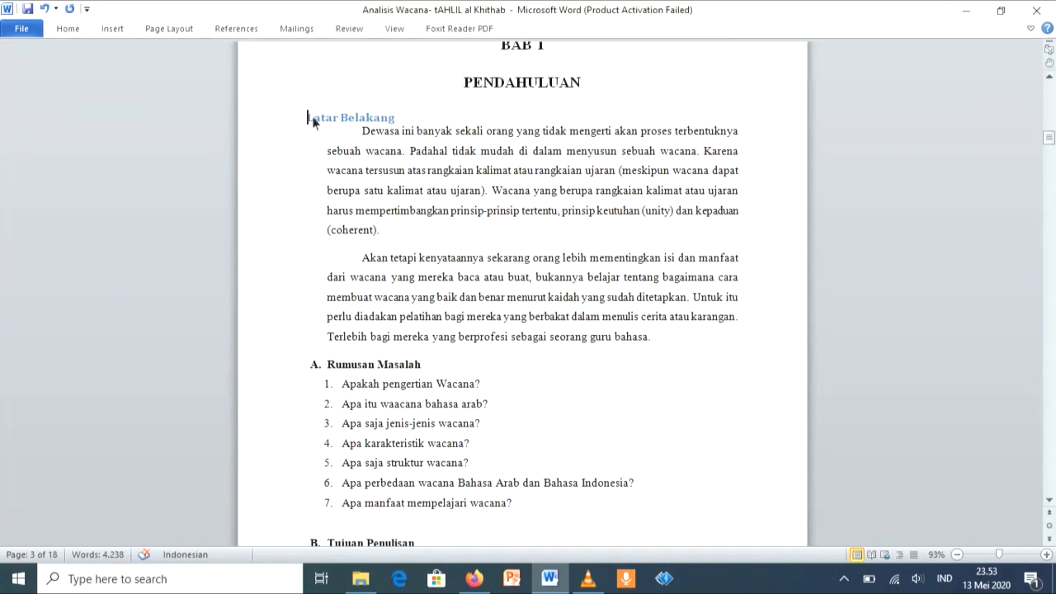
pyautogui.moveTo(313, 122); pyautogui.dragTo(392, 123)
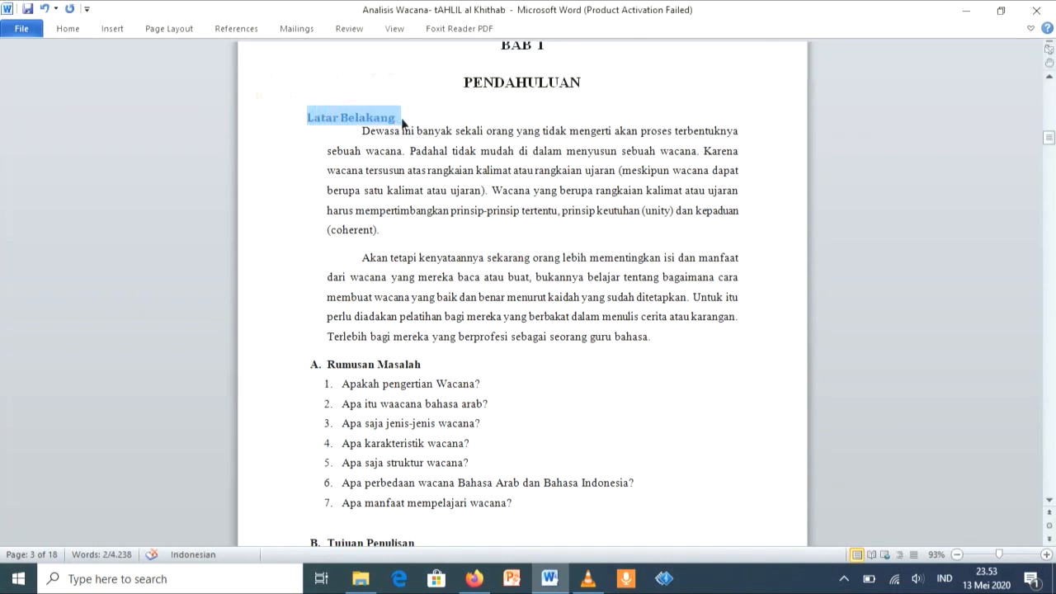
pyautogui.click(71, 33)
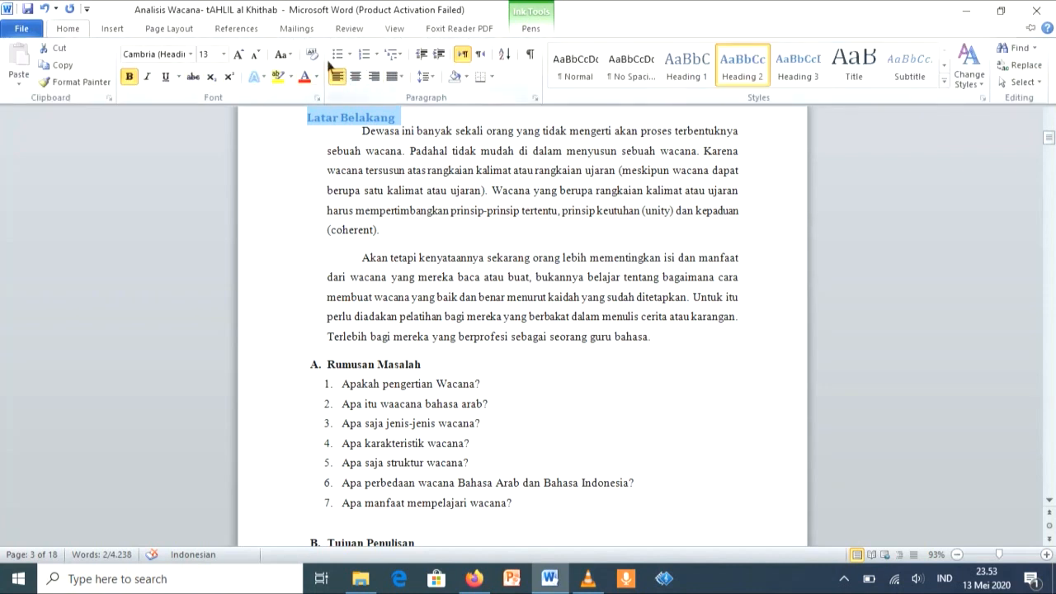
pyautogui.click(223, 54)
pyautogui.click(210, 125)
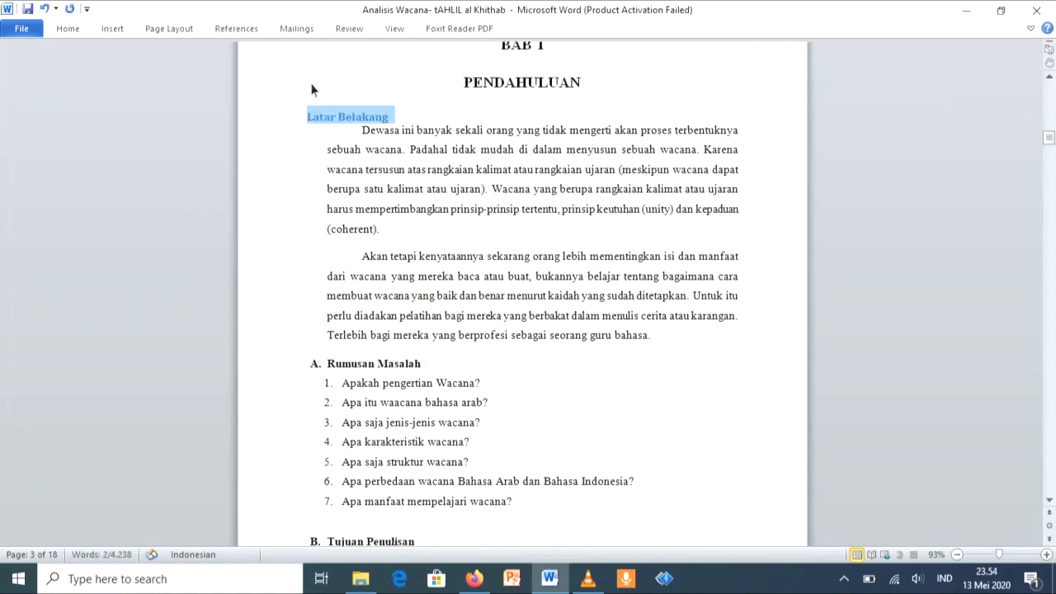
# Step: Set the font colour of the Latar Belakang subheading to Automatic
pyautogui.click(72, 33)
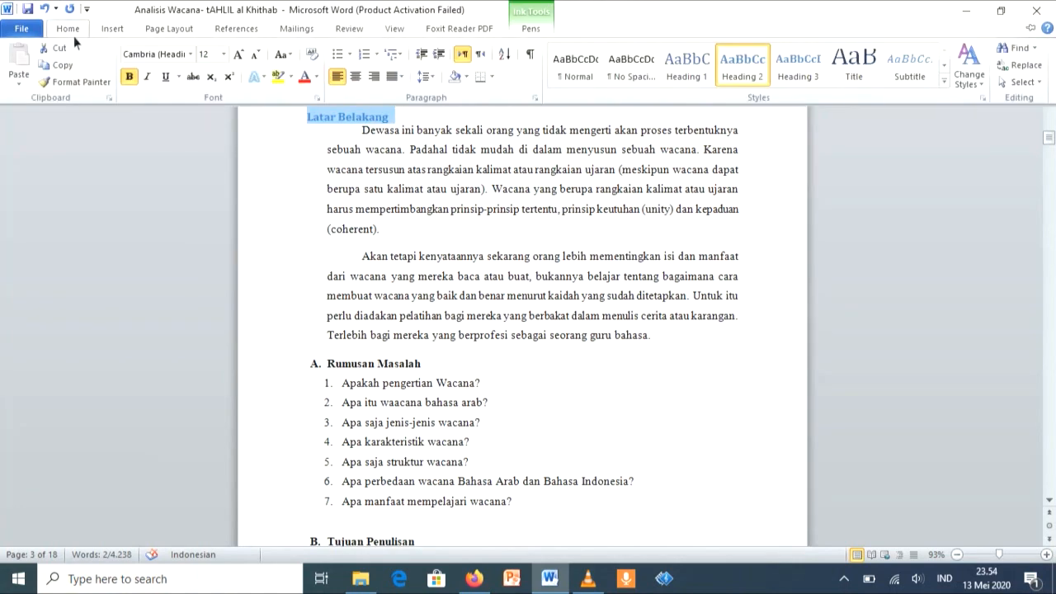
pyautogui.click(316, 77)
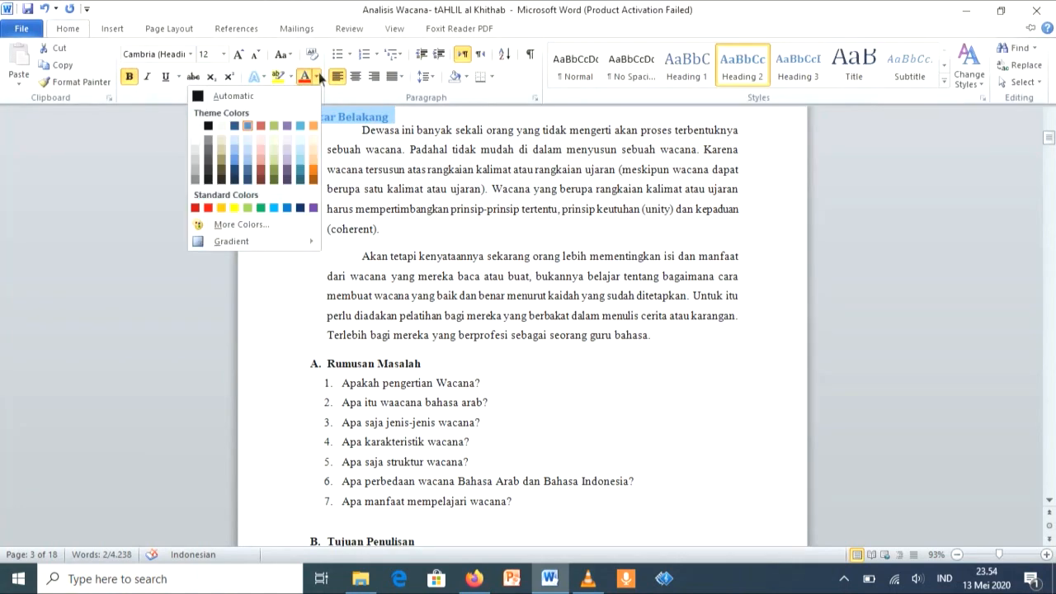
pyautogui.click(202, 99)
# Step: Number the Latar Belakang subheading with the A., B., C. numbering format
pyautogui.click(71, 35)
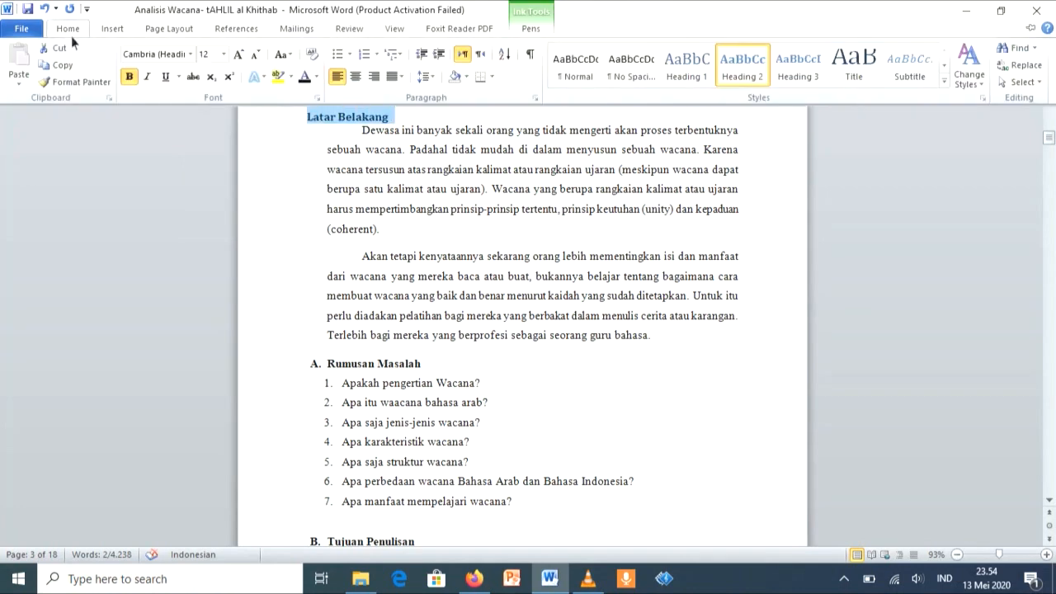
pyautogui.click(378, 54)
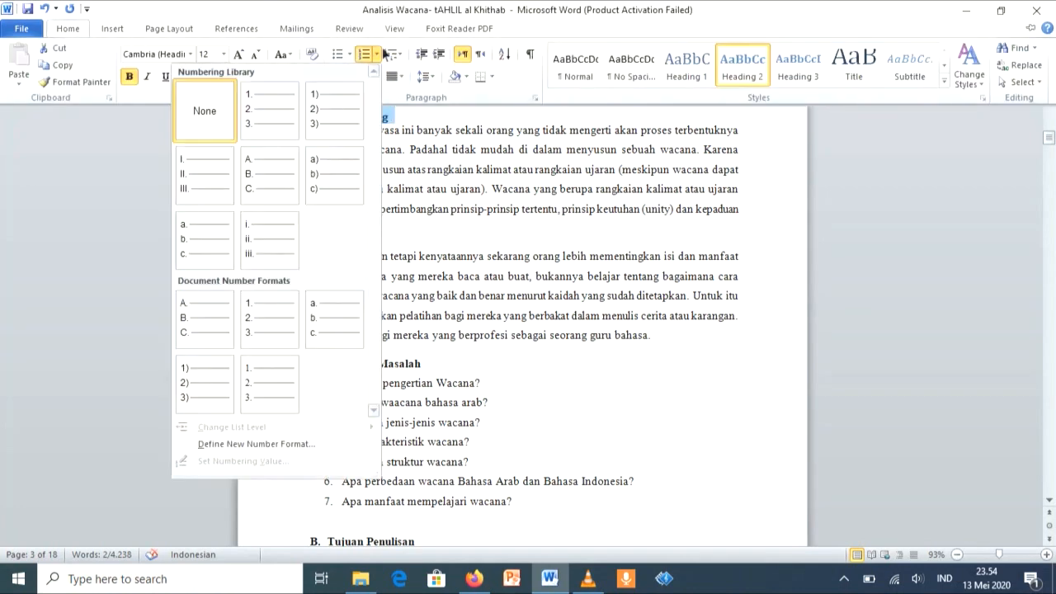
pyautogui.click(263, 171)
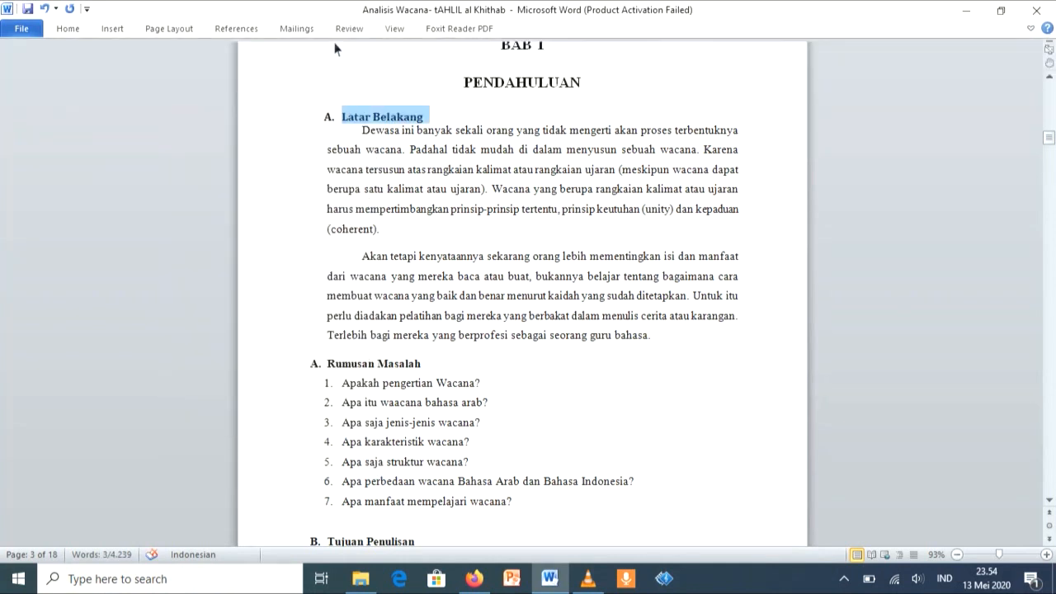
# Step: Reduce the hanging indent of the Latar Belakang subheading so its number starts at the page margin
pyautogui.moveTo(306, 45)
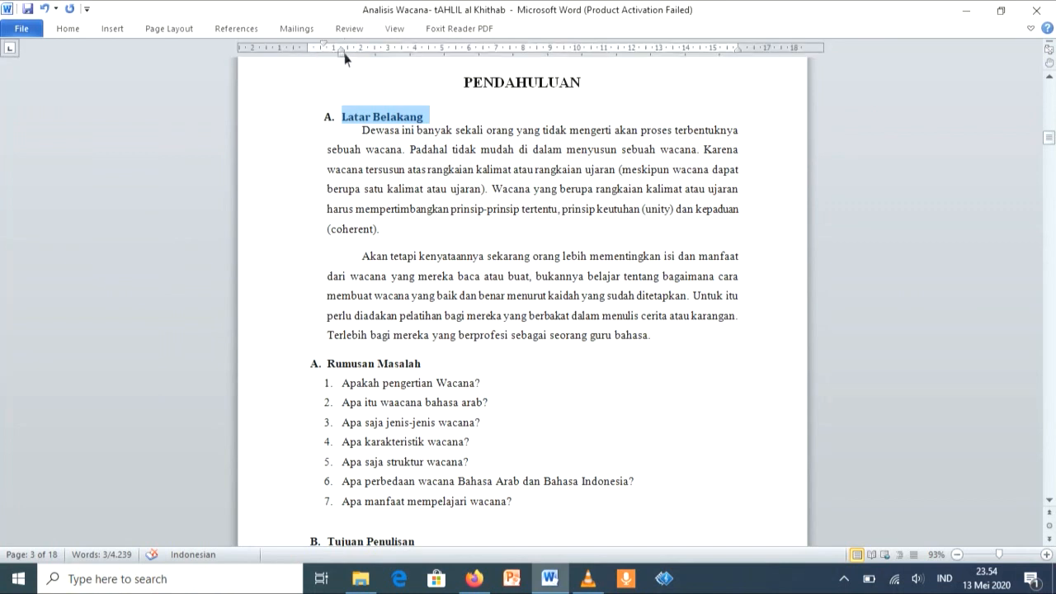
pyautogui.moveTo(344, 55); pyautogui.dragTo(331, 54)
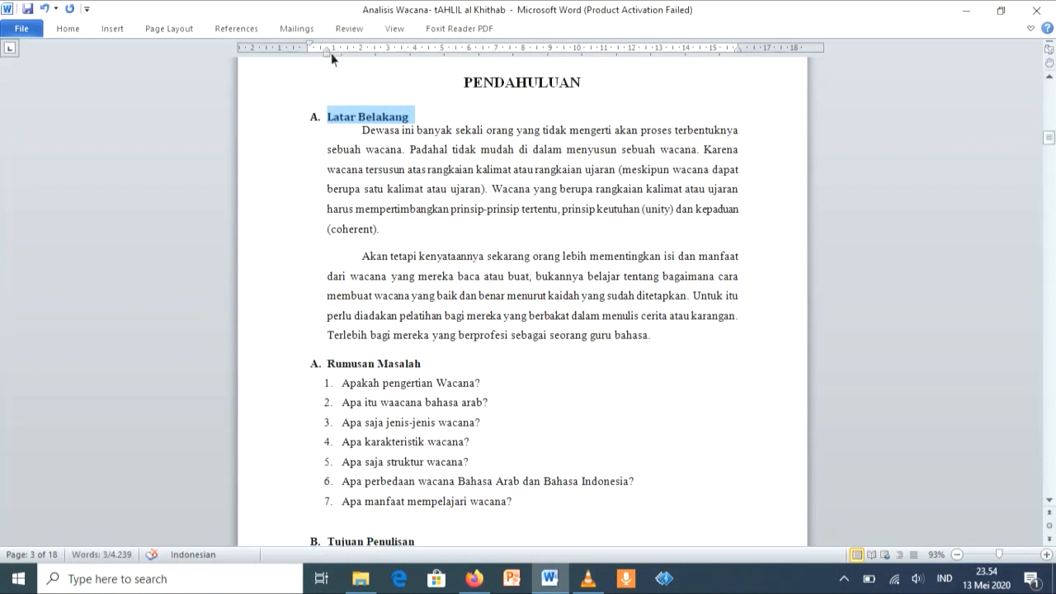
# Step: Copy the Latar Belakang formatting to the Rumusan Masalah and Tujuan Penulisan subheadings with Format Painter
pyautogui.click(75, 33)
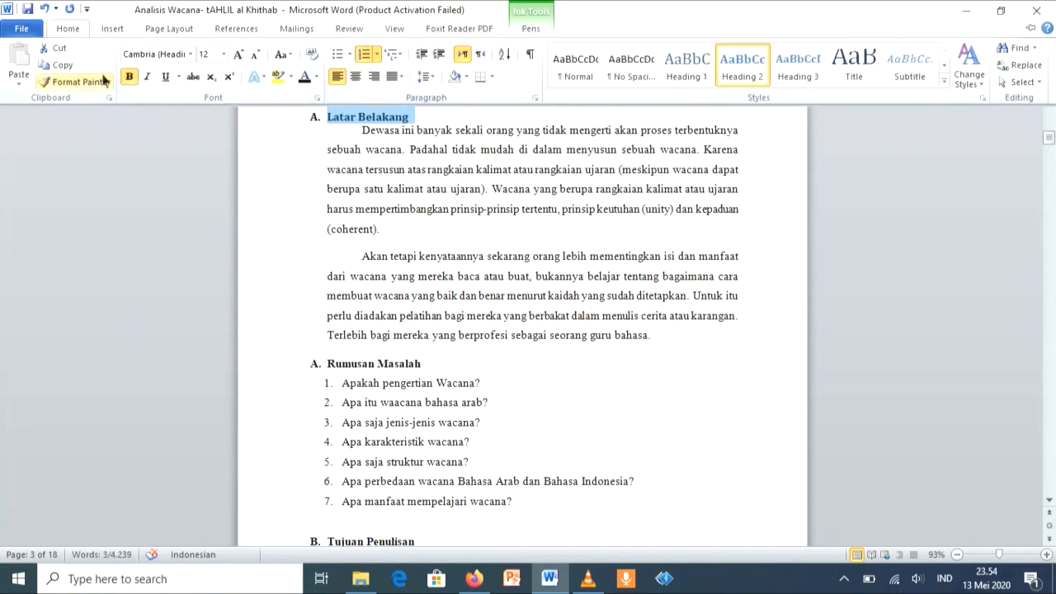
pyautogui.click(75, 82)
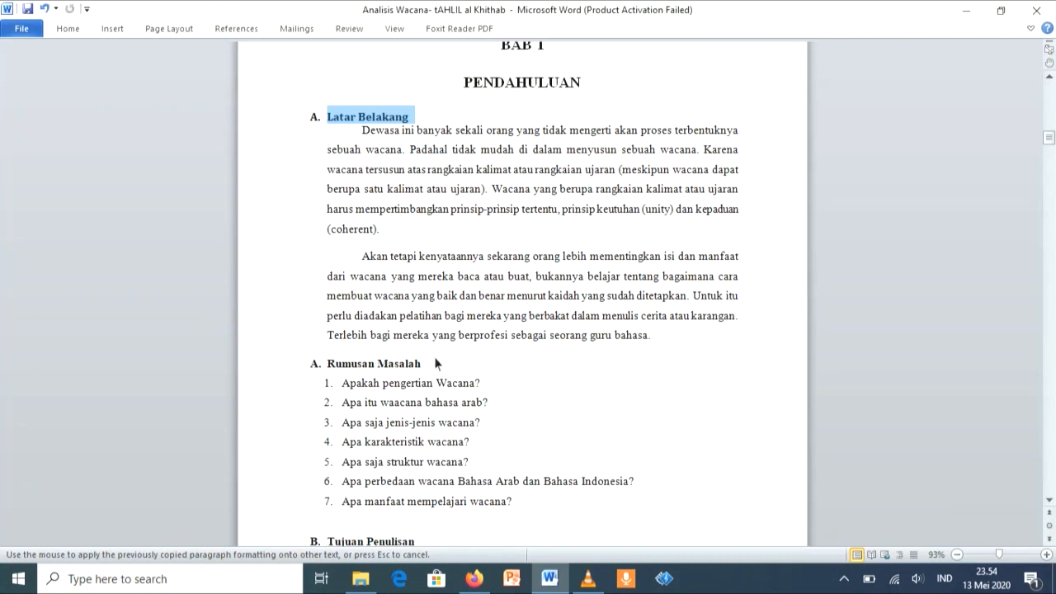
pyautogui.moveTo(428, 366); pyautogui.dragTo(348, 369)
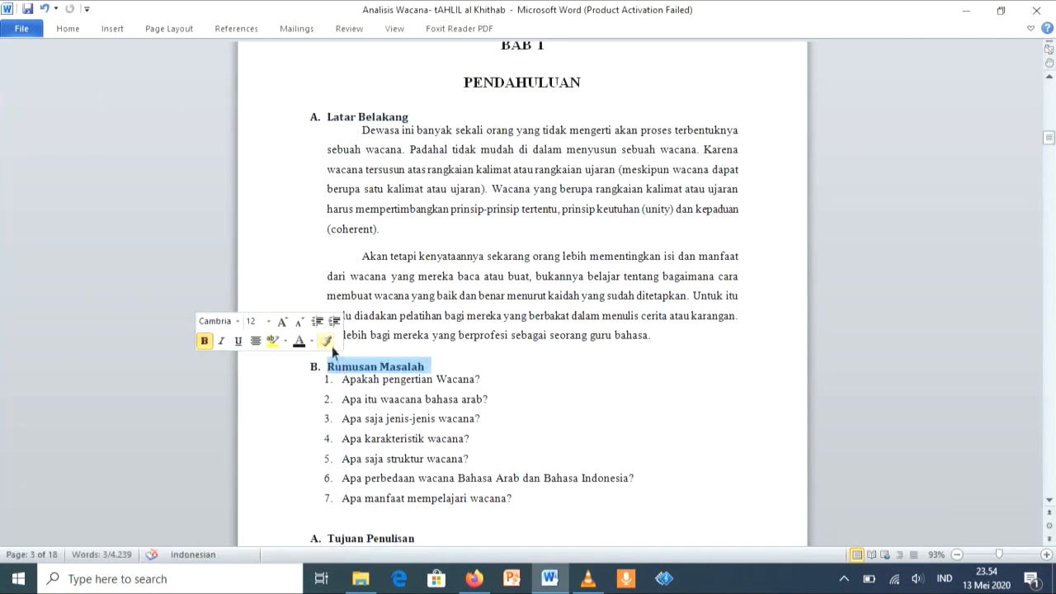
pyautogui.click(326, 340)
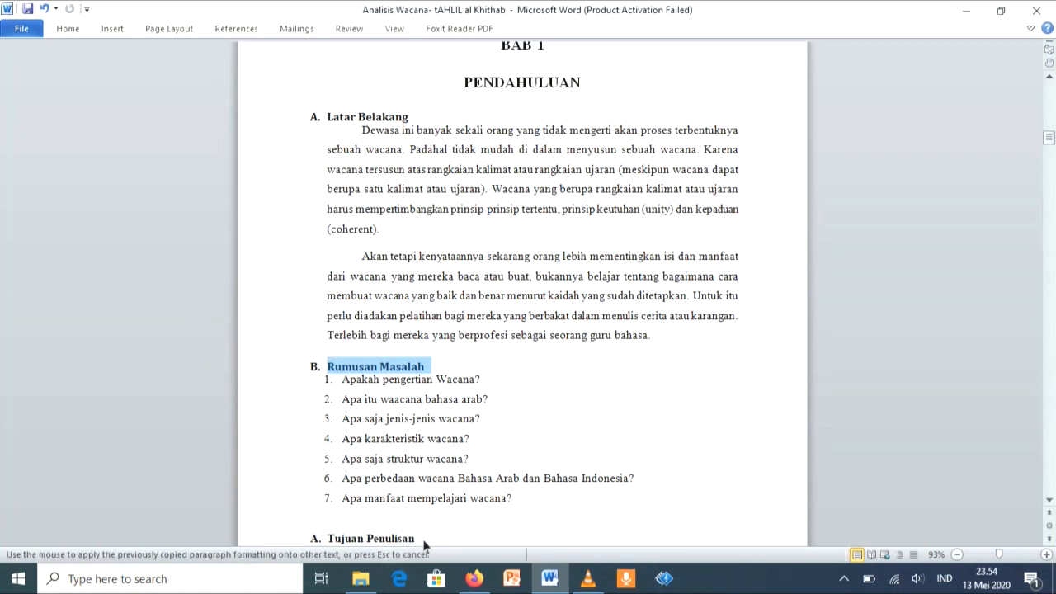
pyautogui.moveTo(420, 539); pyautogui.dragTo(351, 537)
# Step: Apply the Heading 2 style to the Pengertian Analisis Wacana subheading in the BAB II chapter
pyautogui.scroll(-5, 350, 534)
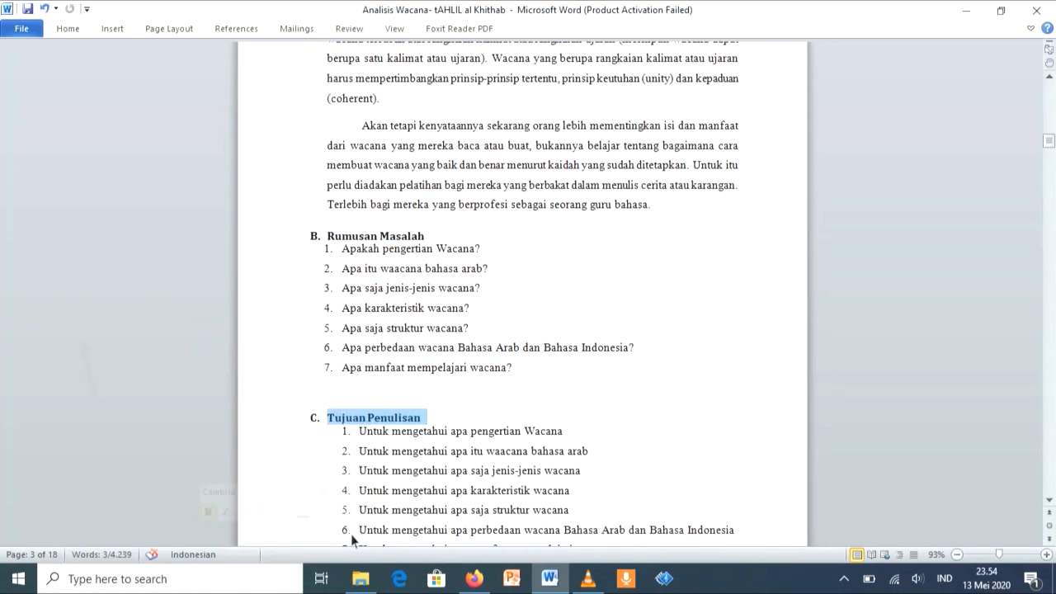
pyautogui.scroll(6, 522, 169)
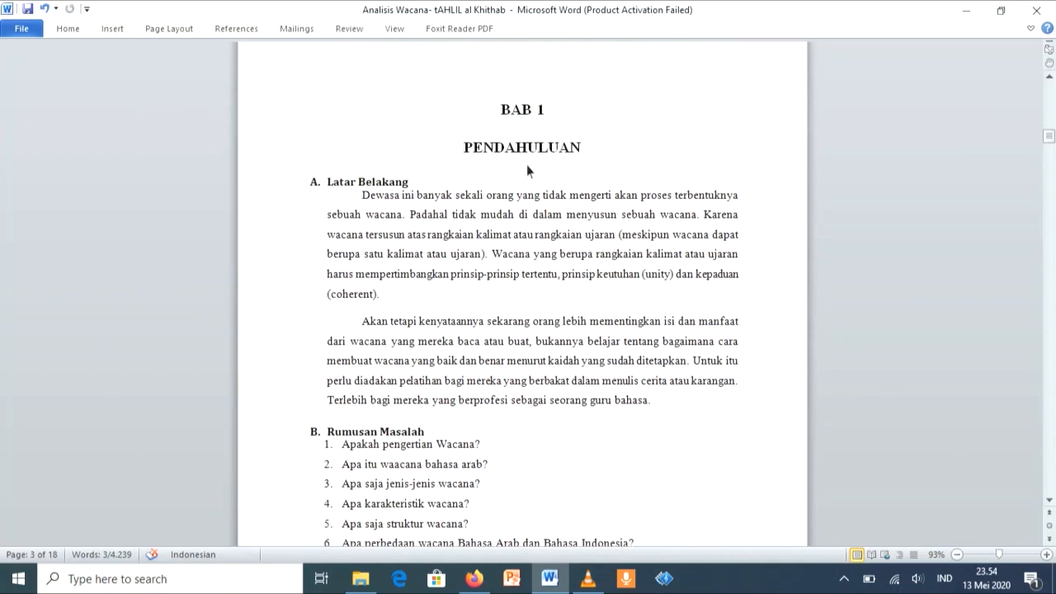
pyautogui.scroll(-2, 566, 77)
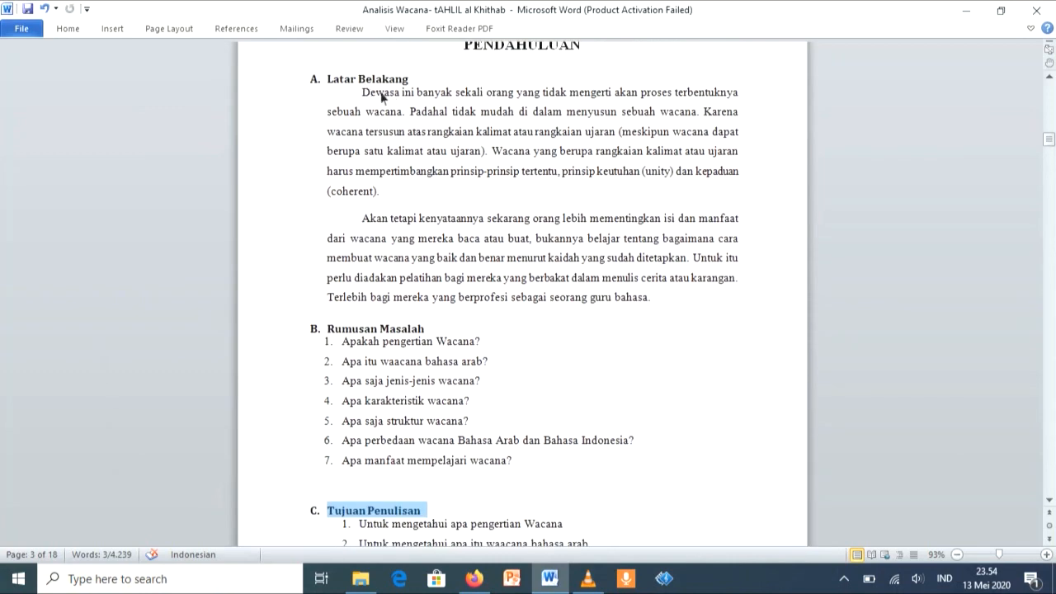
pyautogui.scroll(-14, 575, 278)
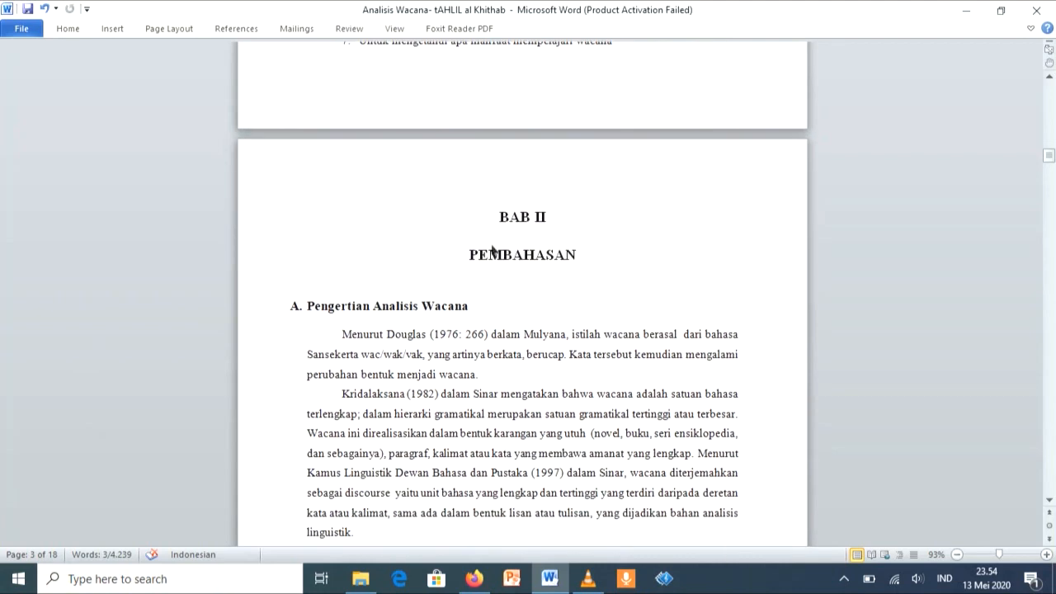
pyautogui.scroll(5, 525, 243)
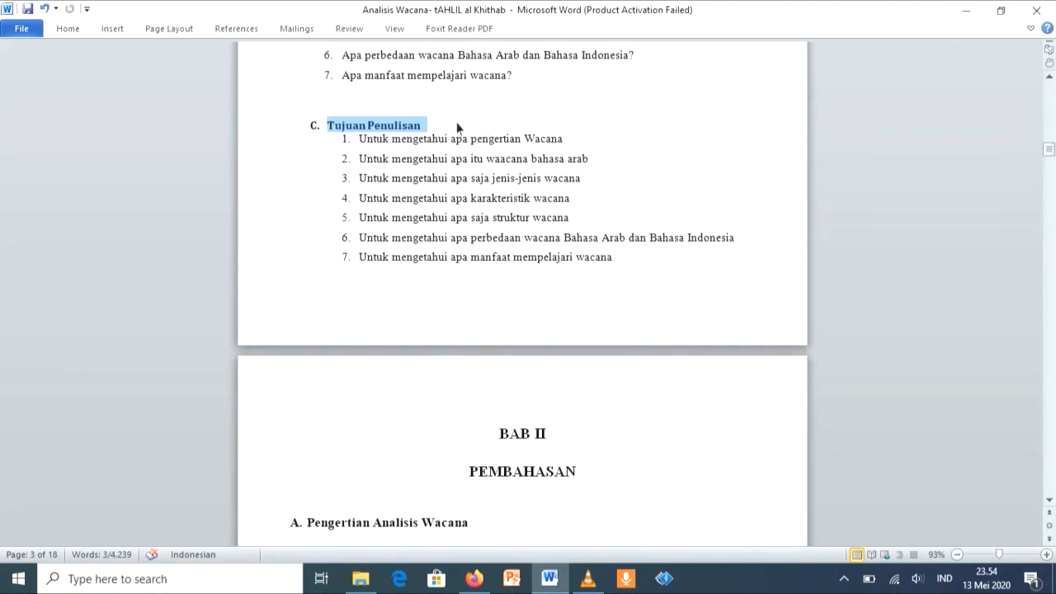
pyautogui.click(69, 29)
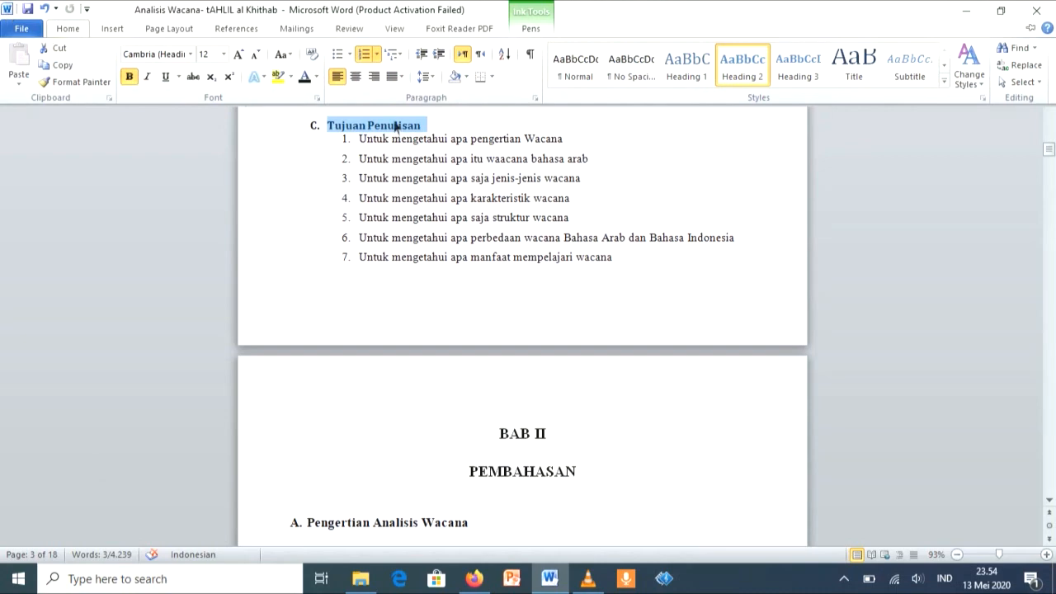
pyautogui.scroll(-6, 484, 363)
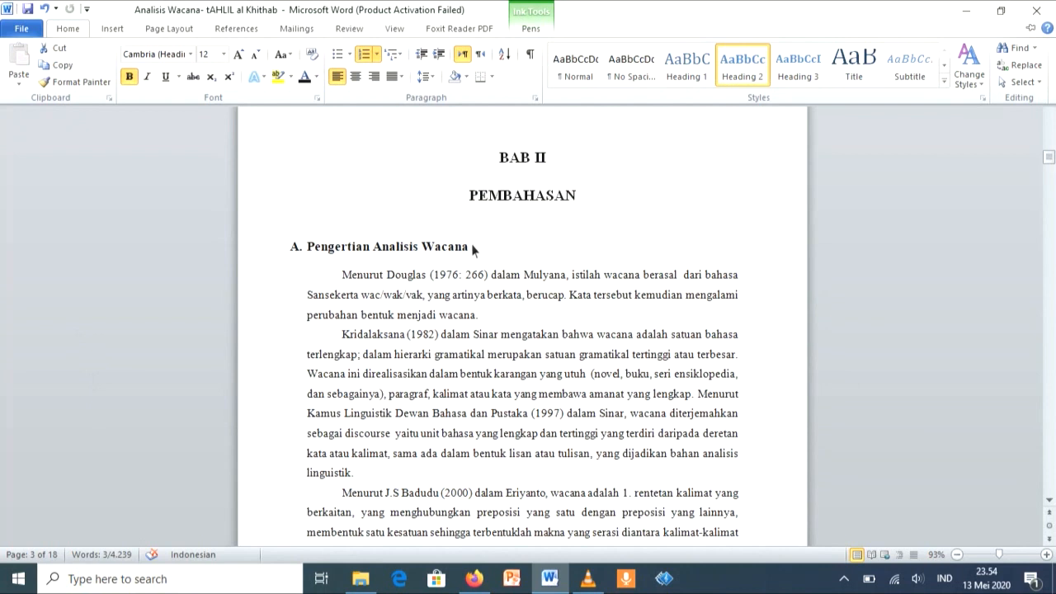
pyautogui.click(472, 255)
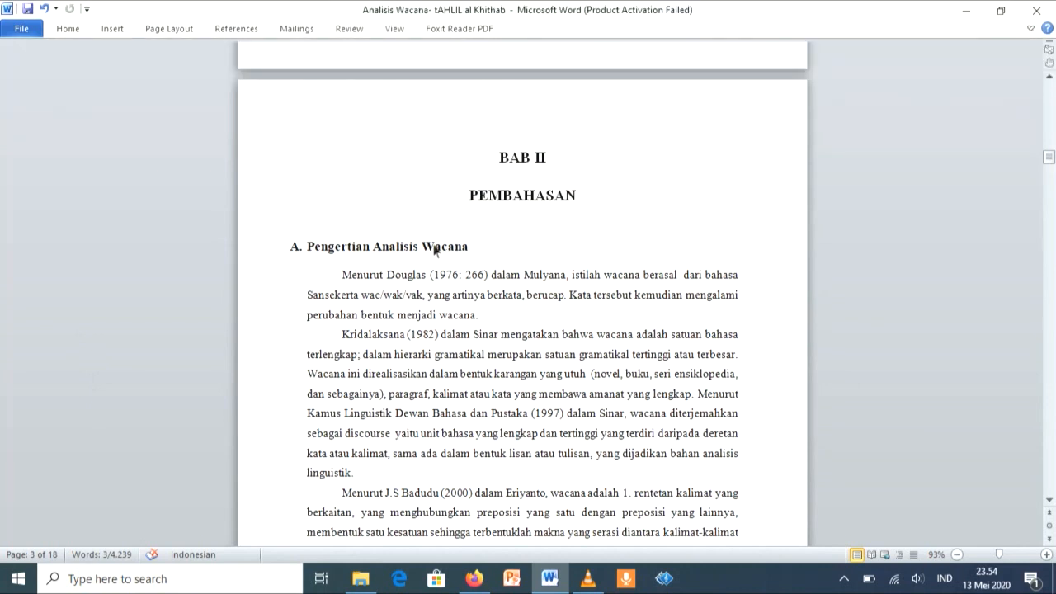
pyautogui.moveTo(475, 255); pyautogui.dragTo(328, 263)
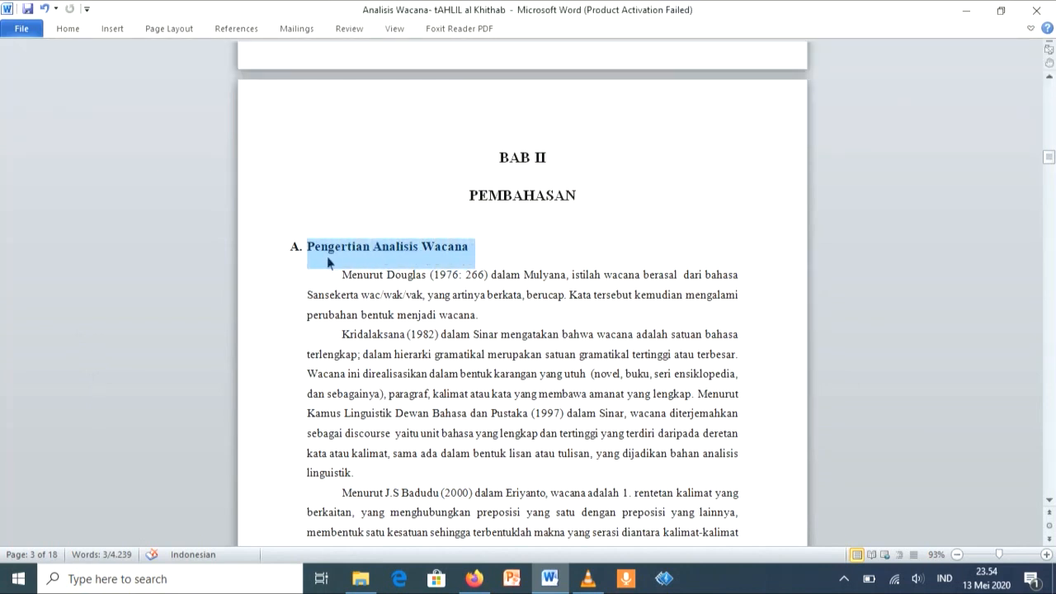
pyautogui.click(69, 29)
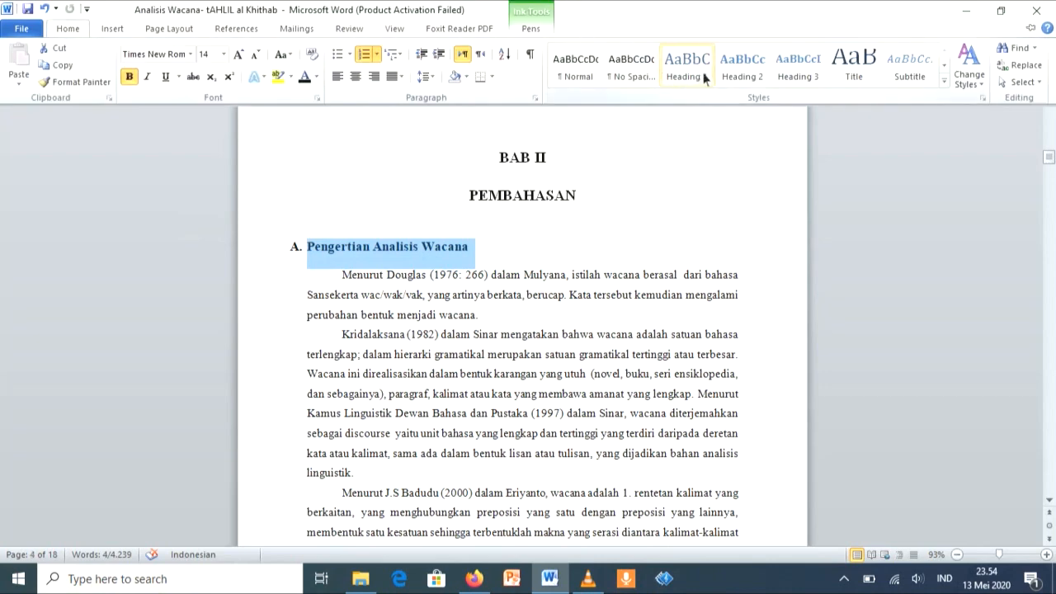
pyautogui.click(742, 74)
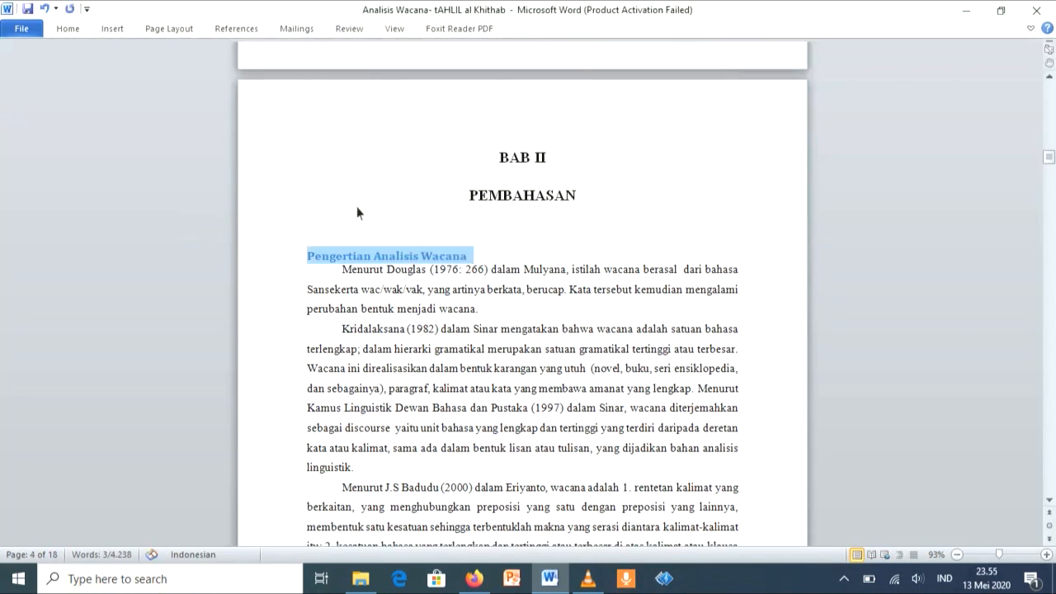
# Step: Set the Pengertian Analisis Wacana subheading to font size 12 and the Times New Roman font
pyautogui.click(82, 30)
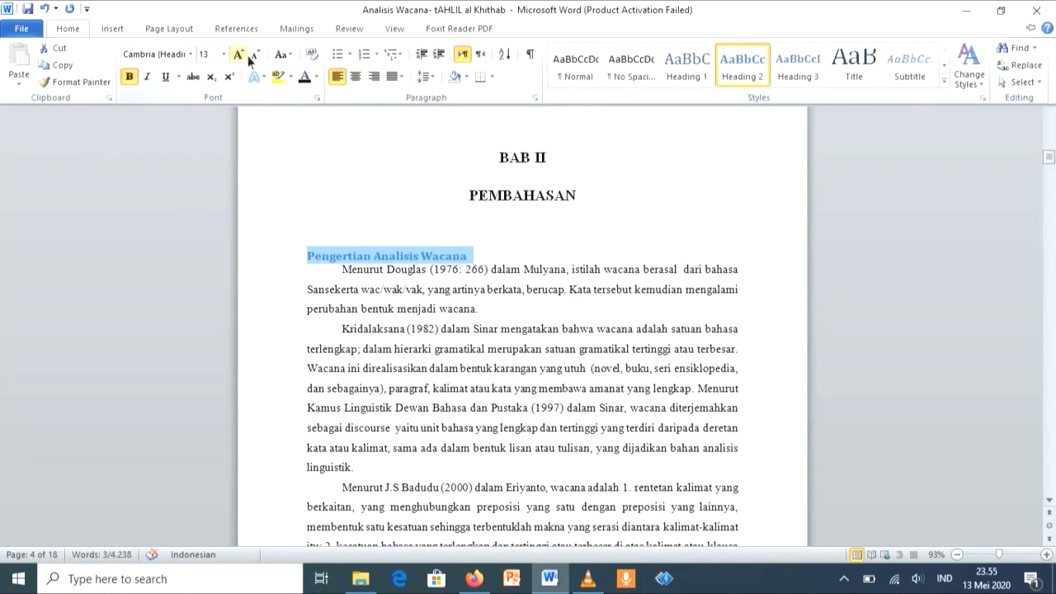
pyautogui.click(223, 53)
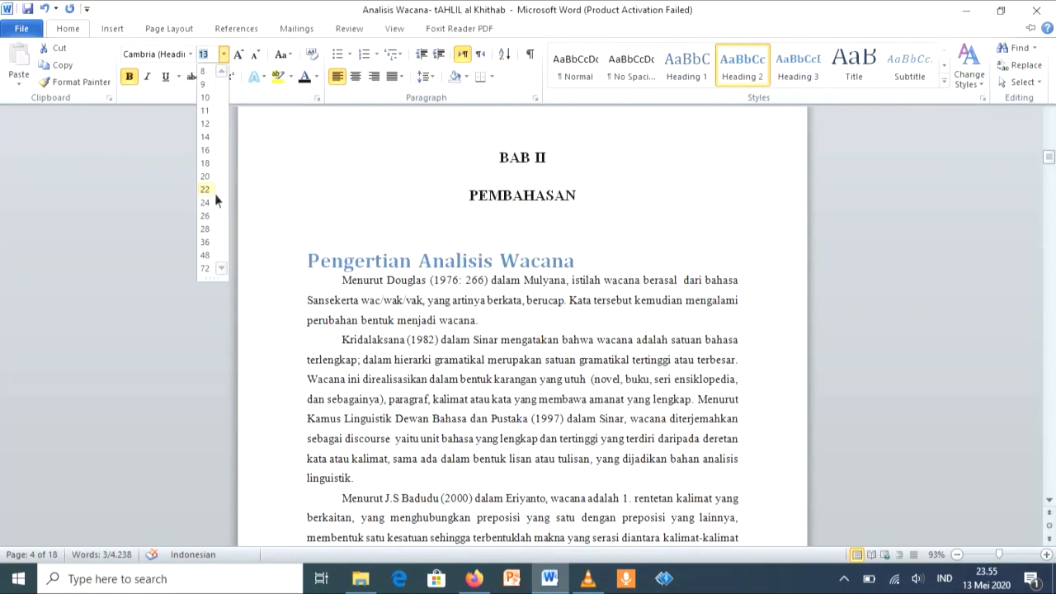
pyautogui.click(208, 124)
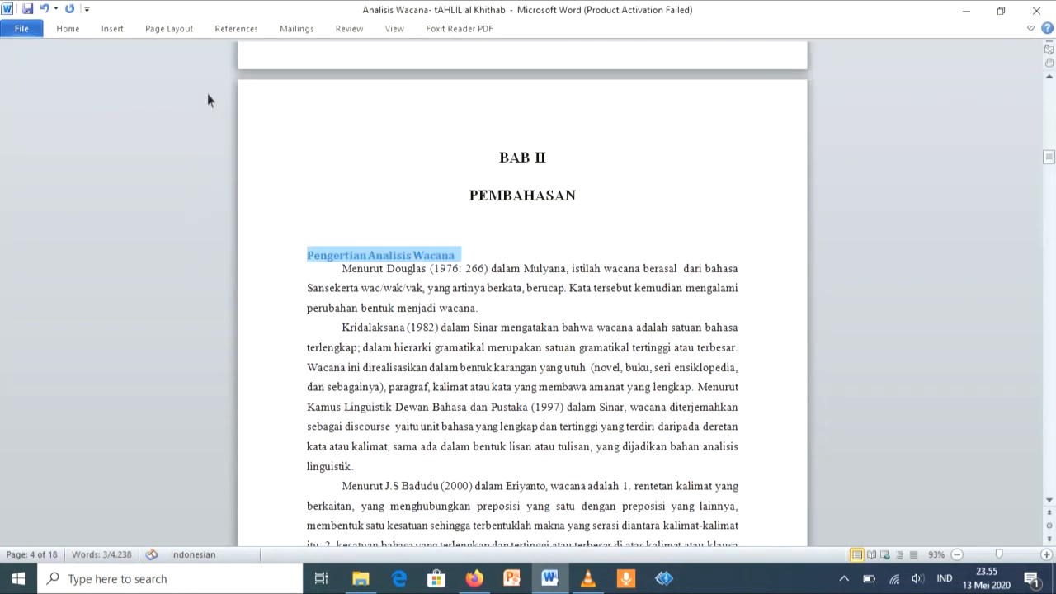
pyautogui.click(70, 33)
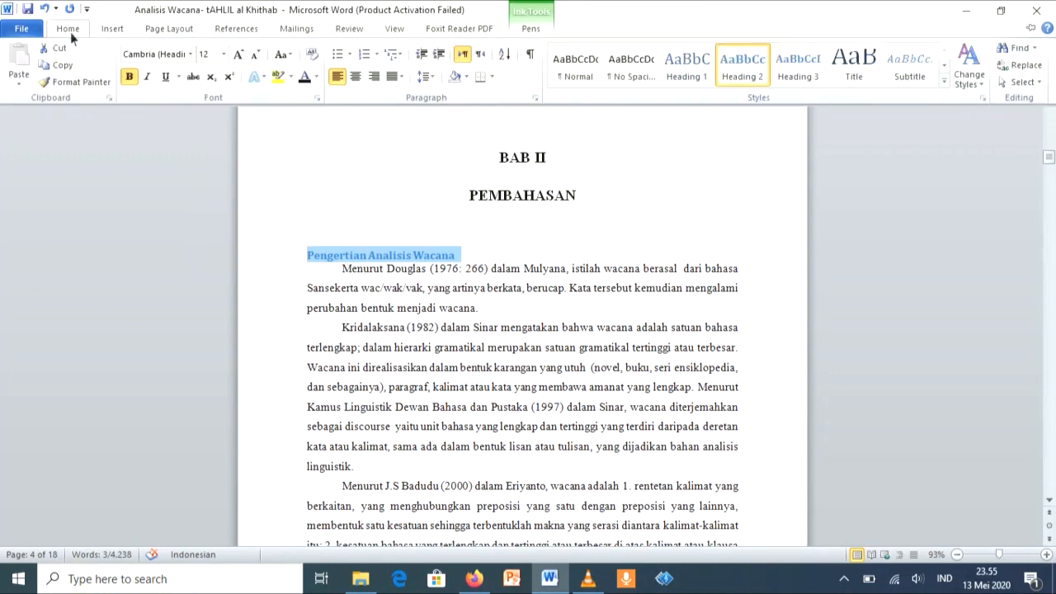
pyautogui.click(195, 56)
pyautogui.click(141, 126)
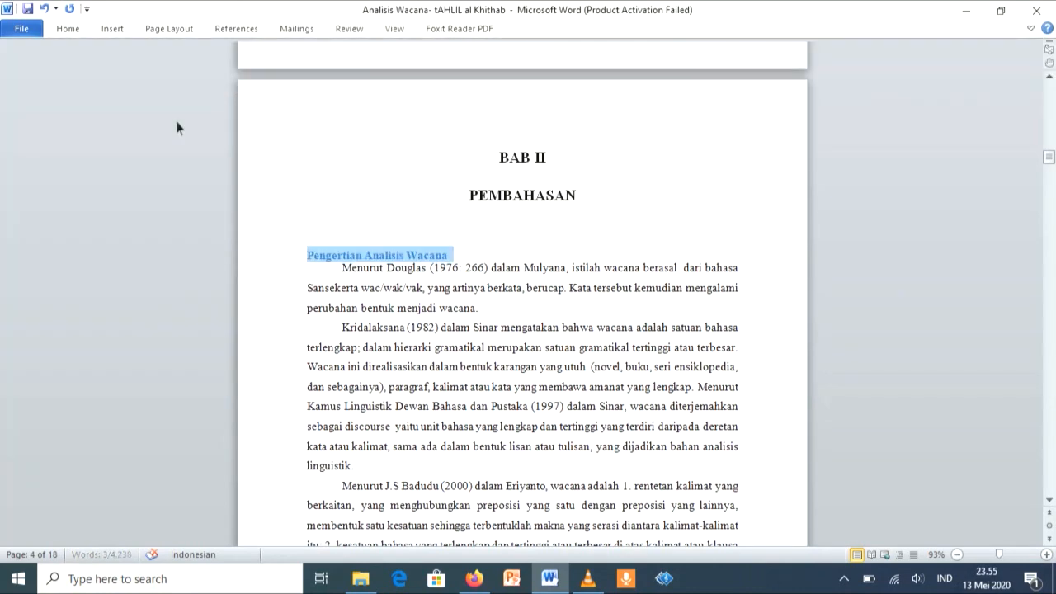
# Step: Change the font colour of the Pengertian Analisis Wacana subheading to black
pyautogui.click(71, 32)
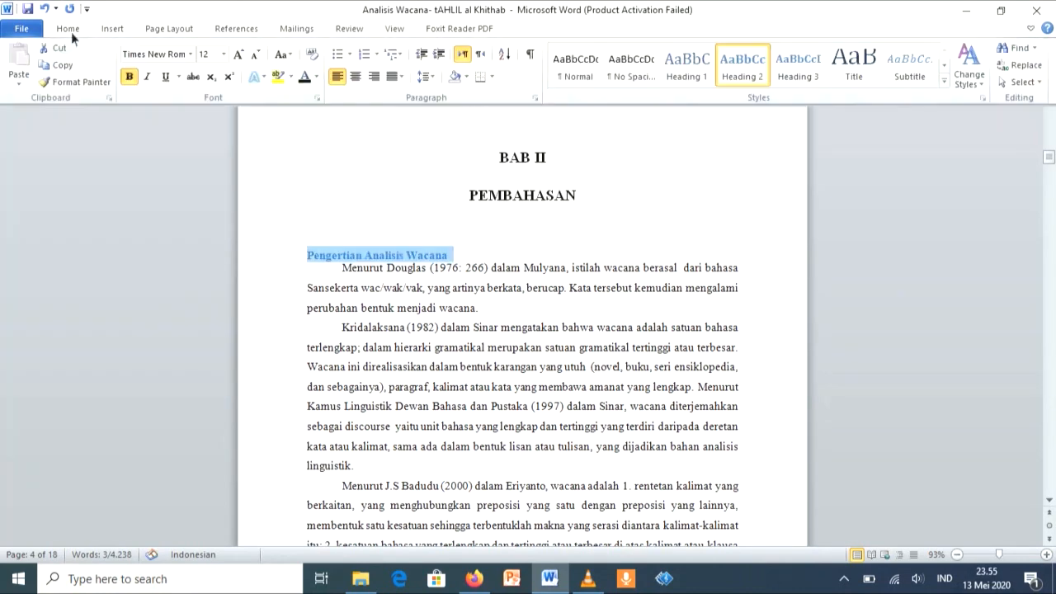
pyautogui.click(317, 77)
pyautogui.click(213, 125)
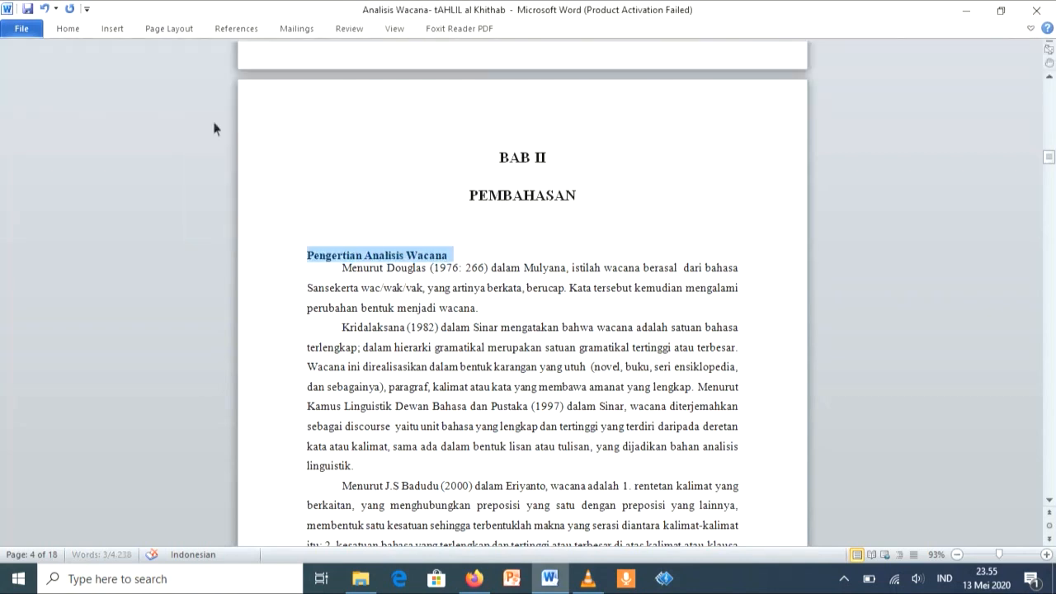
# Step: Number the Pengertian Analisis Wacana subheading with the A., B., C. format and reduce its indent to start at the page margin
pyautogui.click(72, 33)
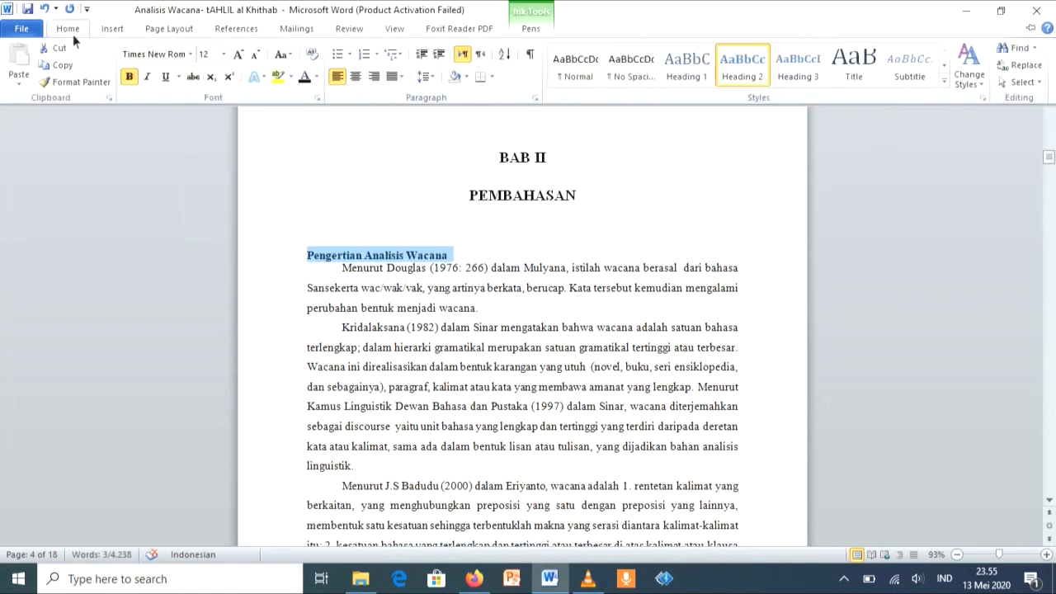
pyautogui.click(378, 53)
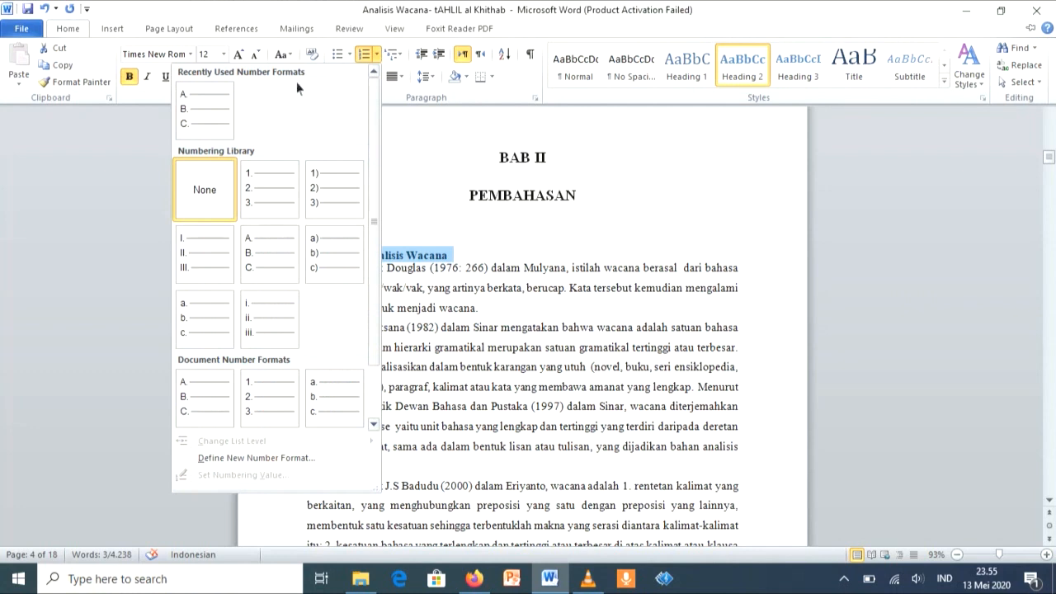
pyautogui.click(223, 121)
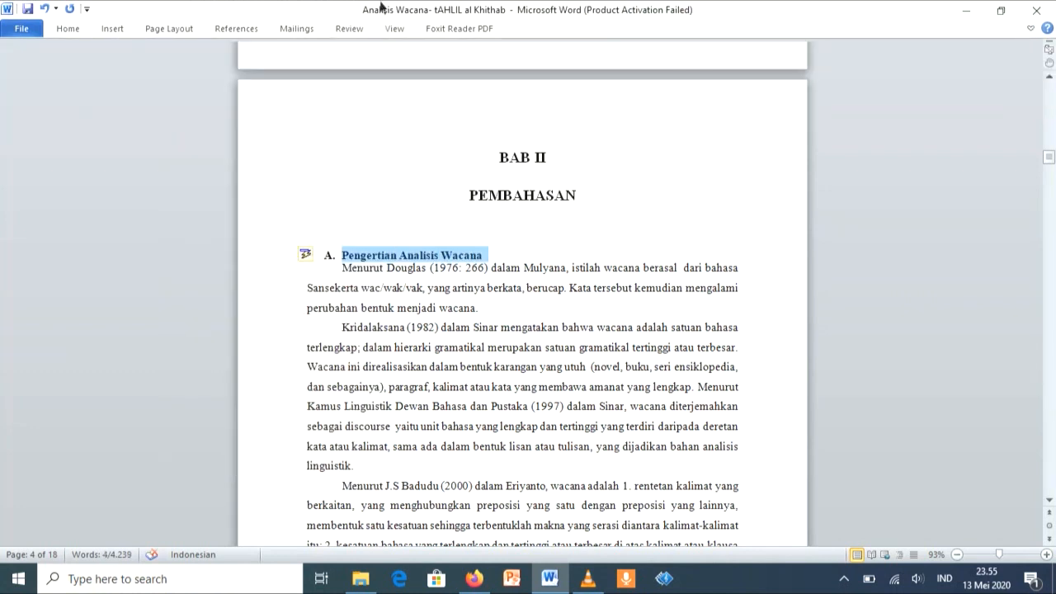
pyautogui.moveTo(346, 47)
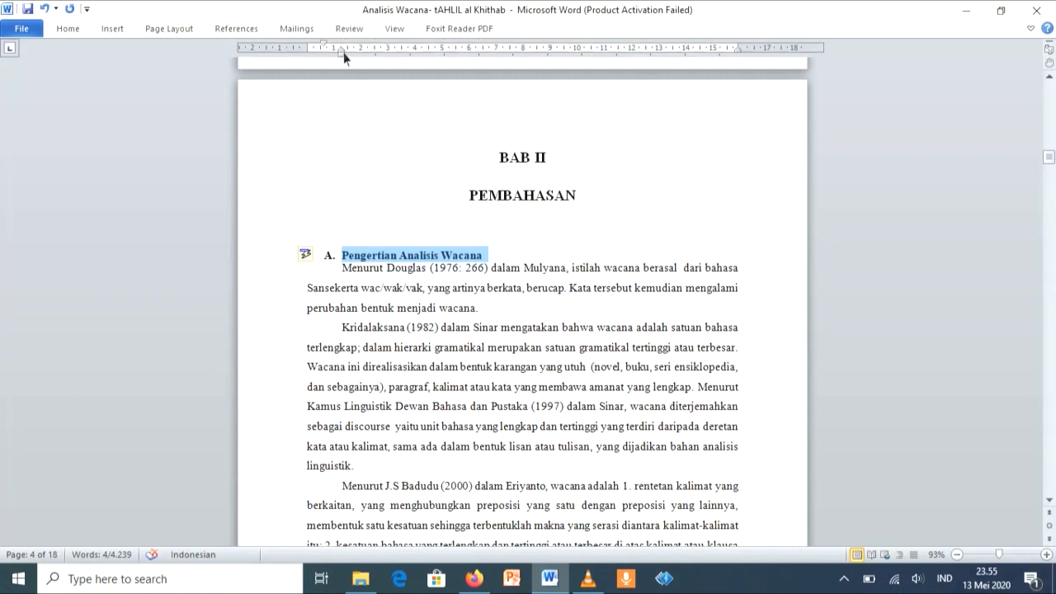
pyautogui.moveTo(344, 52); pyautogui.dragTo(331, 52)
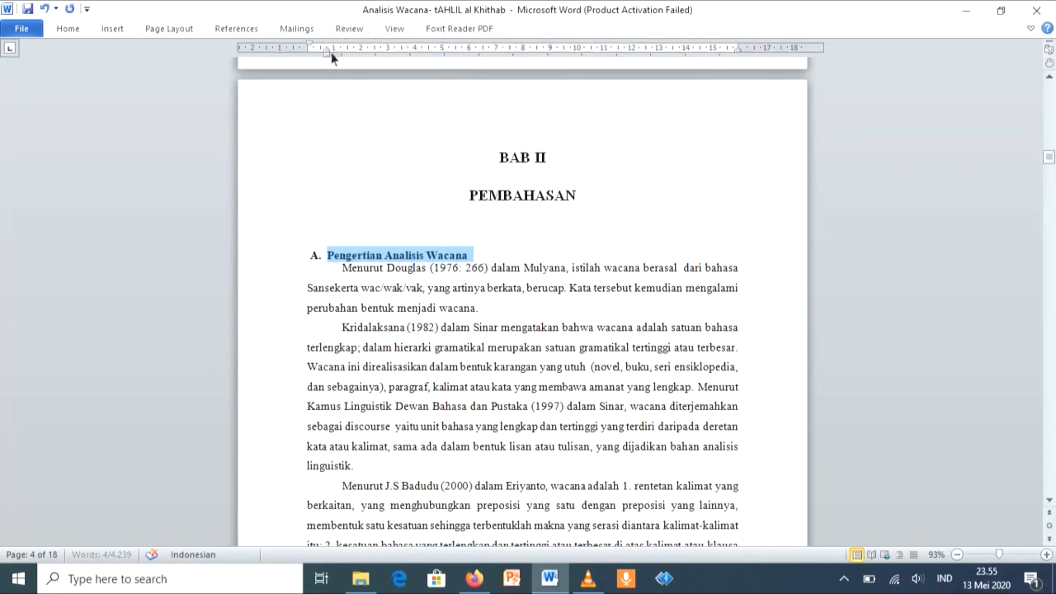
# Step: Copy the Pengertian Analisis Wacana formatting to the Pengertian Sistem Wacana Bahasa Arab subheading with Format Painter
pyautogui.click(79, 31)
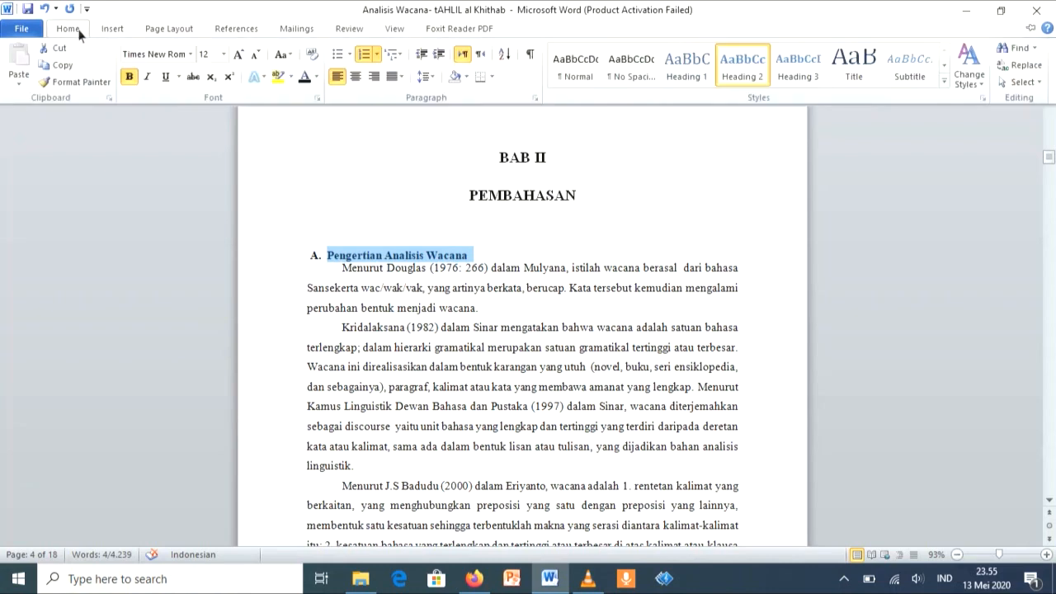
pyautogui.click(69, 85)
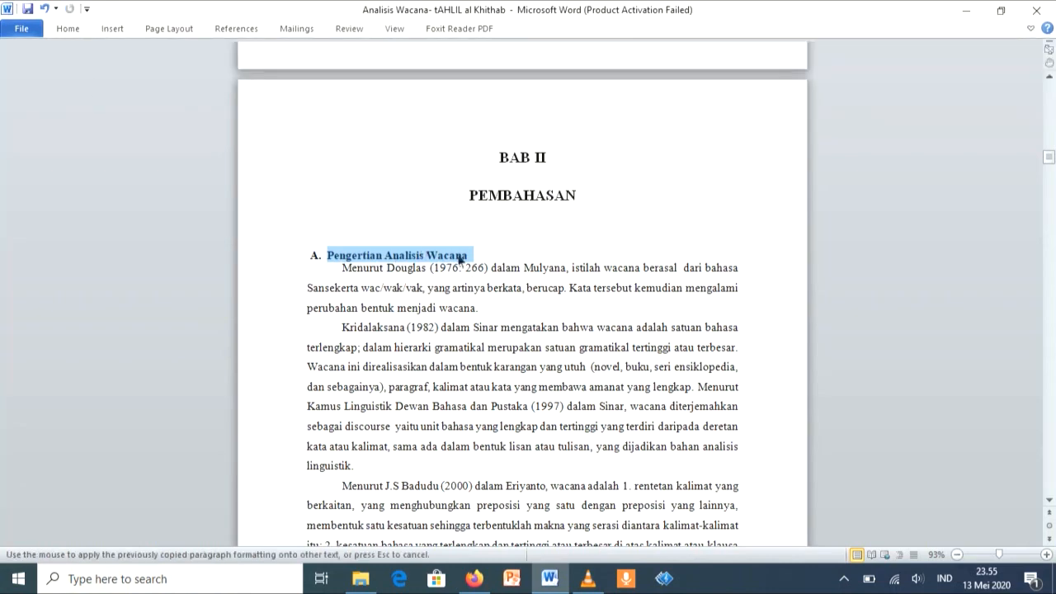
pyautogui.scroll(-10, 469, 263)
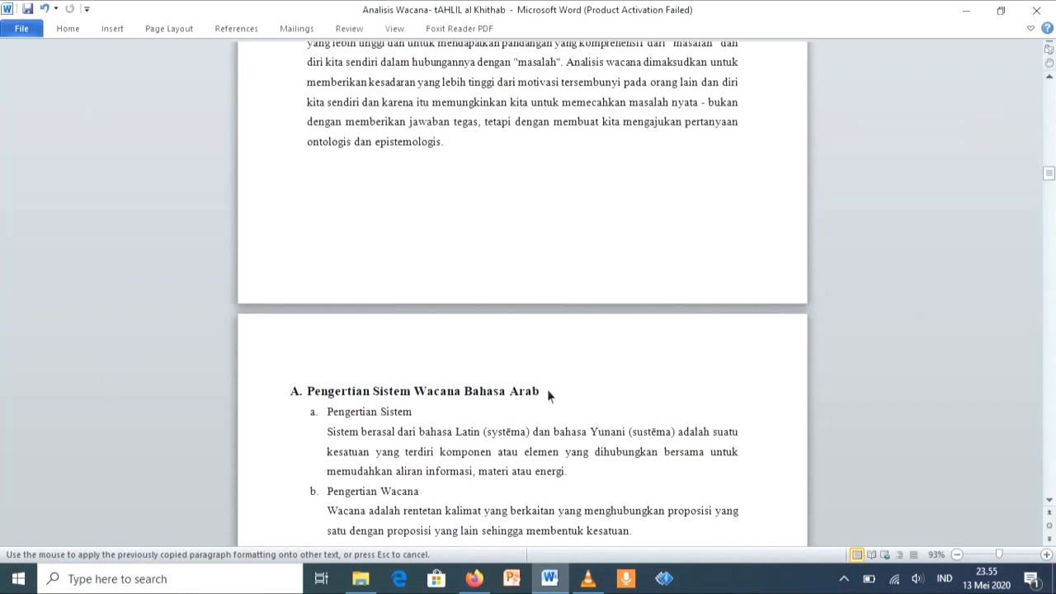
pyautogui.moveTo(547, 390); pyautogui.dragTo(315, 391)
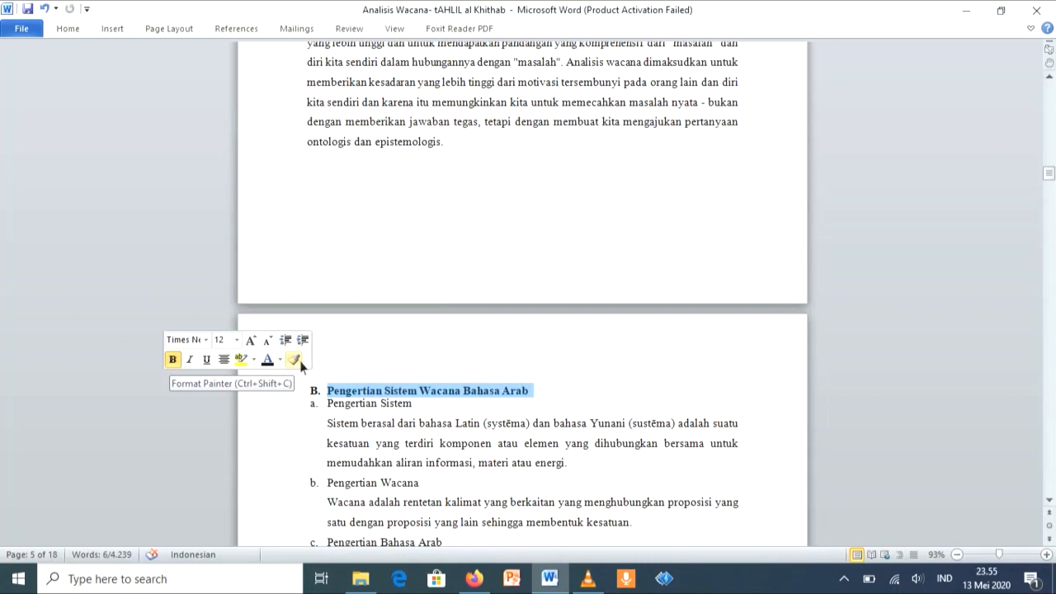
# Step: Left-align the first paragraph under the Pengertian Analisis Wacana subheading
pyautogui.scroll(9, 476, 389)
pyautogui.scroll(2, 476, 389)
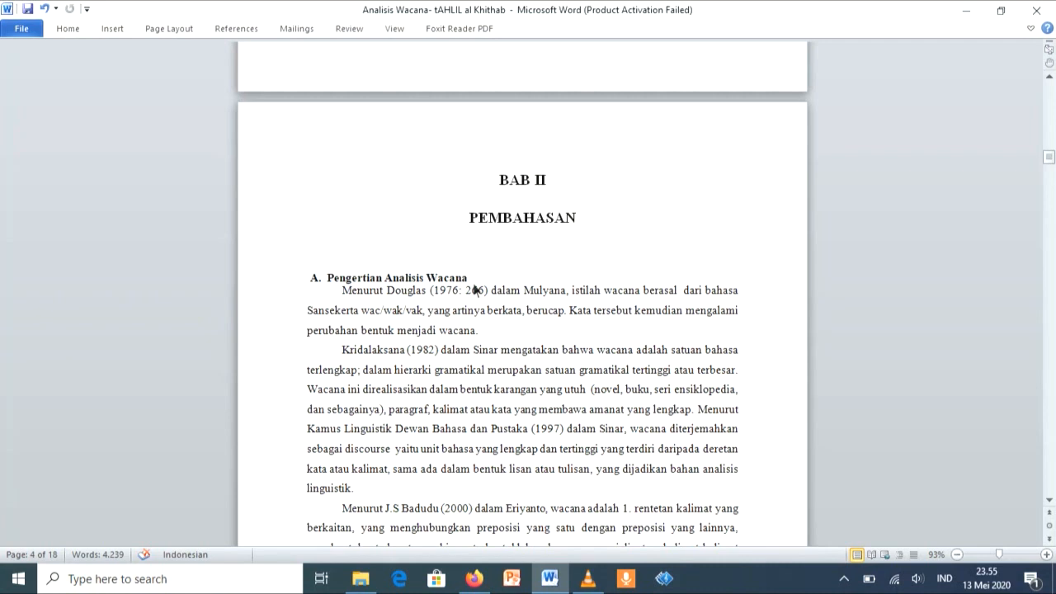
pyautogui.hotkey('ctrl', 'z')
pyautogui.moveTo(470, 278)
pyautogui.mouseDown()
pyautogui.moveTo(440, 280)
pyautogui.moveTo(468, 290)
pyautogui.mouseUp()
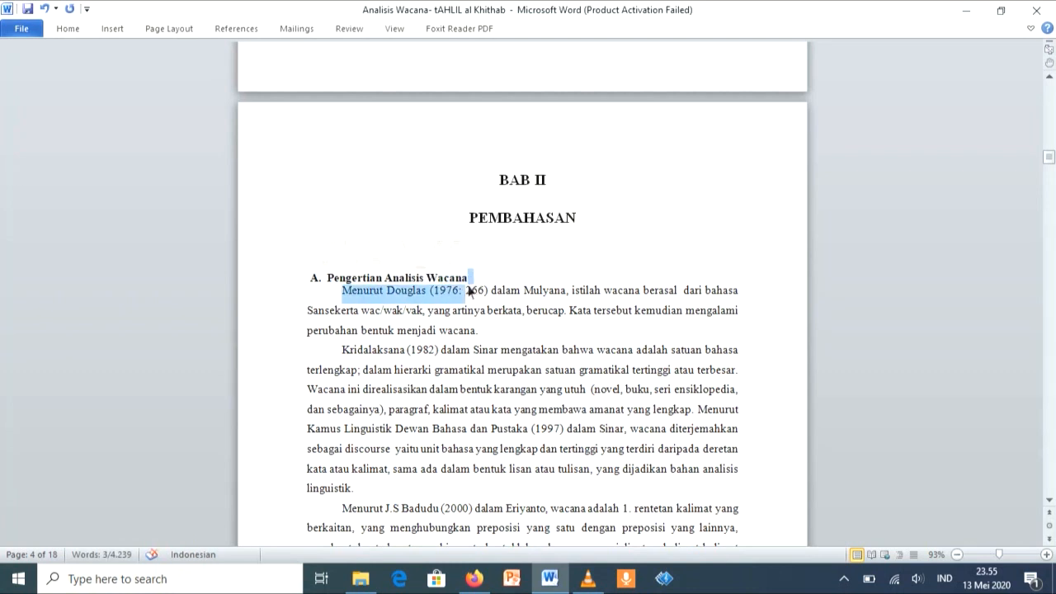
pyautogui.hotkey('ctrl', 'l')
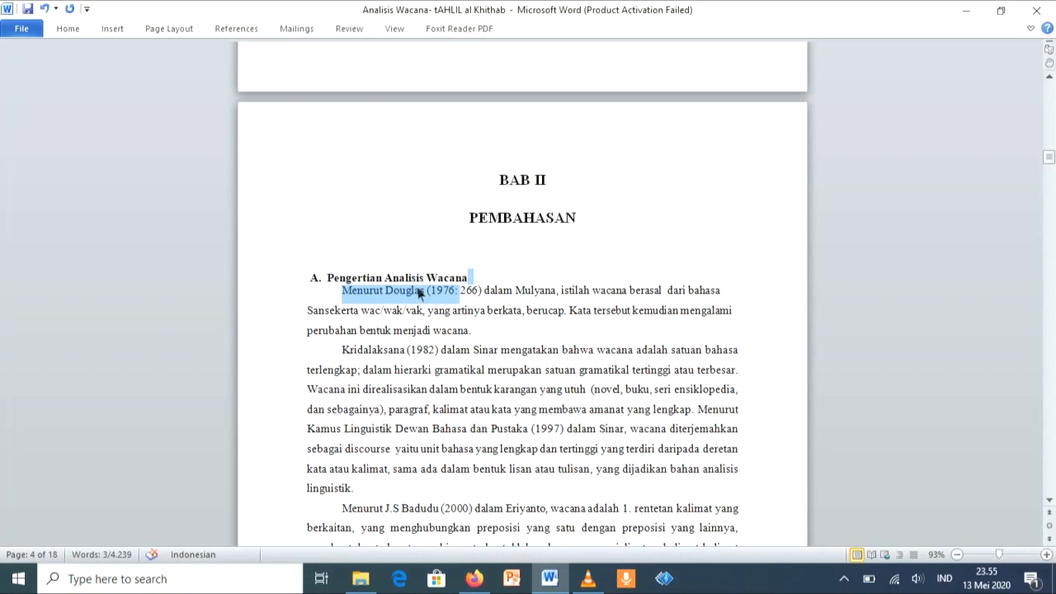
# Step: Try to remove the first paragraph's indent and insert a line break below the Pengertian Analisis Wacana subheading, and undo these edits
pyautogui.click(510, 282)
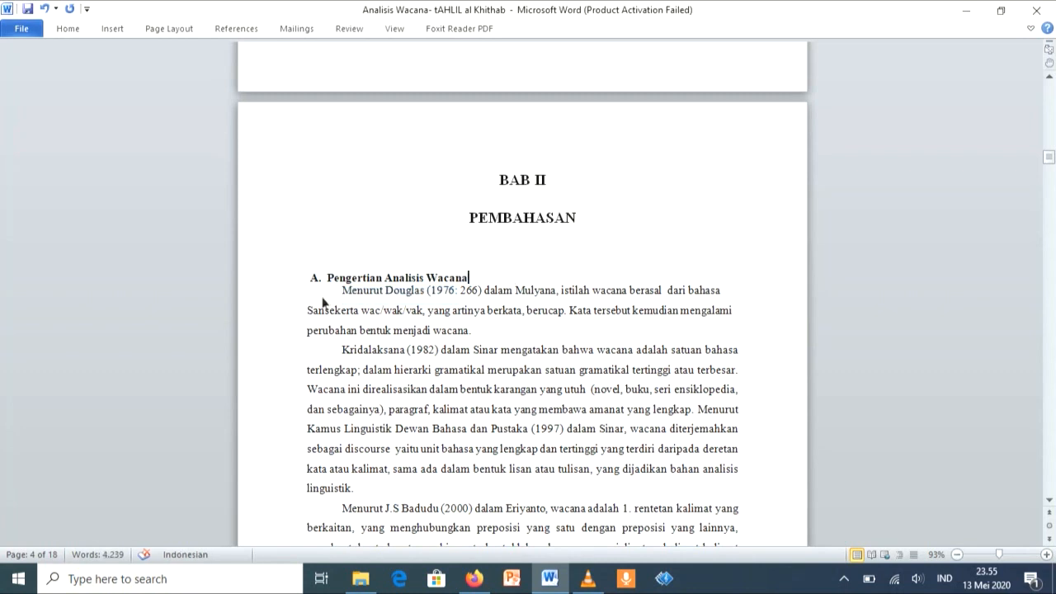
pyautogui.press('BackSpace')
pyautogui.press('BackSpace')
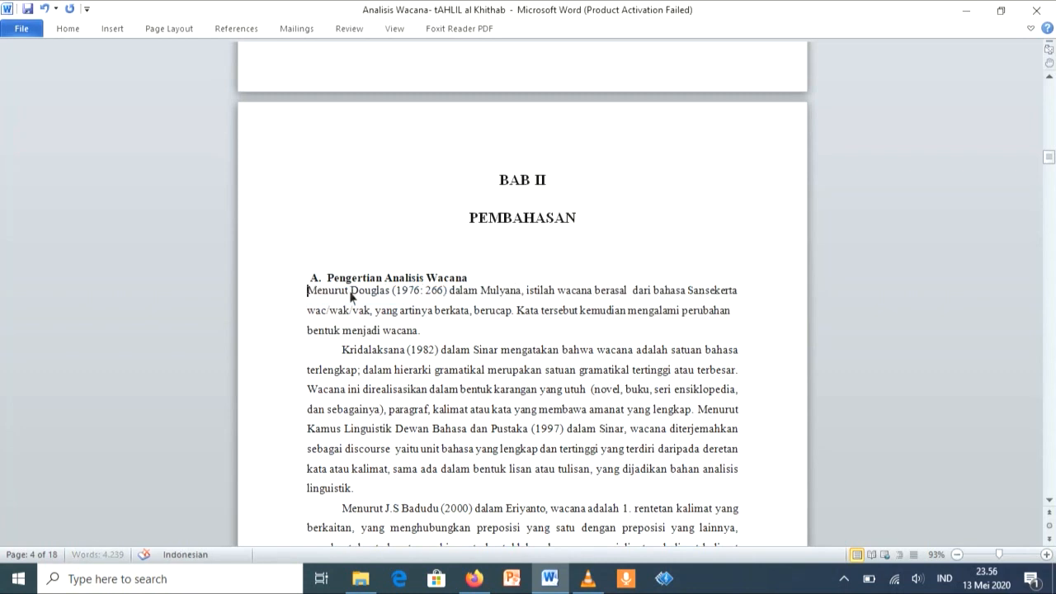
pyautogui.press('Return')
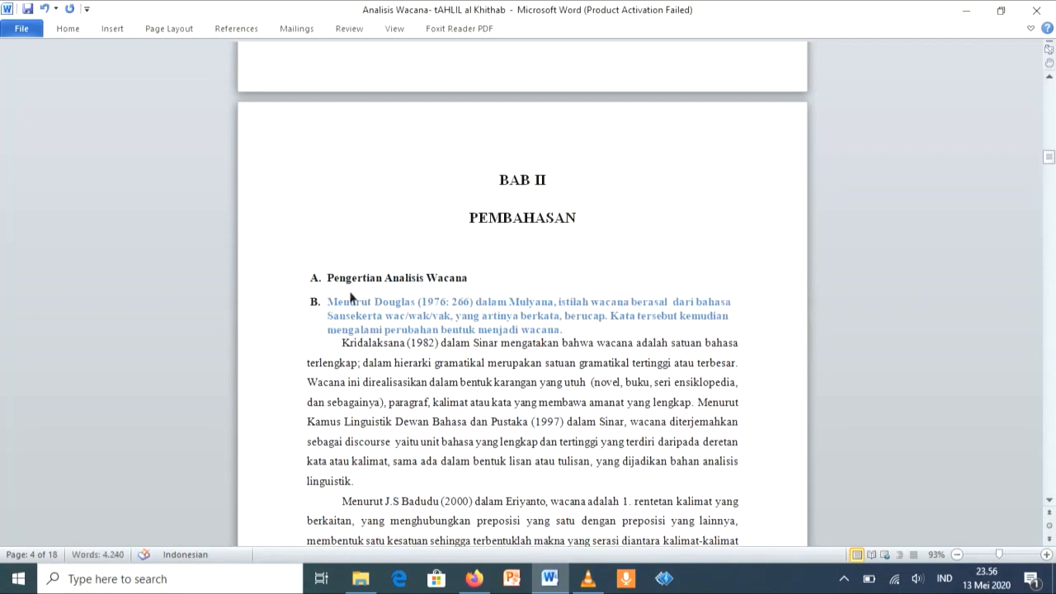
pyautogui.press('BackSpace')
pyautogui.click(44, 8)
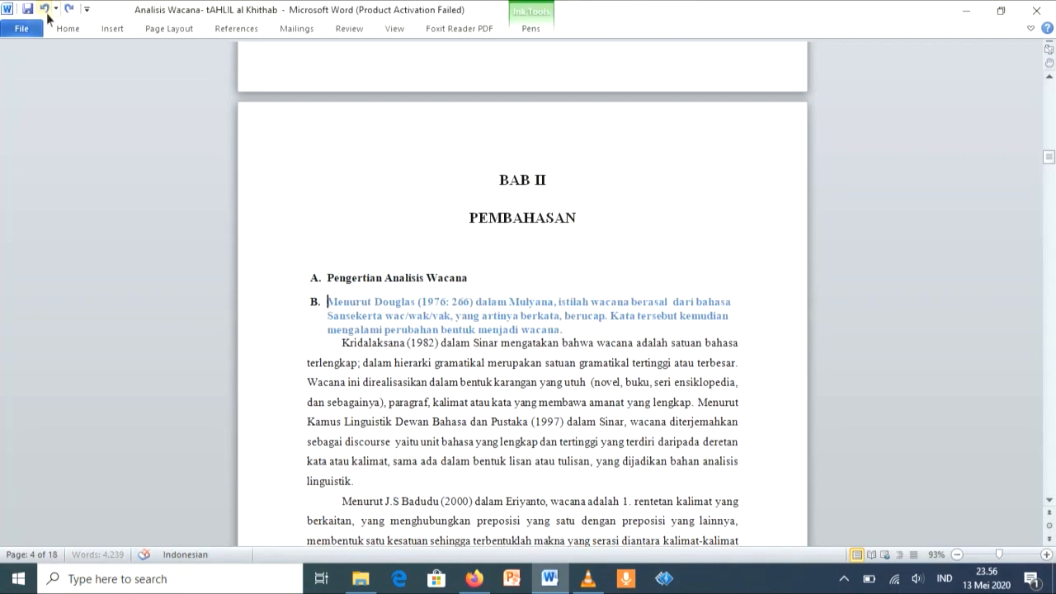
pyautogui.click(44, 8)
pyautogui.click(46, 15)
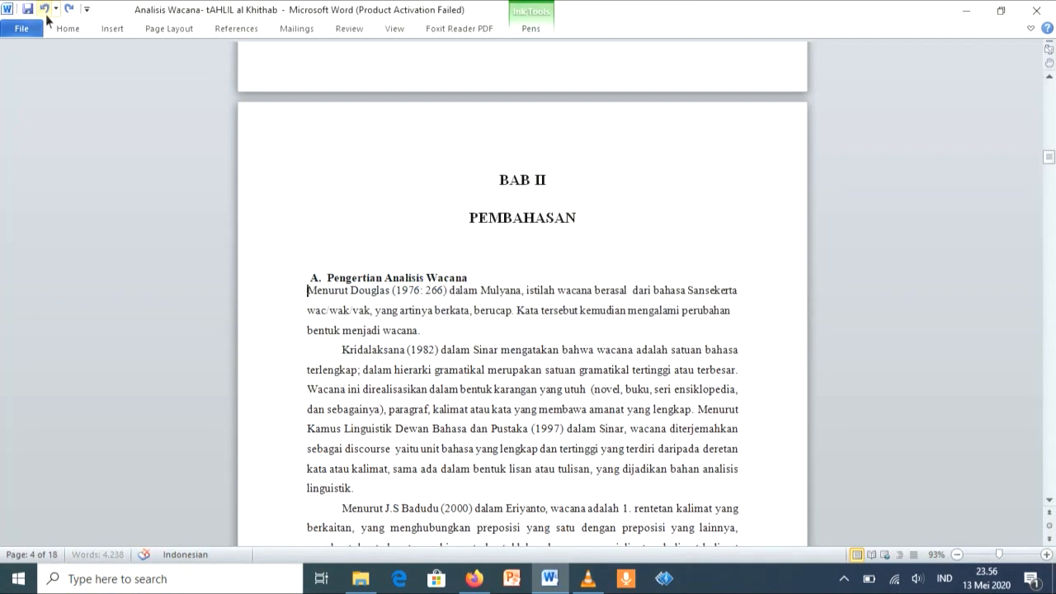
pyautogui.click(46, 15)
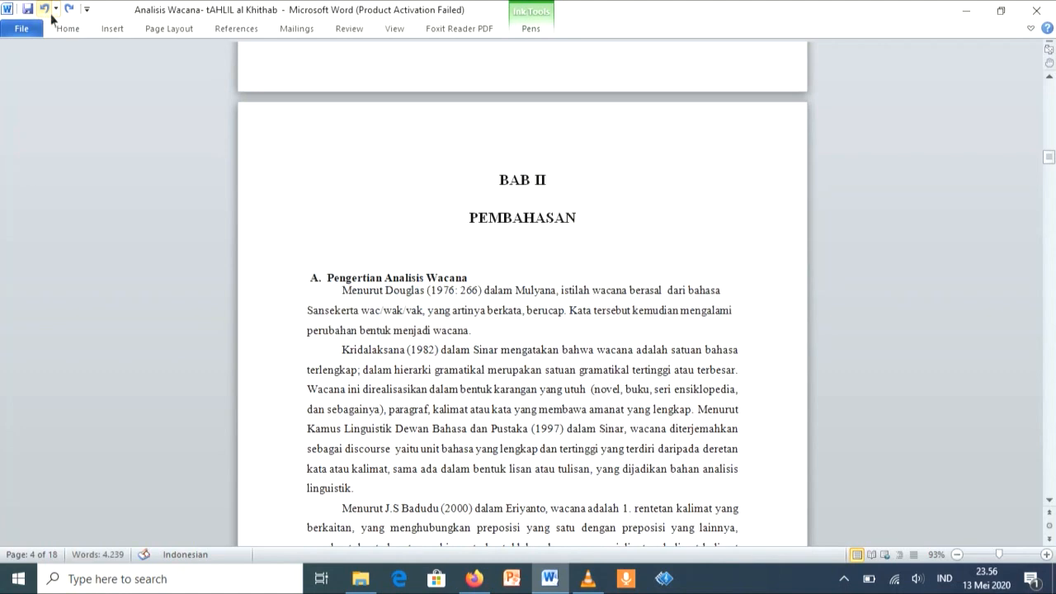
# Step: Copy the Pengertian Sistem Wacana Bahasa Arab formatting to the Wacana Bahasa Arab subheading with Format Painter
pyautogui.scroll(-2, 52, 16)
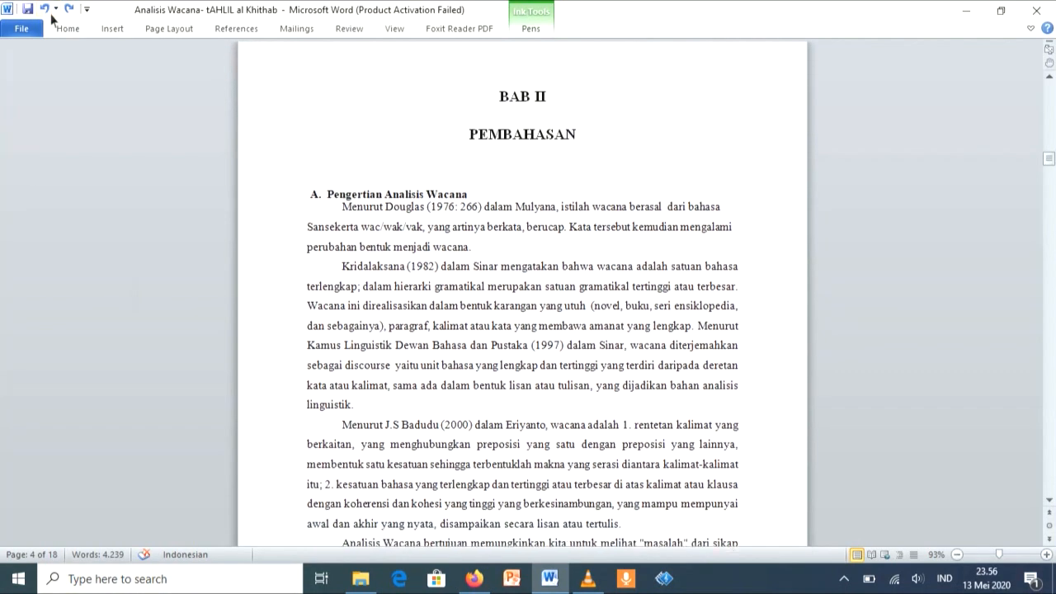
pyautogui.scroll(-8, 132, 66)
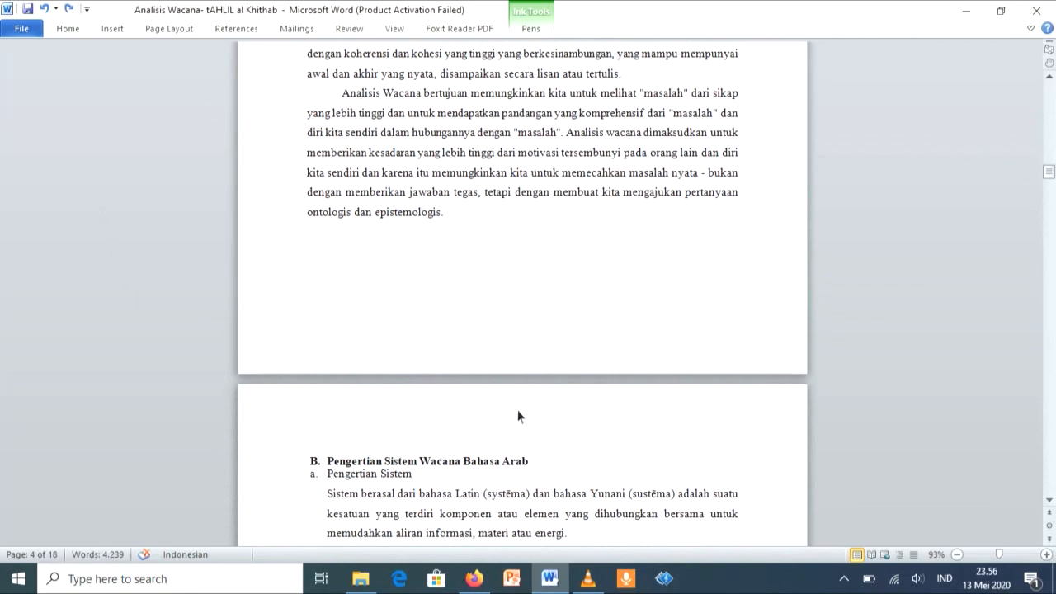
pyautogui.scroll(-2, 524, 411)
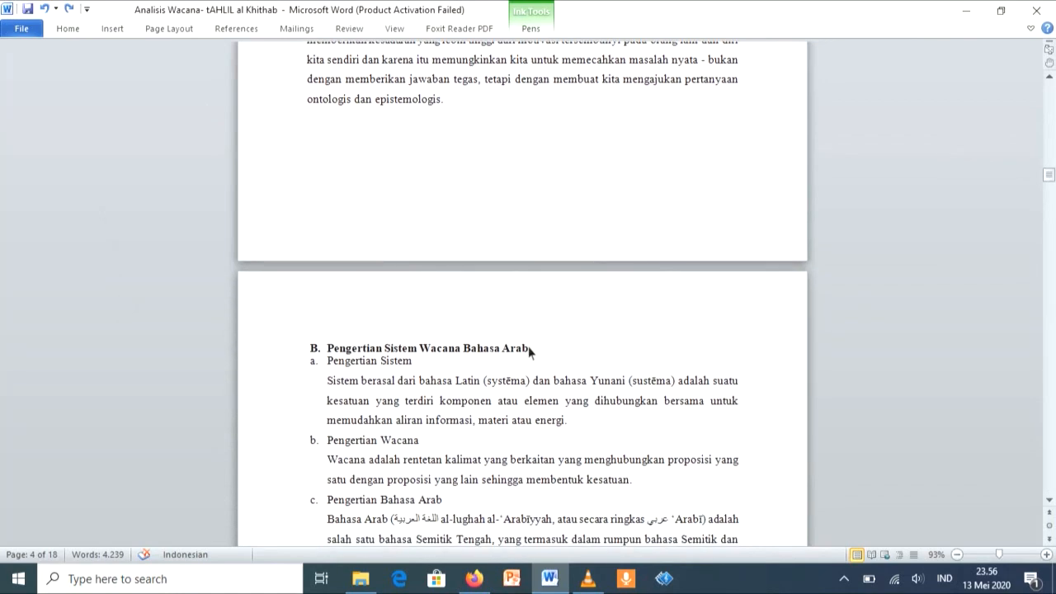
pyautogui.moveTo(531, 353); pyautogui.dragTo(363, 352)
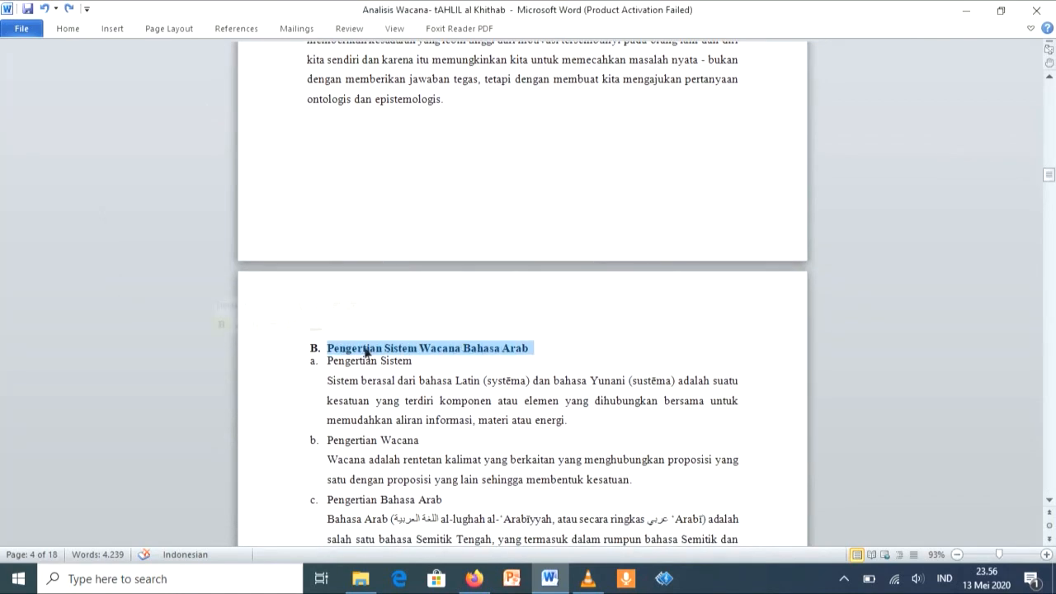
pyautogui.click(344, 325)
pyautogui.scroll(-7, 348, 328)
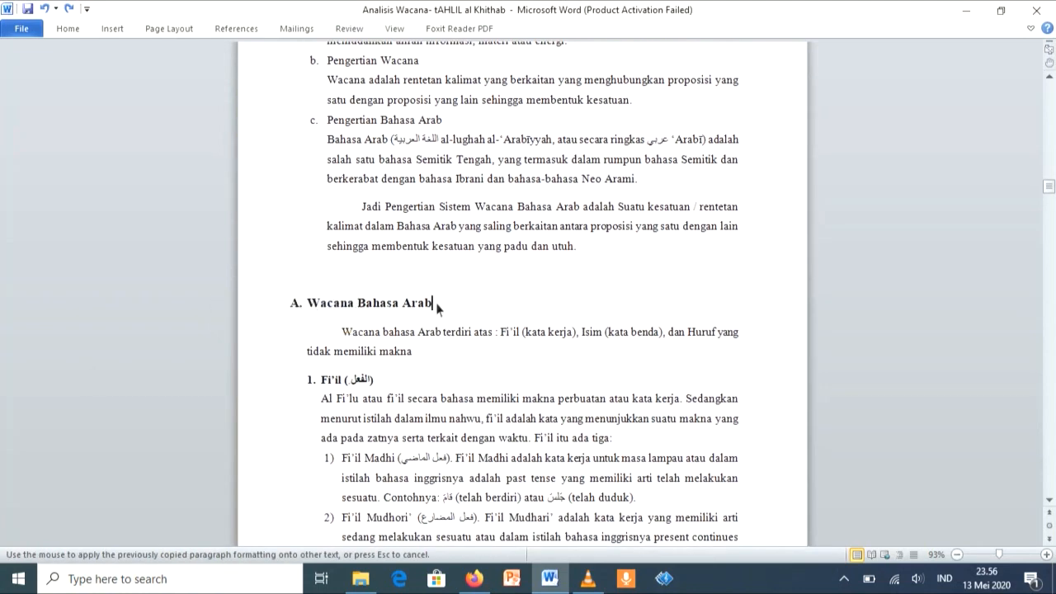
pyautogui.moveTo(435, 306); pyautogui.dragTo(344, 305)
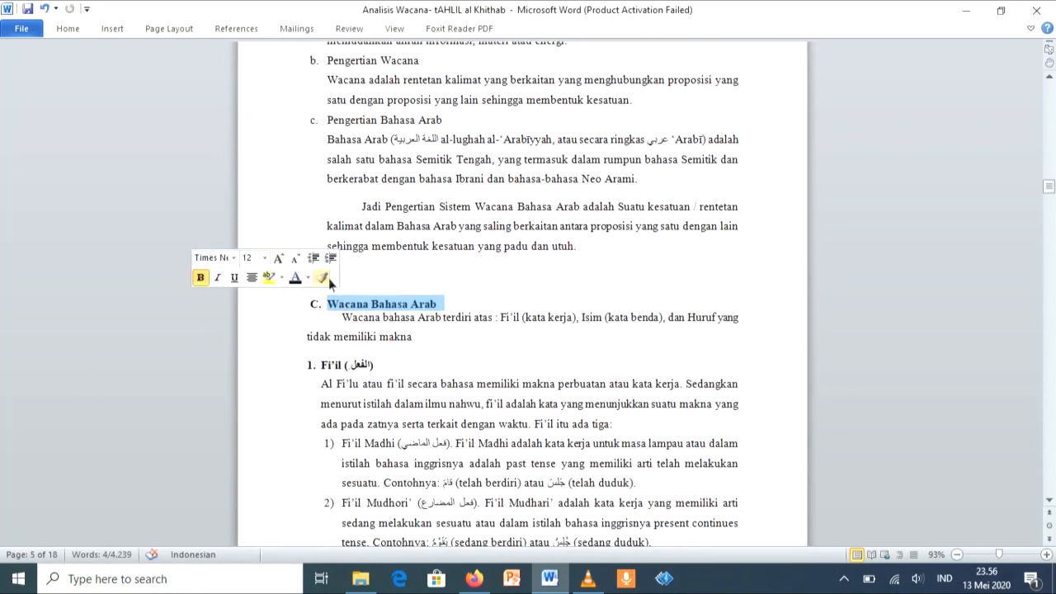
# Step: Copy the Wacana Bahasa Arab formatting to the Struktur Wacana subheading with Format Painter
pyautogui.click(322, 277)
pyautogui.scroll(-20, 326, 278)
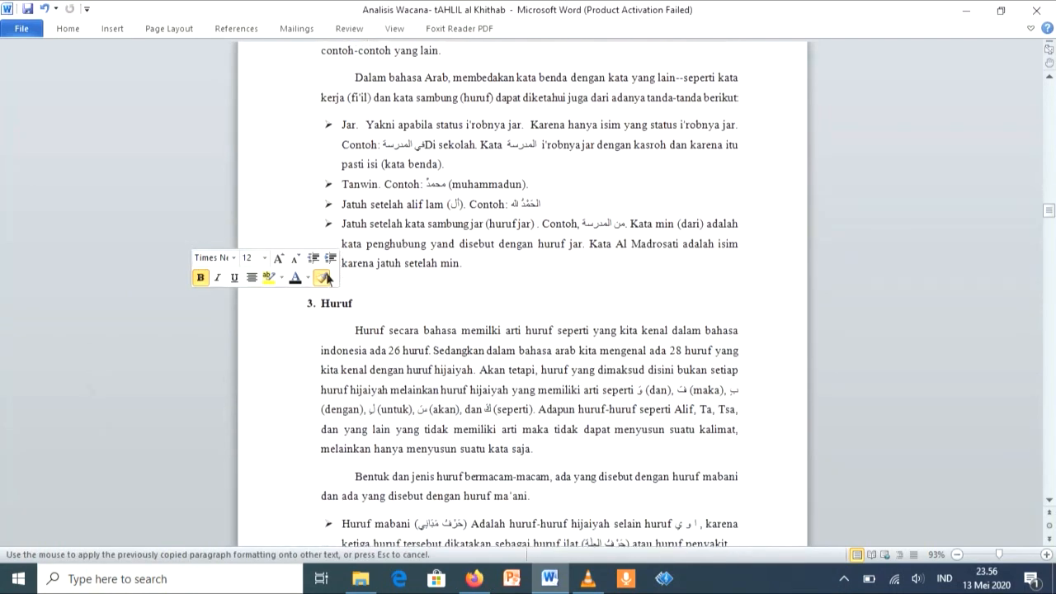
pyautogui.scroll(-15, 322, 277)
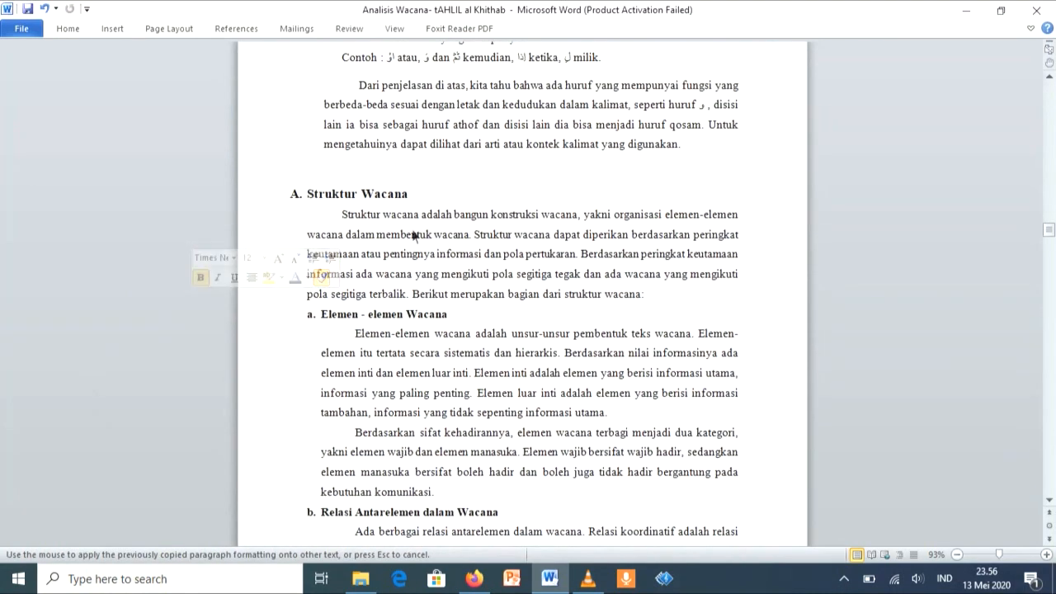
pyautogui.moveTo(411, 195); pyautogui.dragTo(340, 201)
# Step: Copy the Struktur Wacana formatting to the Jenis - Jenis Wacana subheading with Format Painter
pyautogui.click(315, 173)
pyautogui.scroll(-18, 321, 177)
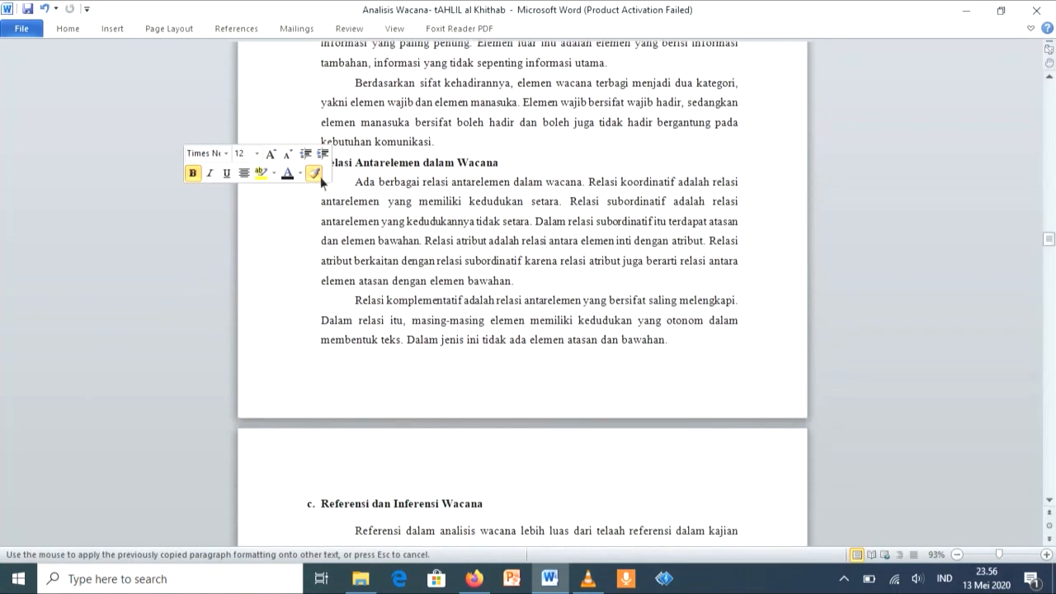
pyautogui.scroll(-1, 321, 179)
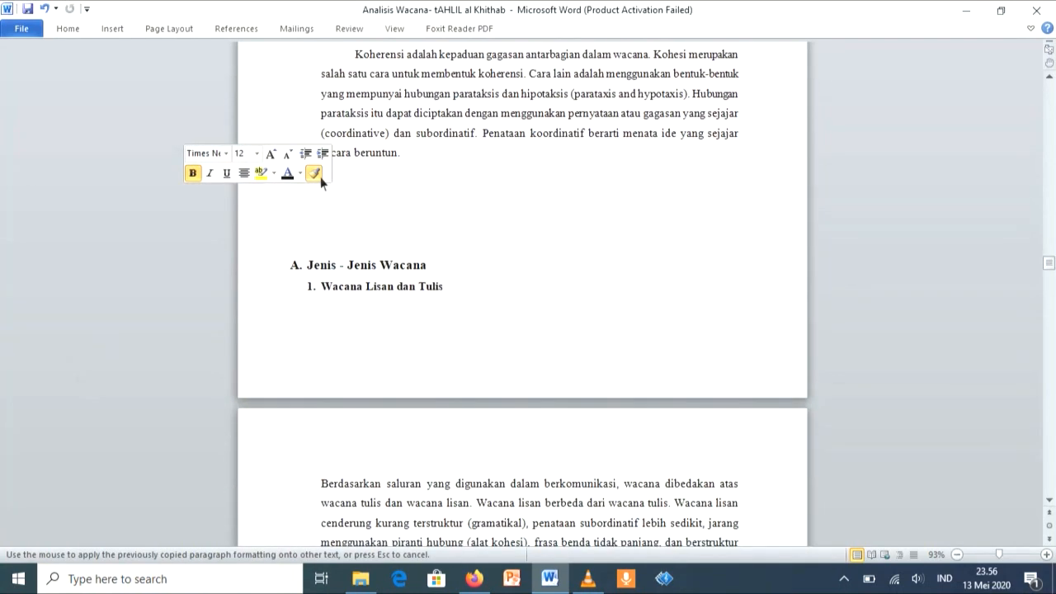
pyautogui.moveTo(428, 264); pyautogui.dragTo(325, 271)
# Step: Copy the Jenis - Jenis Wacana formatting to the Konteks Wacana subheading with Format Painter
pyautogui.click(306, 244)
pyautogui.scroll(-20, 306, 244)
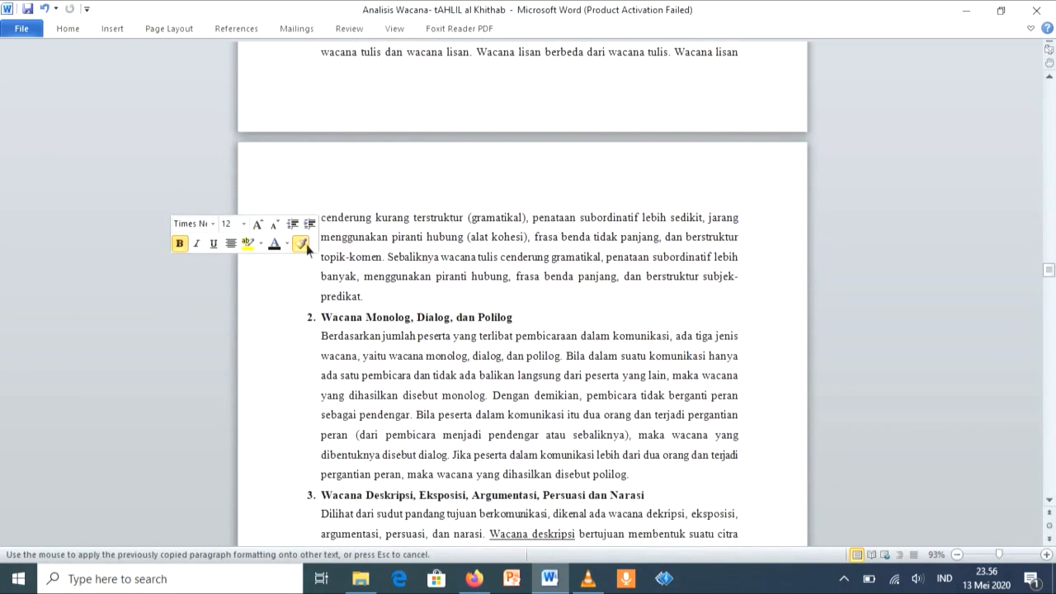
pyautogui.scroll(-7, 307, 247)
pyautogui.scroll(2, 306, 248)
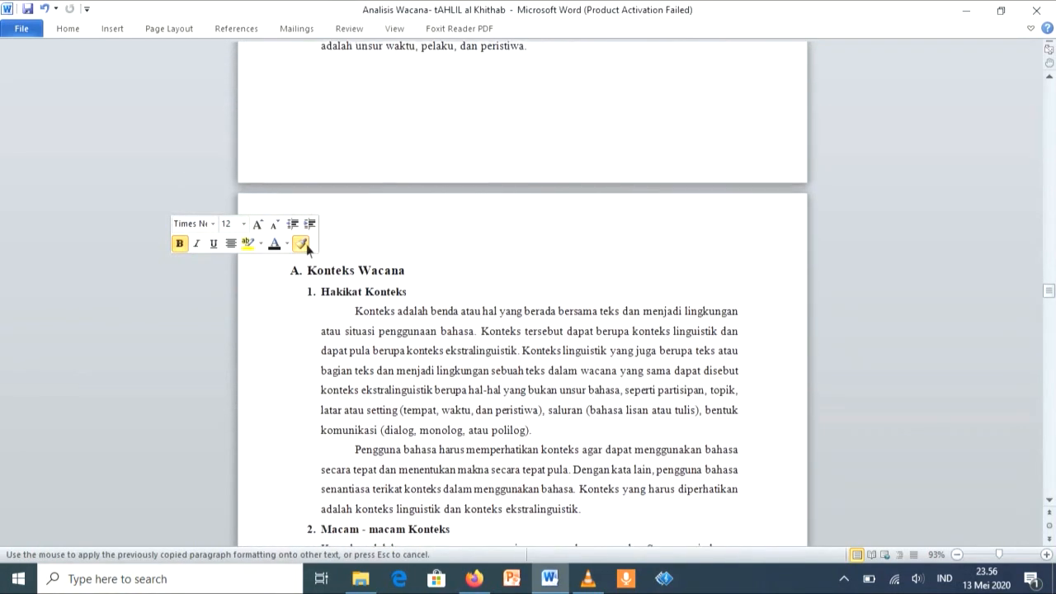
pyautogui.moveTo(410, 274); pyautogui.dragTo(330, 275)
# Step: Copy the Konteks Wacana formatting to the Karakteristik subheading with Format Painter
pyautogui.click(310, 249)
pyautogui.scroll(-15, 312, 250)
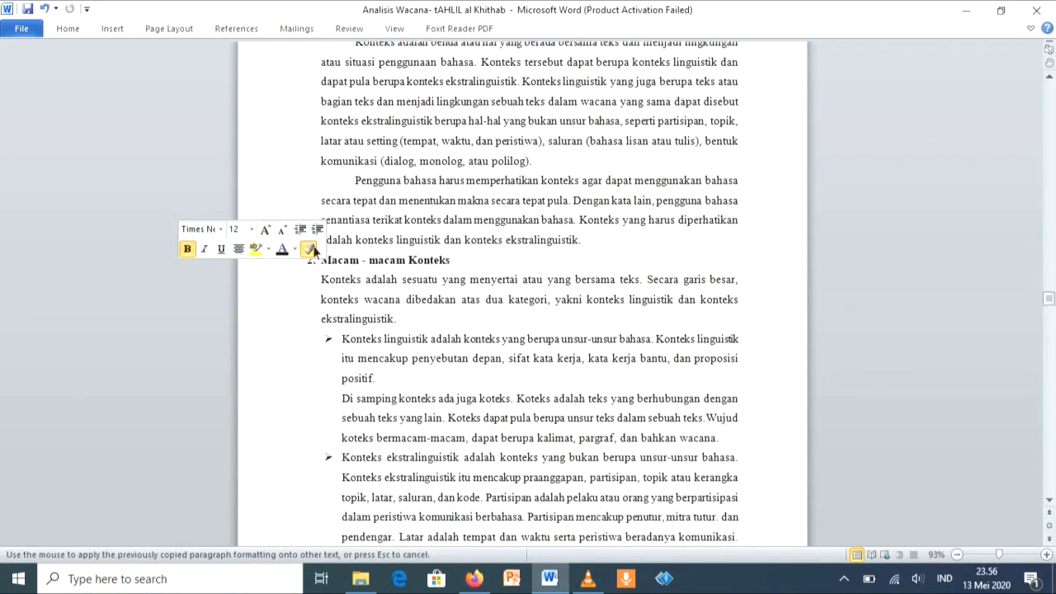
pyautogui.scroll(1, 313, 252)
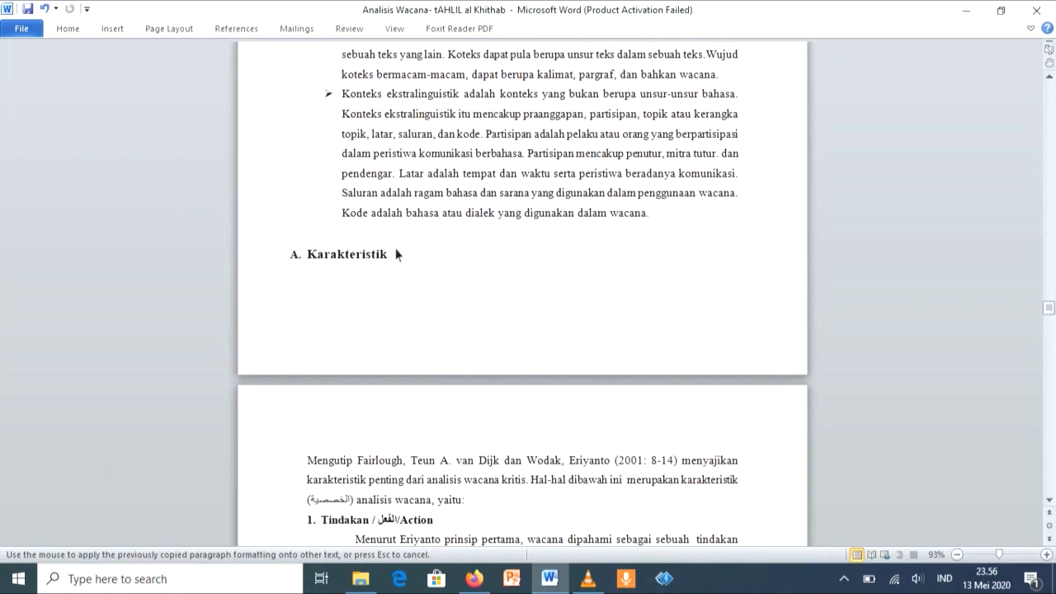
pyautogui.moveTo(396, 259); pyautogui.dragTo(308, 256)
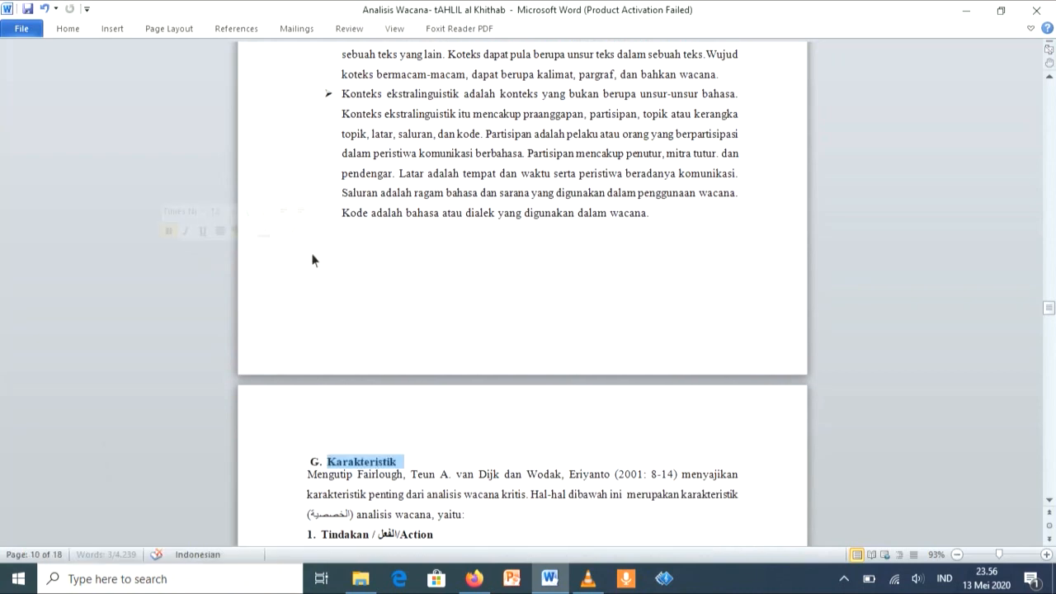
# Step: Try to copy the Karakteristik formatting to the Perbedaan dan Persamaan Wacana Bahasa Arab dengan Bahasa Indonesia subheading with Format Painter
pyautogui.click(292, 236)
pyautogui.scroll(-18, 292, 236)
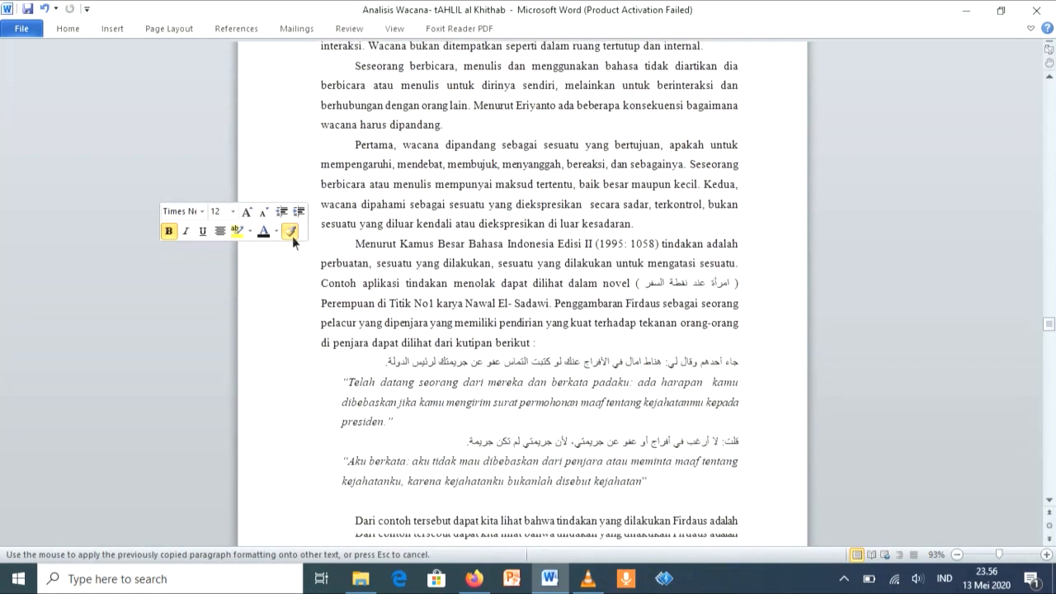
pyautogui.scroll(-20, 293, 236)
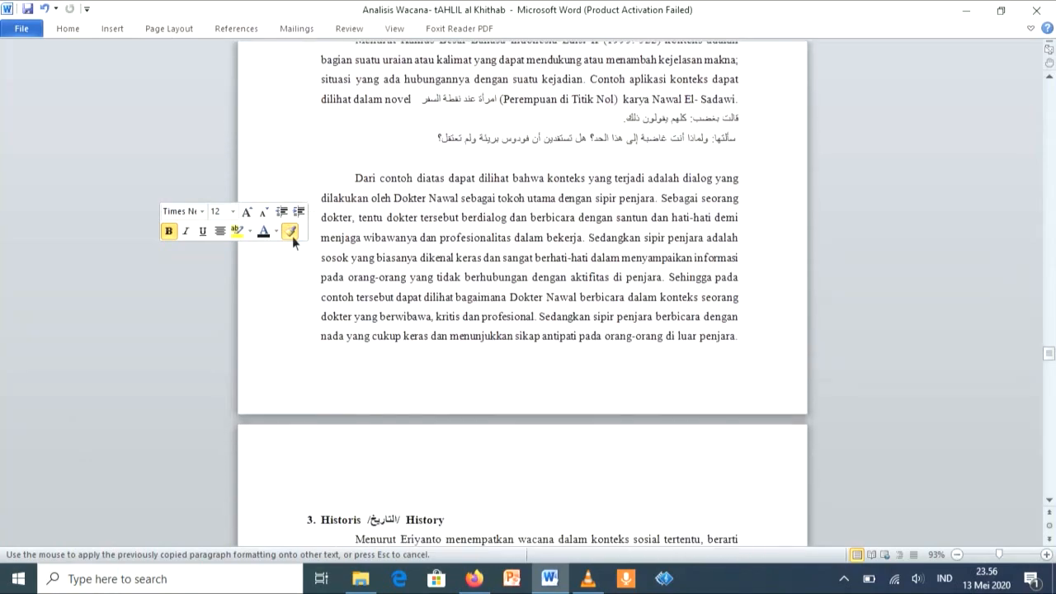
pyautogui.scroll(-18, 292, 236)
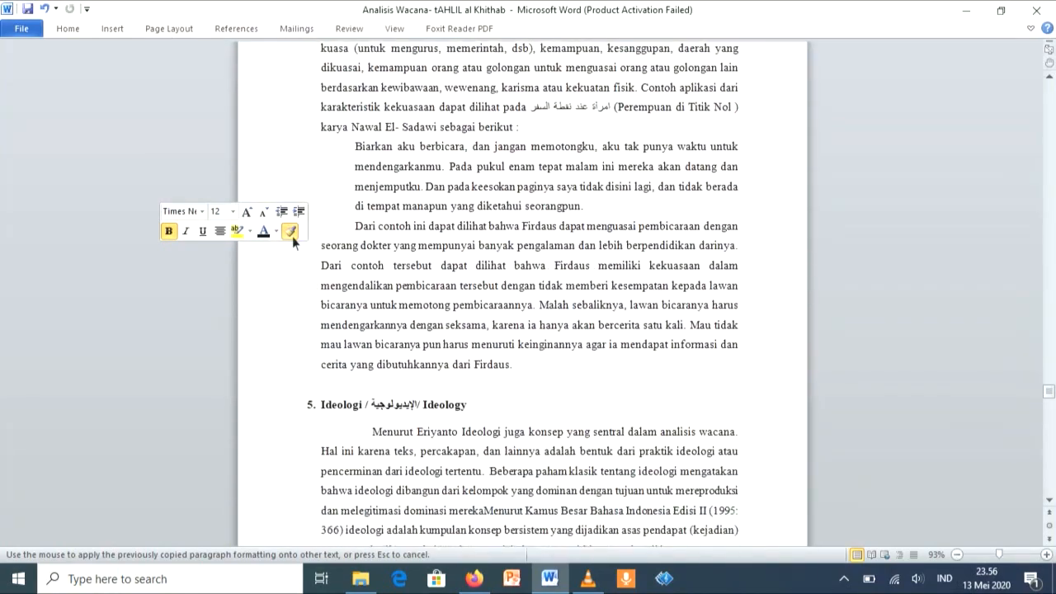
pyautogui.doubleClick(53, 418)
pyautogui.scroll(-7, 53, 418)
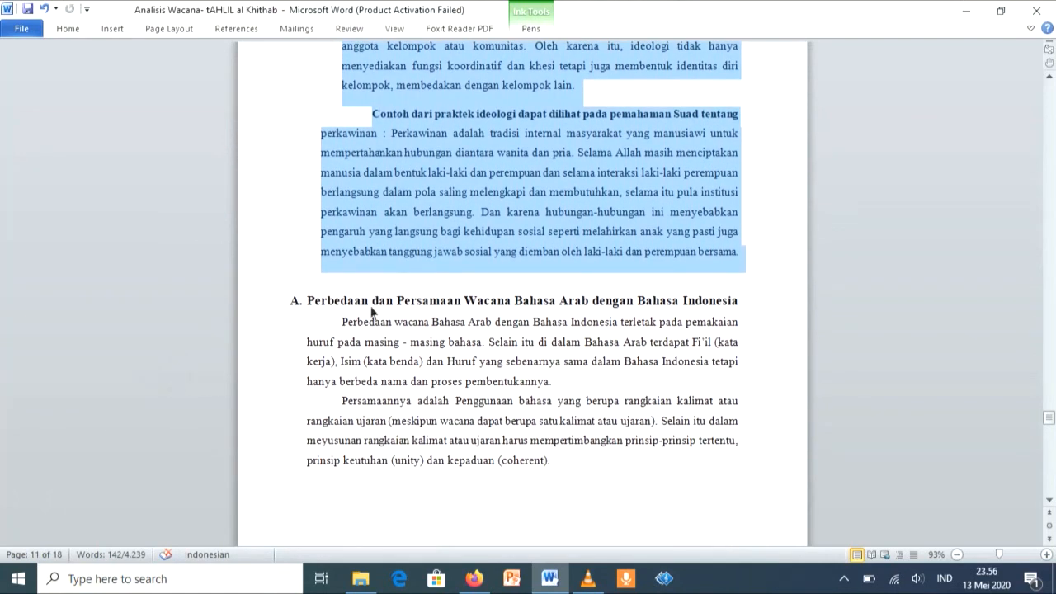
pyautogui.moveTo(310, 302); pyautogui.dragTo(745, 304)
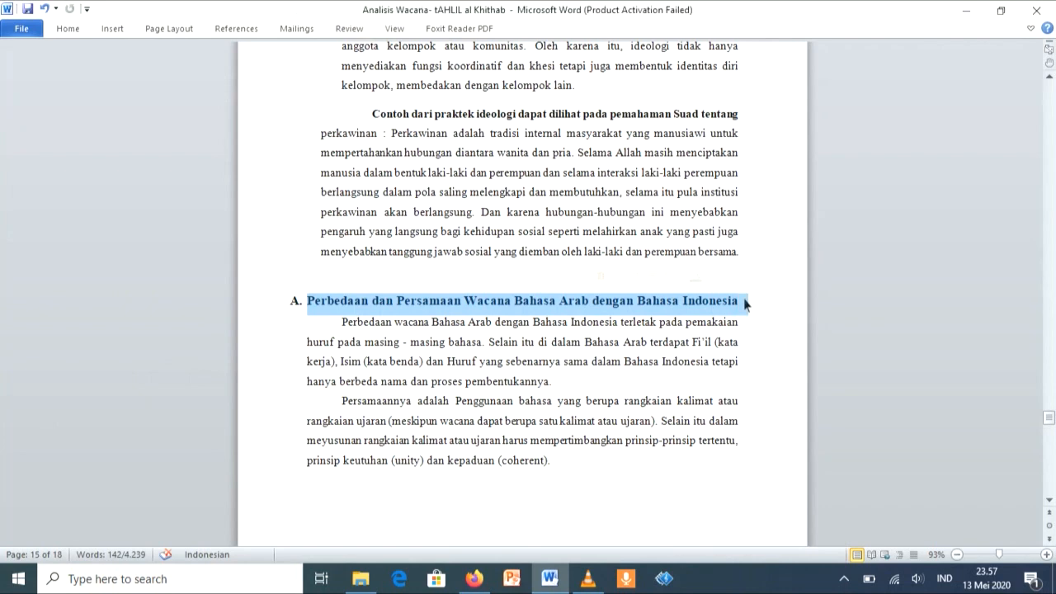
# Step: Undo the last Format Painter changes, including the one on the Karakteristik subheading
pyautogui.scroll(6, 668, 7)
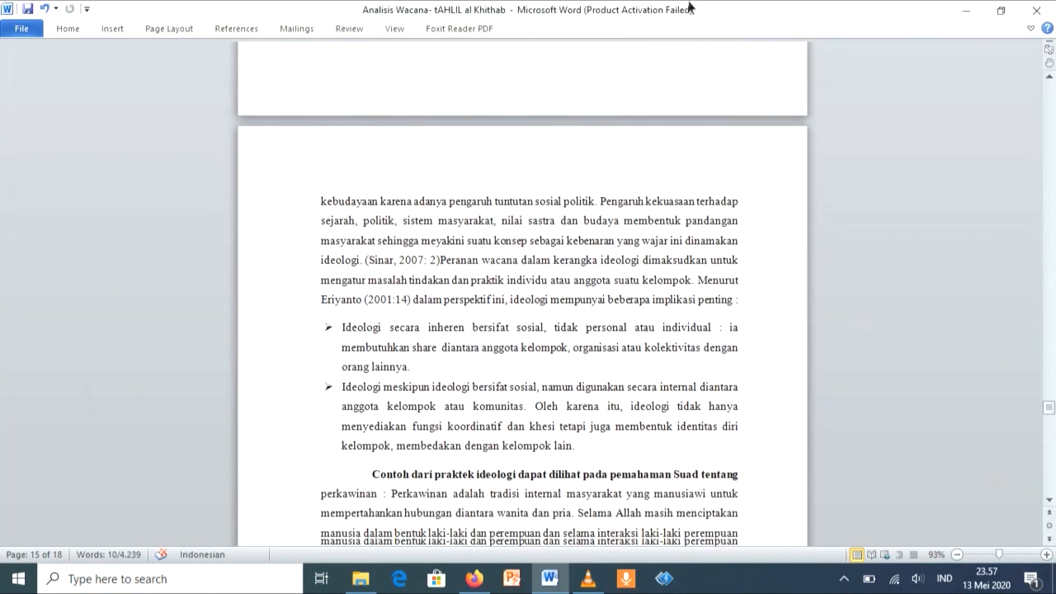
pyautogui.click(51, 11)
pyautogui.click(50, 11)
pyautogui.click(50, 12)
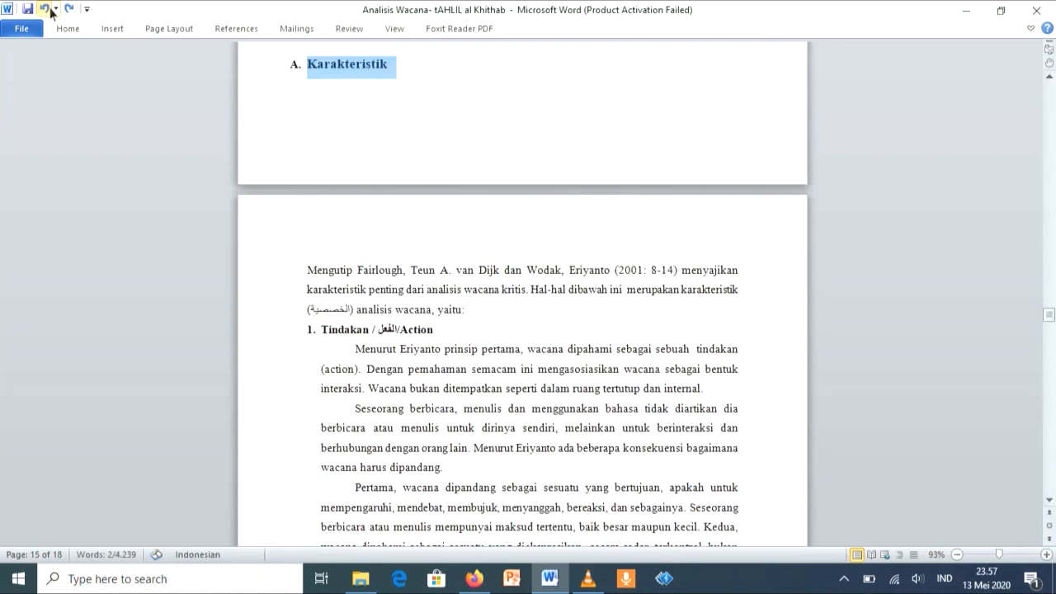
# Step: Try to copy the Karakteristik formatting to the Perbedaan dan Persamaan Wacana and Manfaat Analisis Wacana subheadings with Format Painter
pyautogui.click(67, 29)
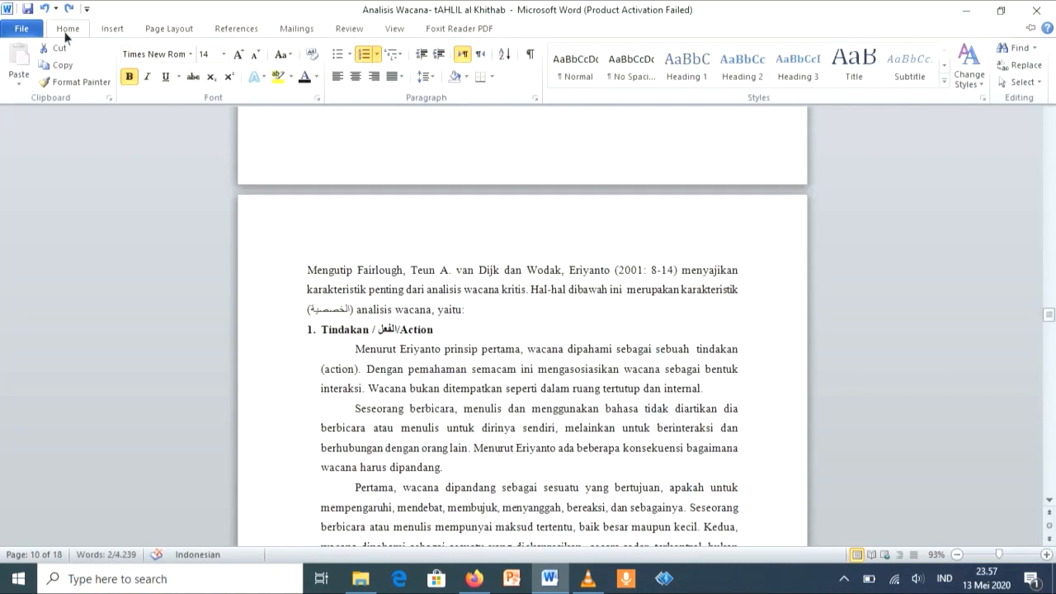
pyautogui.click(97, 80)
pyautogui.scroll(-20, 99, 88)
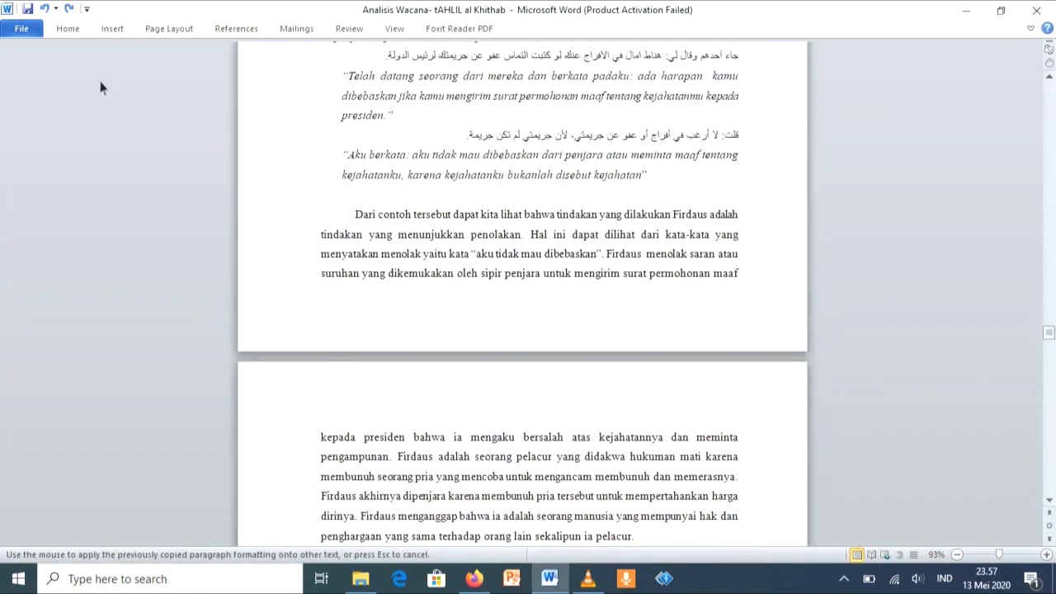
pyautogui.scroll(-20, 99, 88)
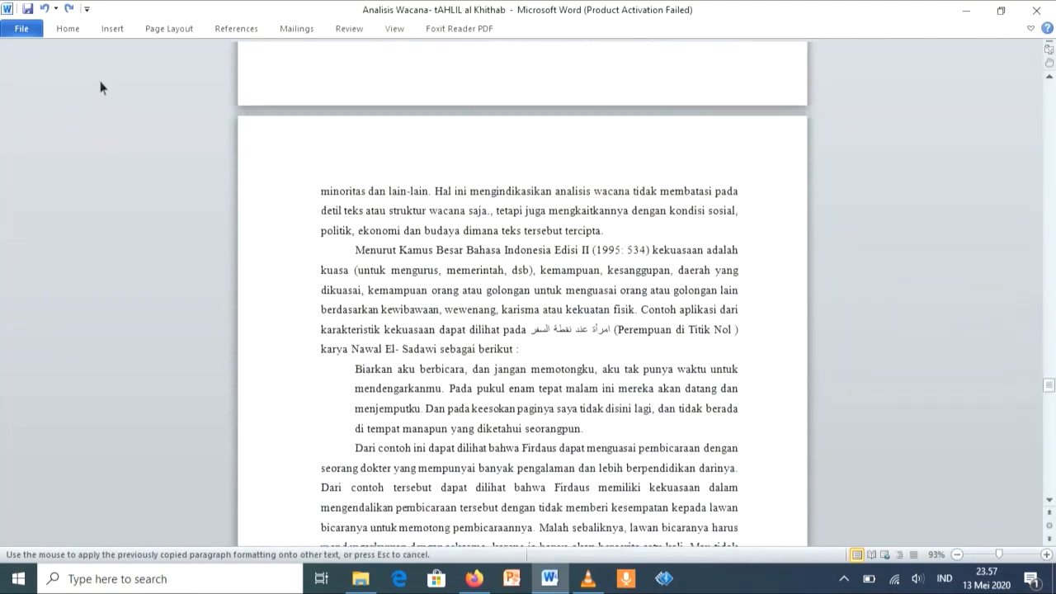
pyautogui.scroll(-8, 251, 123)
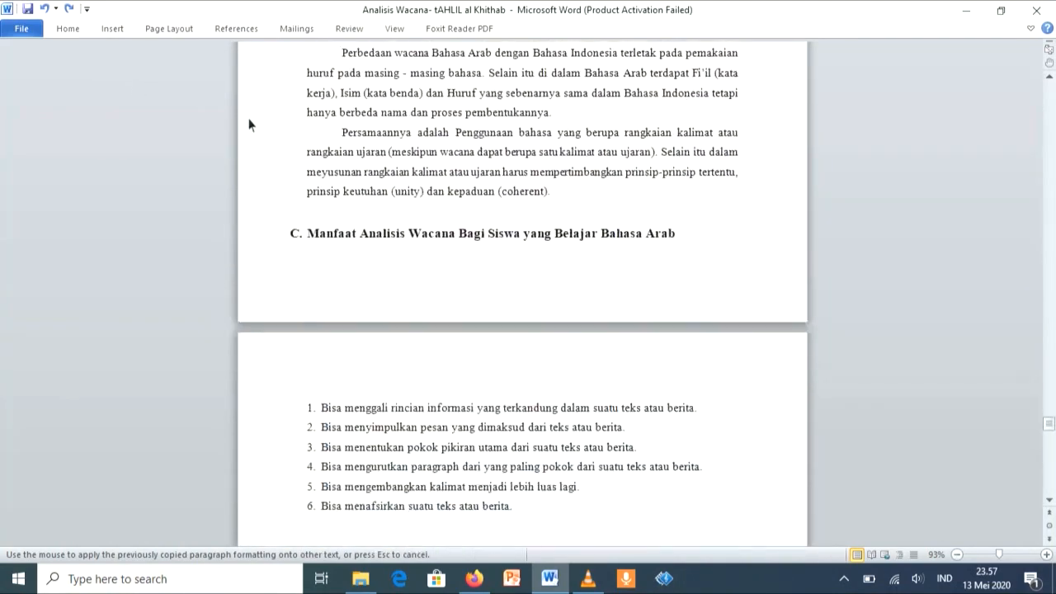
pyautogui.scroll(3, 251, 124)
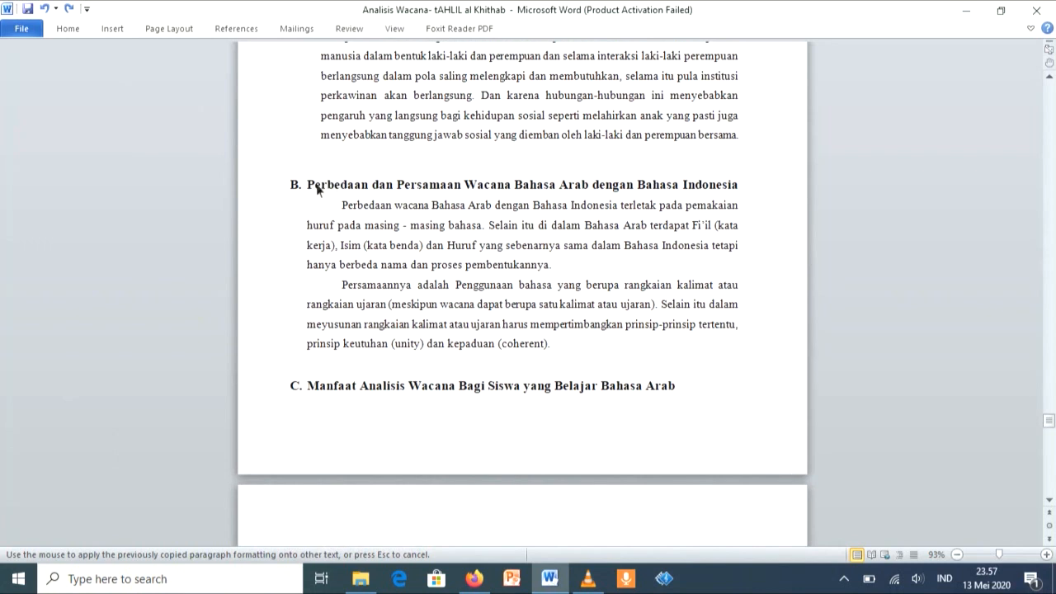
pyautogui.moveTo(312, 187); pyautogui.dragTo(559, 192)
pyautogui.moveTo(626, 181); pyautogui.dragTo(752, 185)
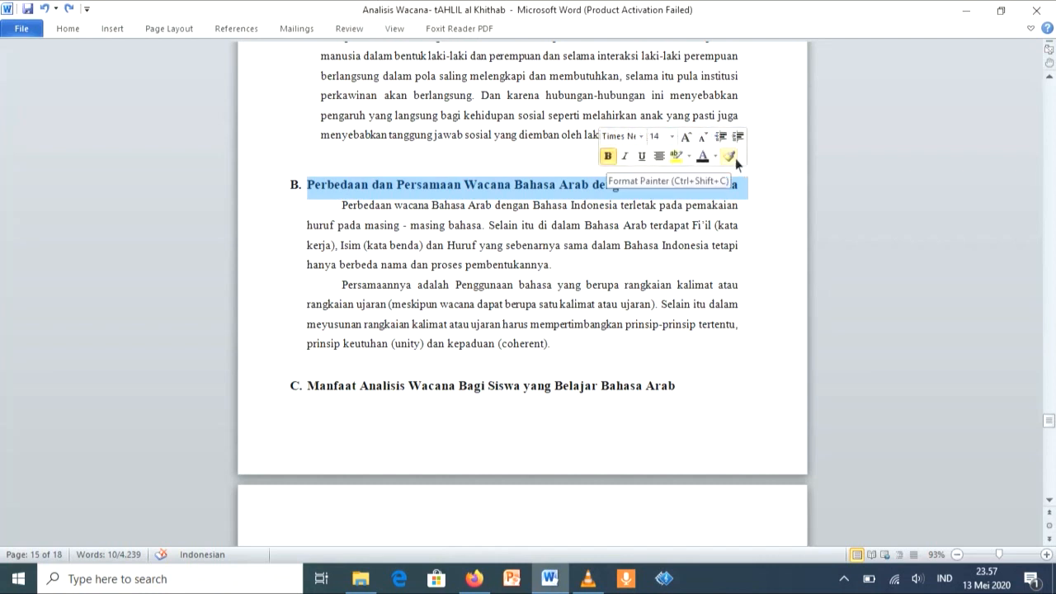
pyautogui.click(732, 156)
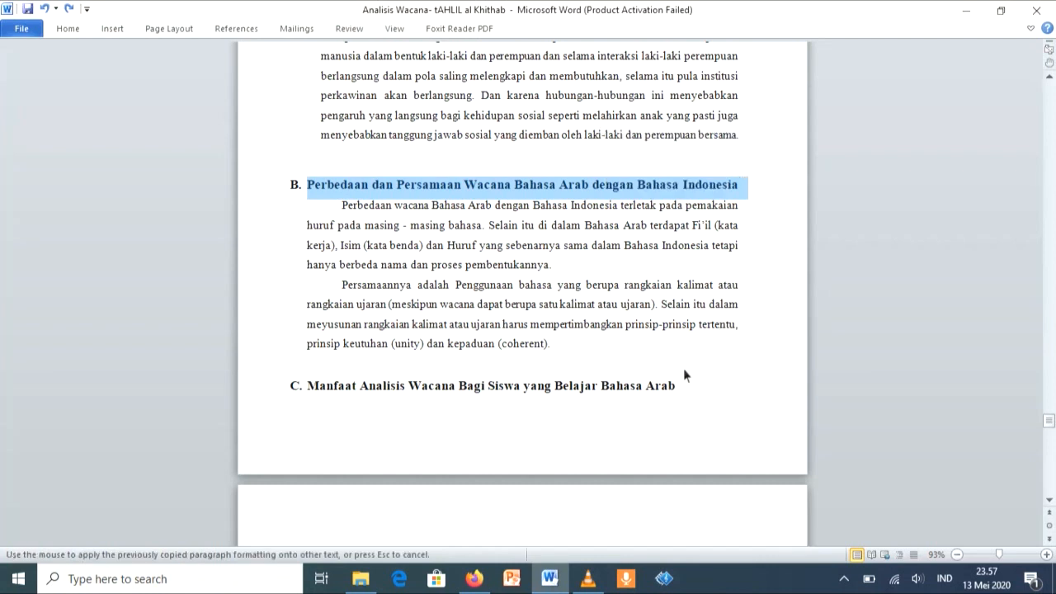
pyautogui.moveTo(682, 387)
pyautogui.mouseDown()
pyautogui.moveTo(523, 389)
pyautogui.moveTo(418, 408)
pyautogui.moveTo(328, 393)
pyautogui.mouseUp()
# Step: Copy the Konteks Wacana formatting to the Karakteristik subheading with Format Painter
pyautogui.scroll(10, 423, 283)
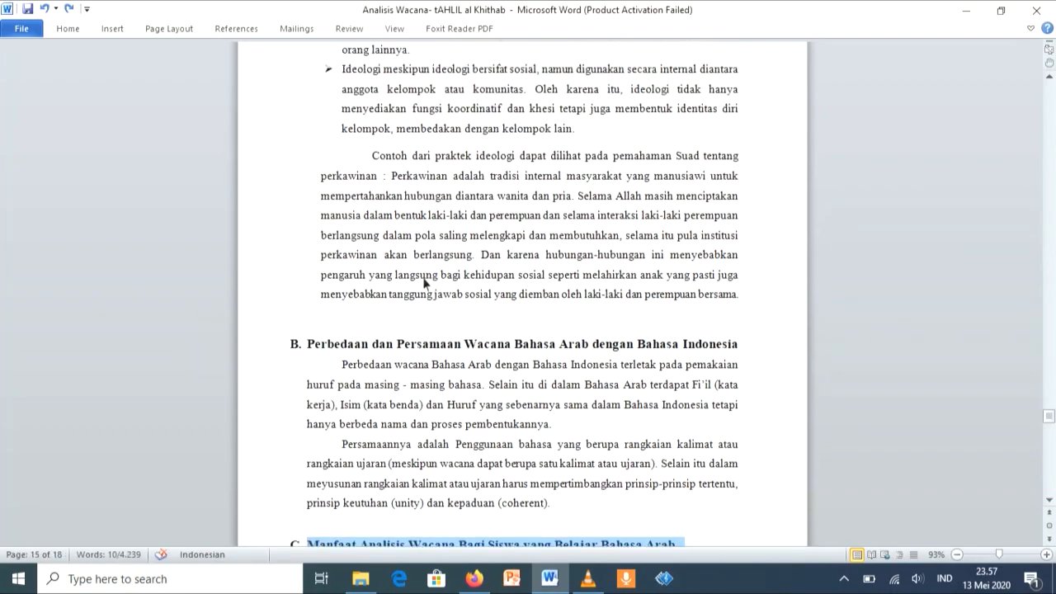
pyautogui.scroll(15, 423, 283)
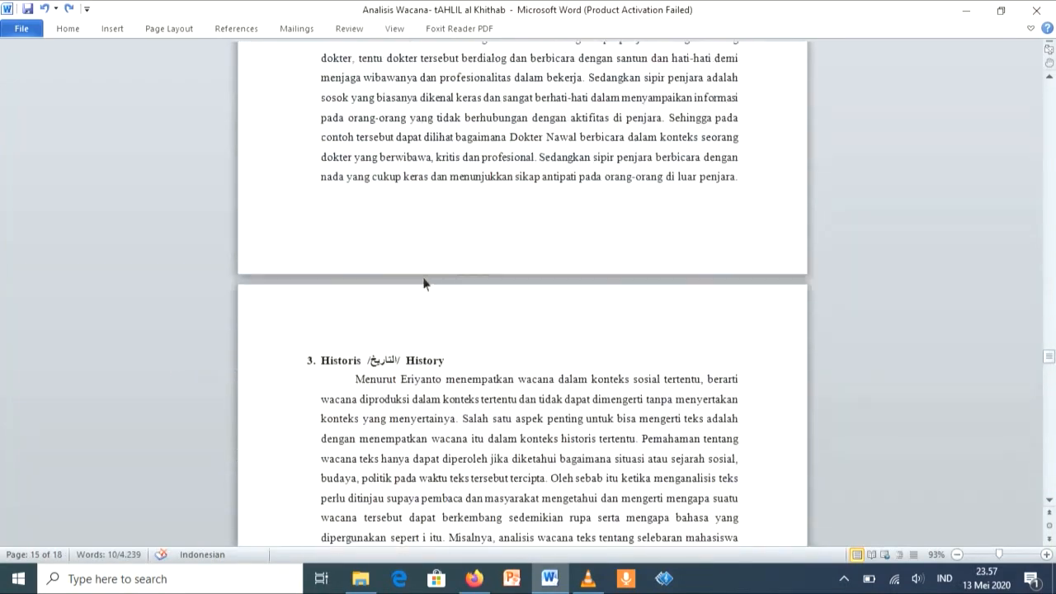
pyautogui.scroll(15, 423, 283)
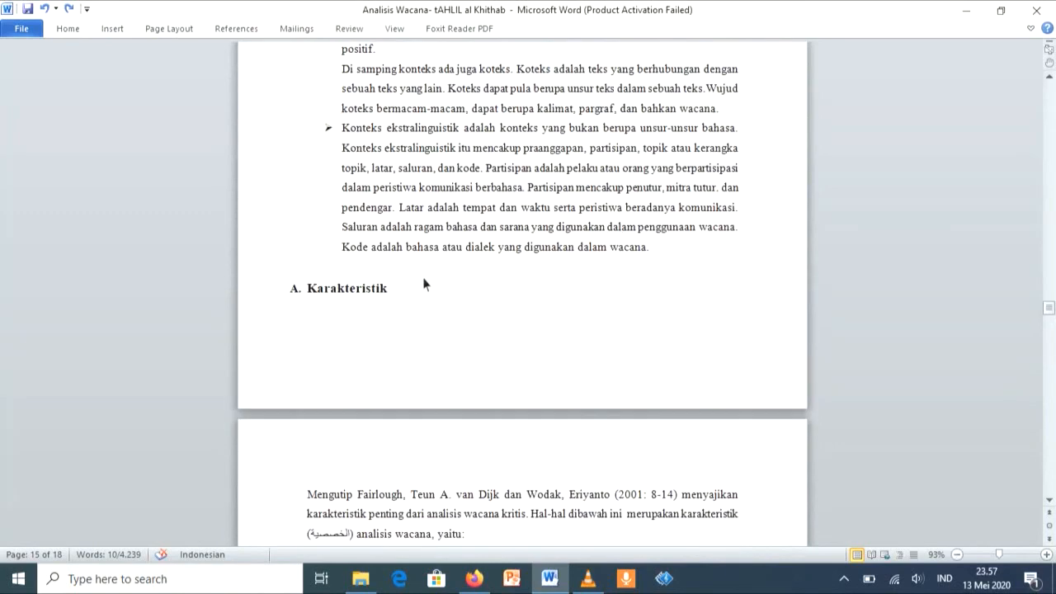
pyautogui.scroll(8, 424, 283)
pyautogui.scroll(-3, 423, 283)
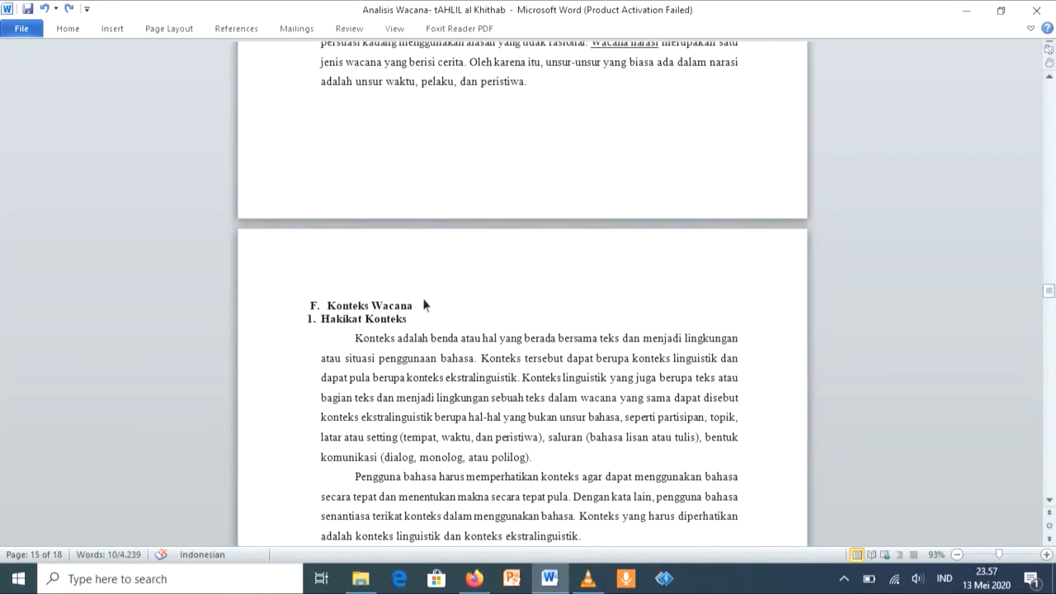
pyautogui.moveTo(422, 305); pyautogui.dragTo(327, 307)
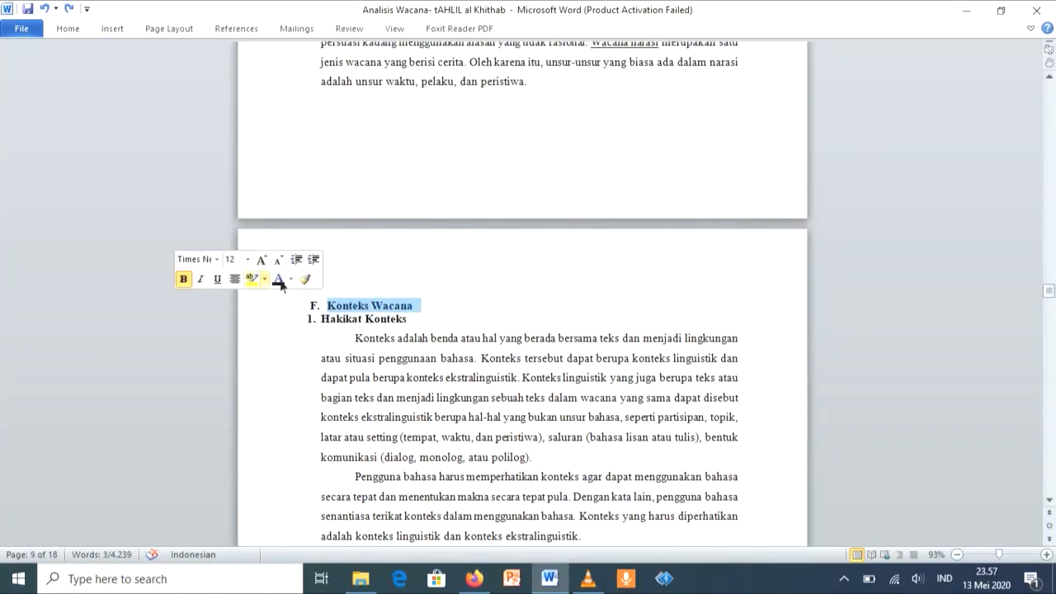
pyautogui.click(305, 281)
pyautogui.scroll(-10, 307, 282)
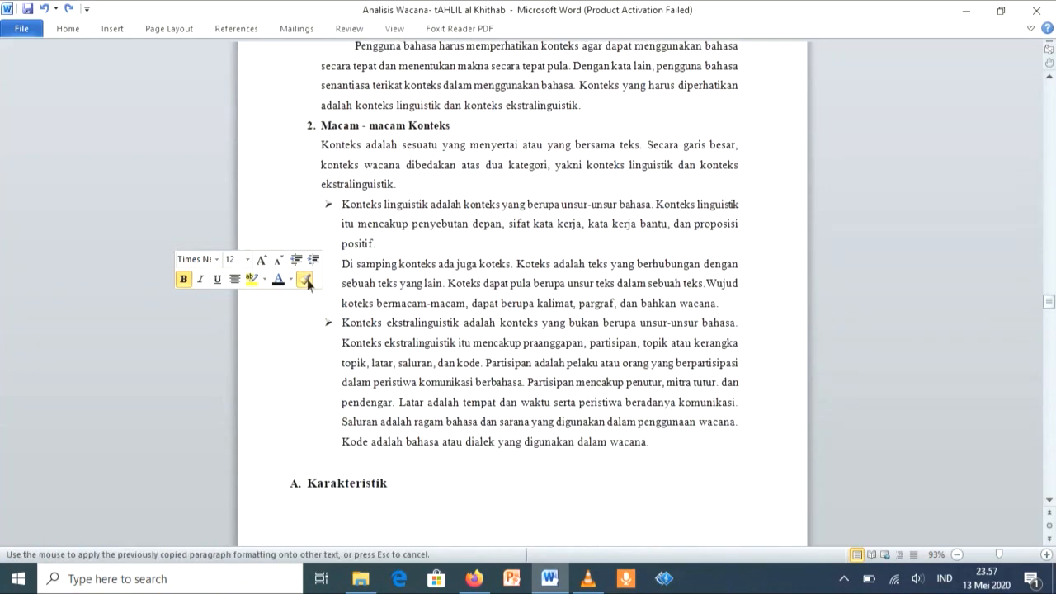
pyautogui.moveTo(393, 368); pyautogui.dragTo(294, 362)
# Step: Copy the Karakteristik formatting to the Perbedaan dan Persamaan Wacana Bahasa Arab dengan Bahasa Indonesia subheading with Format Painter
pyautogui.scroll(-5, 294, 369)
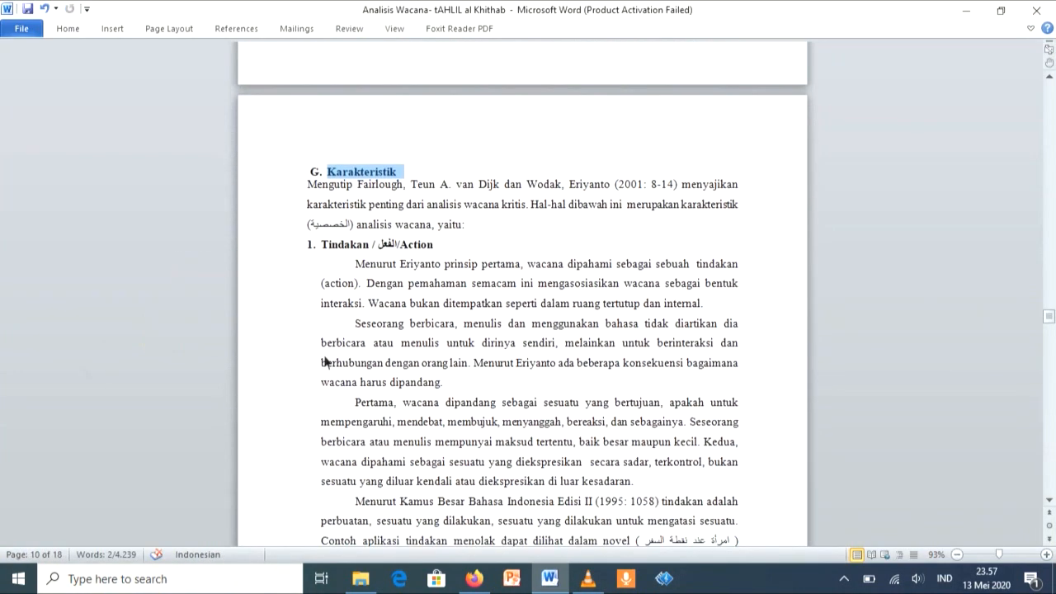
pyautogui.click(273, 340)
pyautogui.scroll(-20, 275, 343)
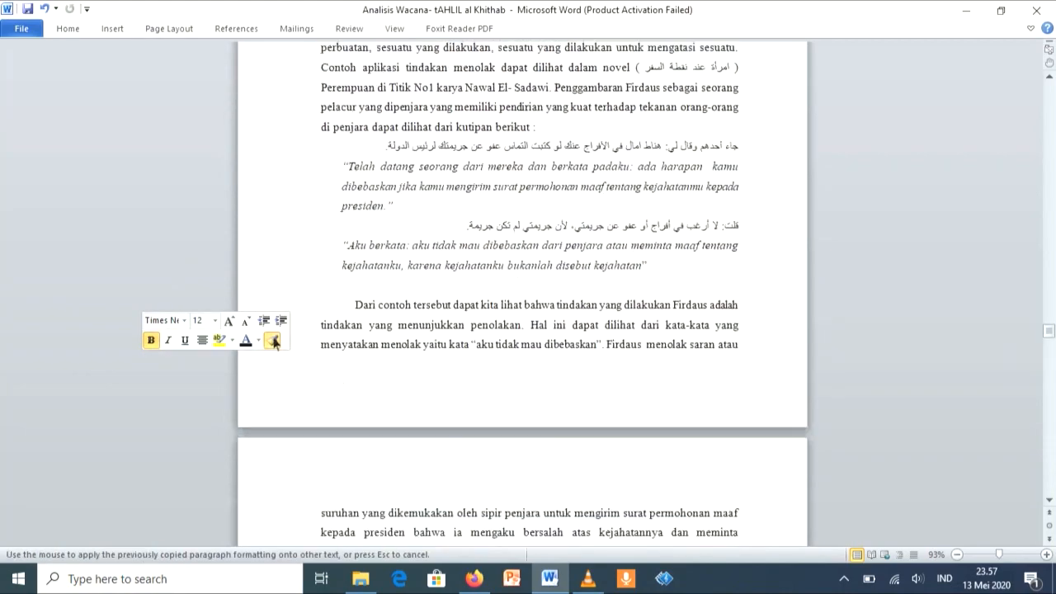
pyautogui.scroll(-18, 275, 342)
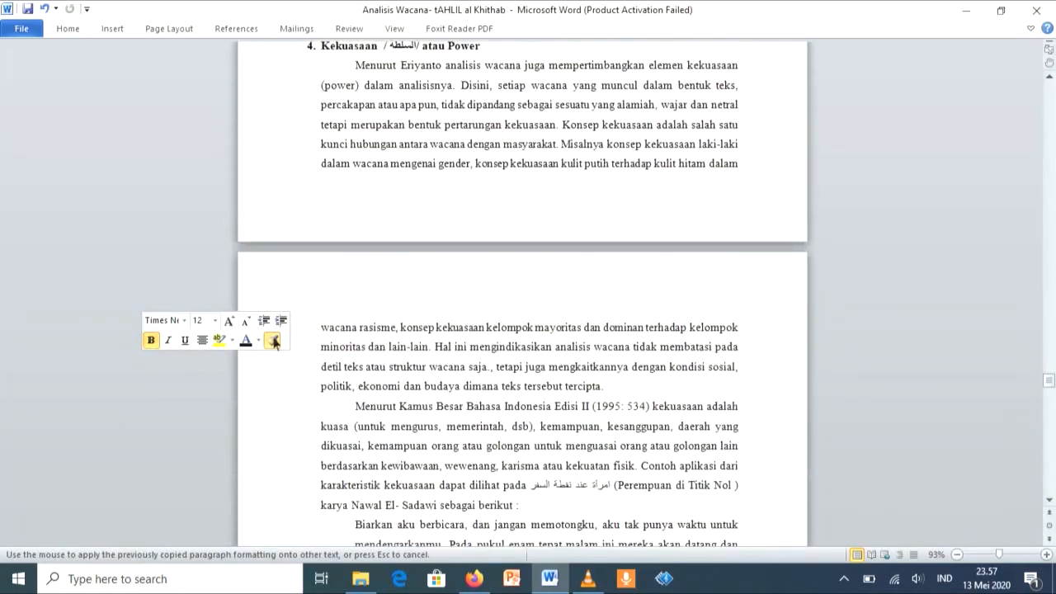
pyautogui.scroll(-12, 275, 343)
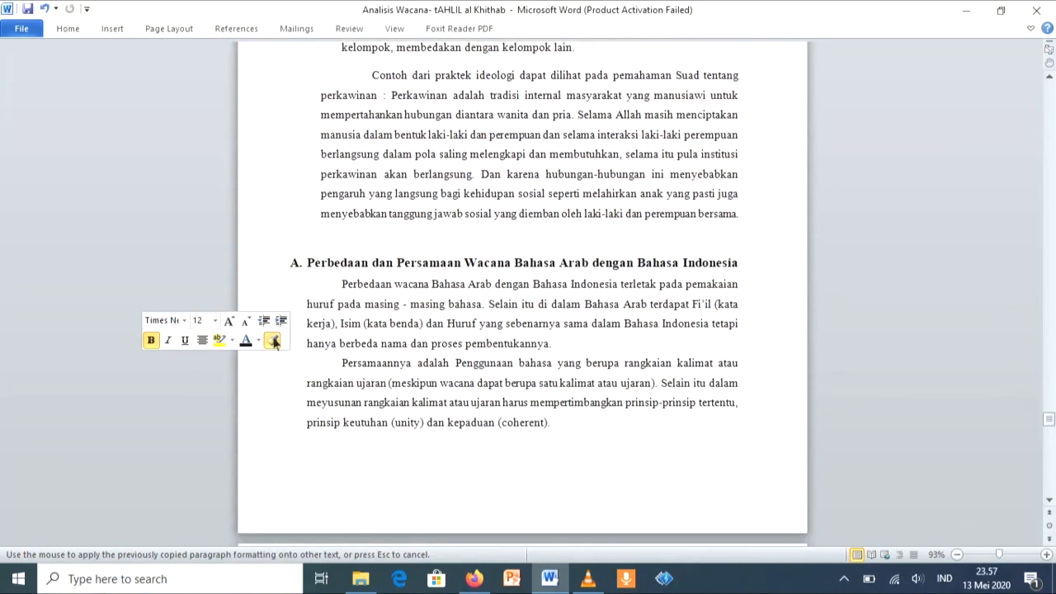
pyautogui.moveTo(307, 262)
pyautogui.mouseDown()
pyautogui.moveTo(467, 276)
pyautogui.moveTo(568, 260)
pyautogui.moveTo(659, 275)
pyautogui.moveTo(745, 263)
pyautogui.mouseUp()
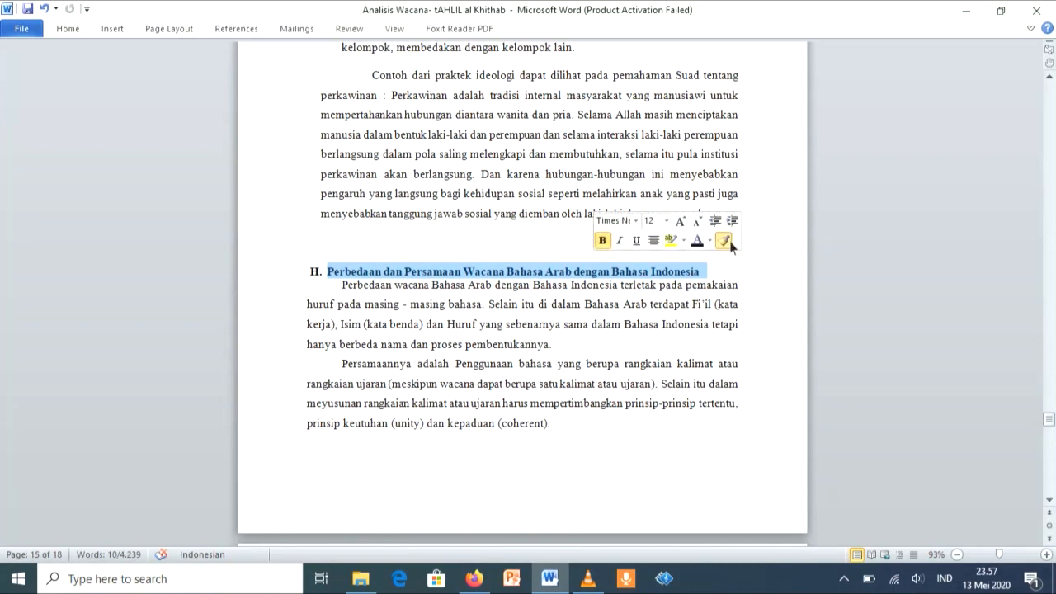
# Step: Copy the Perbedaan dan Persamaan Wacana formatting to the Manfaat Analisis Wacana Bagi Siswa yang Belajar Bahasa Arab subheading with Format Painter
pyautogui.click(725, 240)
pyautogui.scroll(-8, 702, 223)
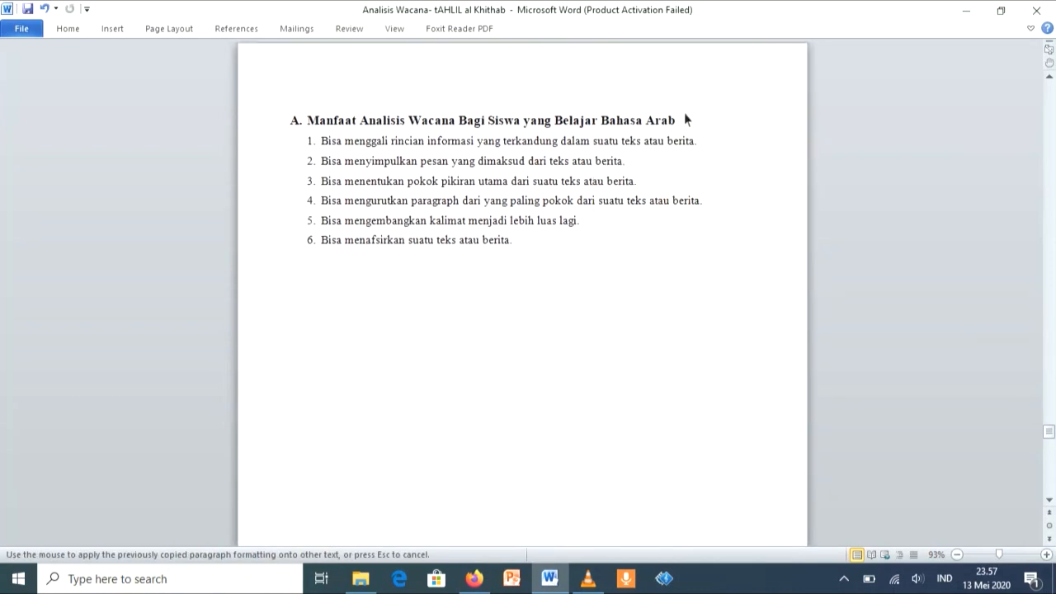
pyautogui.moveTo(680, 120)
pyautogui.mouseDown()
pyautogui.moveTo(542, 122)
pyautogui.moveTo(329, 86)
pyautogui.mouseUp()
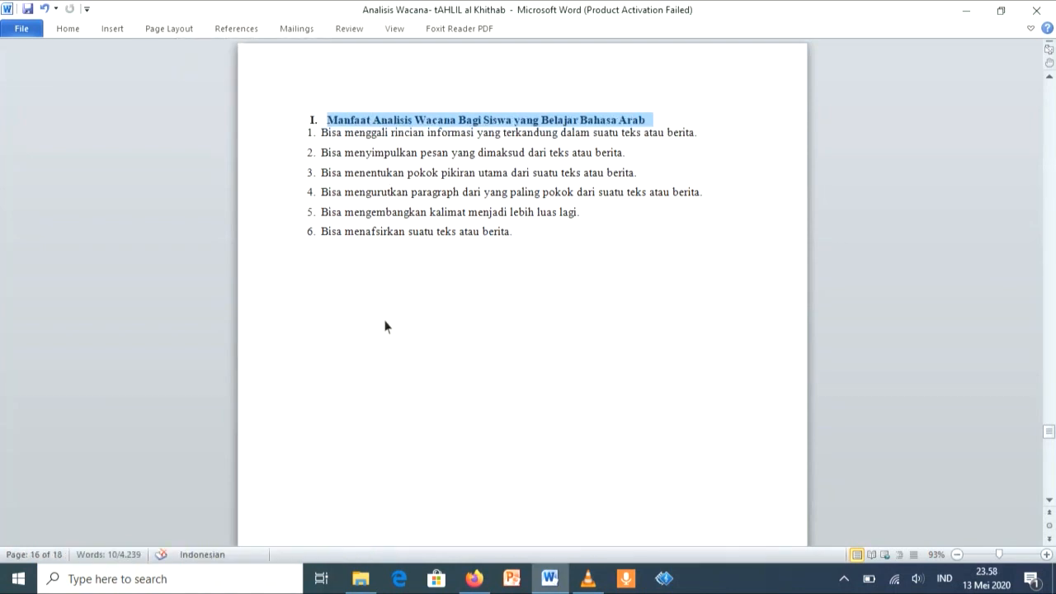
# Step: Insert blank lines before the BAB III PENUTUP title to move it onto the next page
pyautogui.scroll(-10, 384, 327)
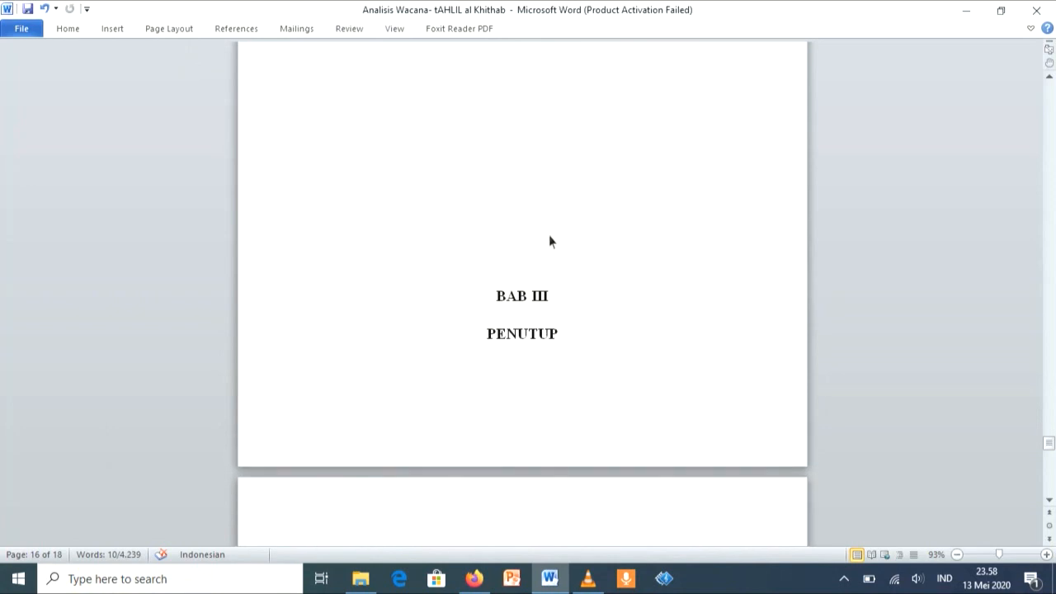
pyautogui.press('Return')
pyautogui.press('Return')
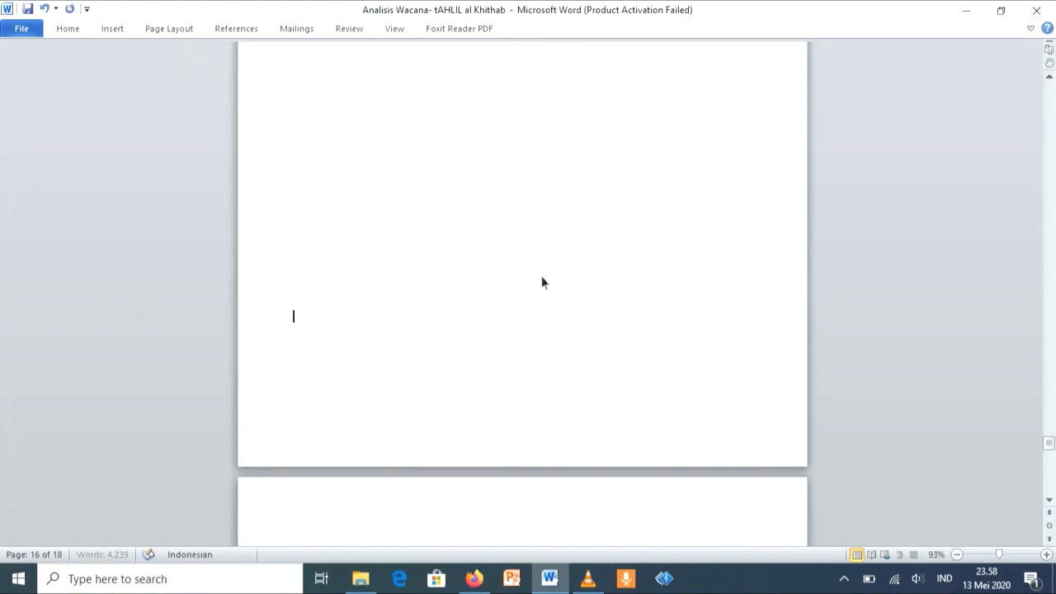
# Step: Apply the Heading 2 style to the Kesimpulan subheading under BAB III
pyautogui.scroll(-3, 542, 277)
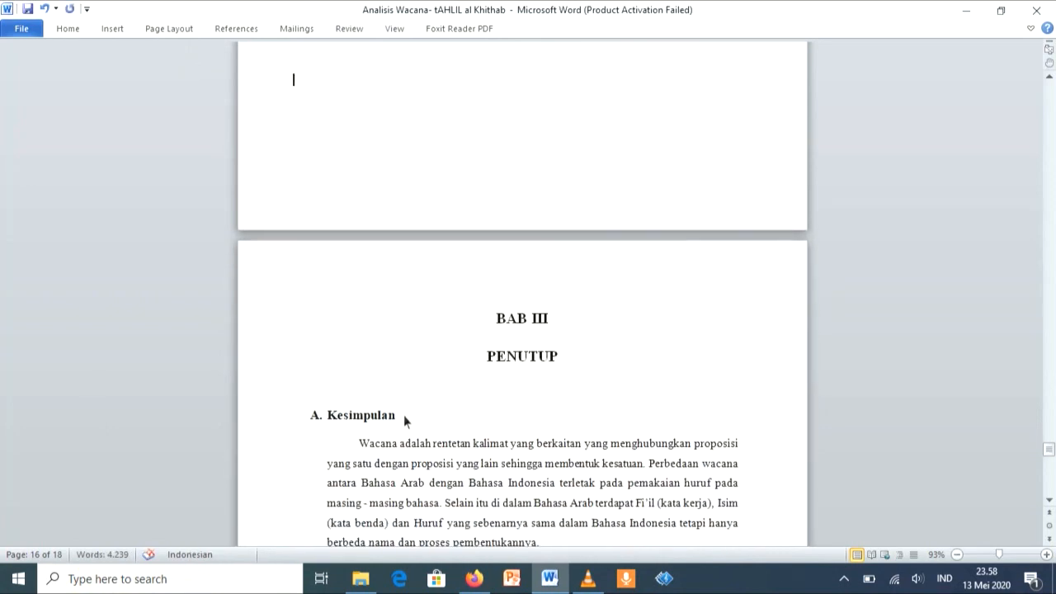
pyautogui.moveTo(404, 413); pyautogui.dragTo(316, 422)
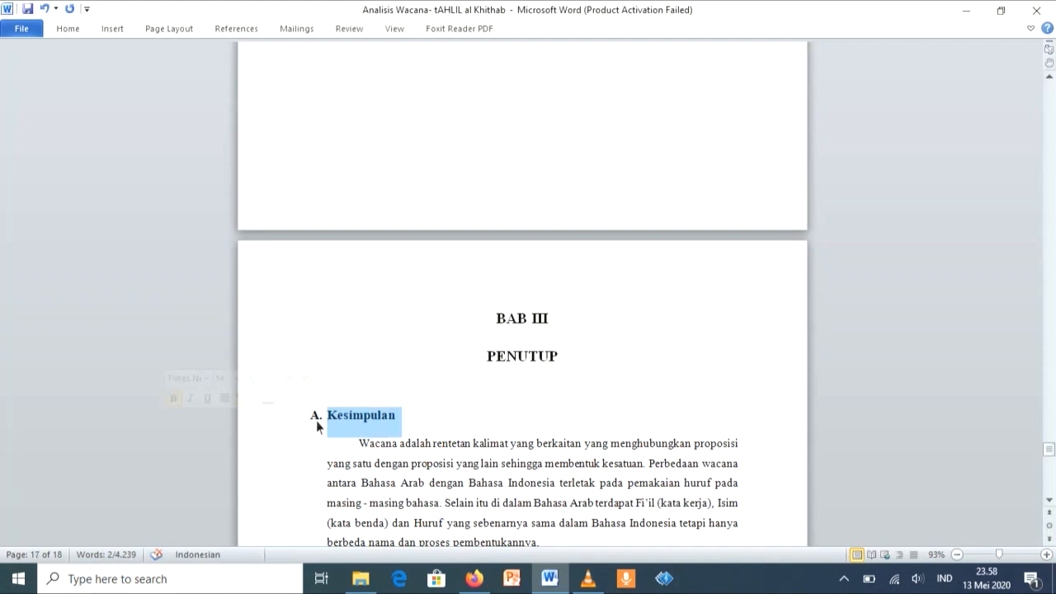
pyautogui.click(72, 30)
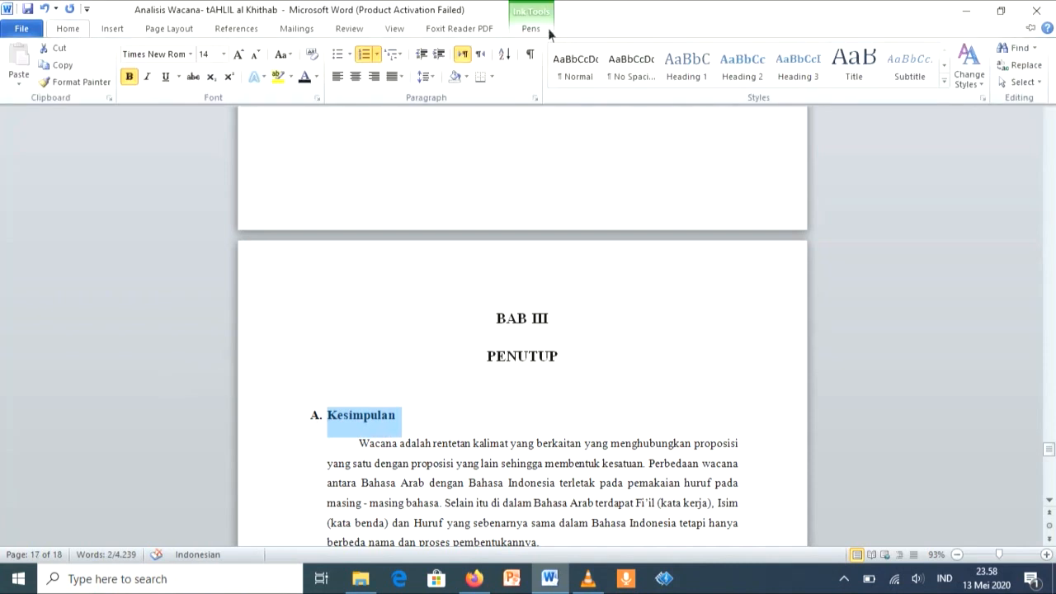
pyautogui.click(743, 64)
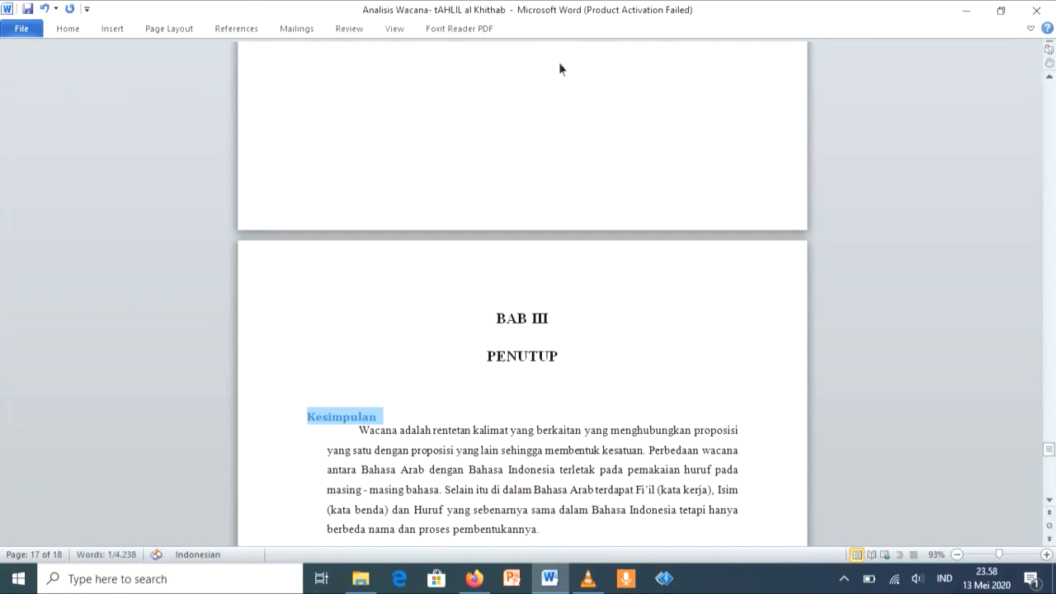
# Step: Set the Kesimpulan subheading to 12 pt Times New Roman in black
pyautogui.click(82, 28)
pyautogui.click(213, 54)
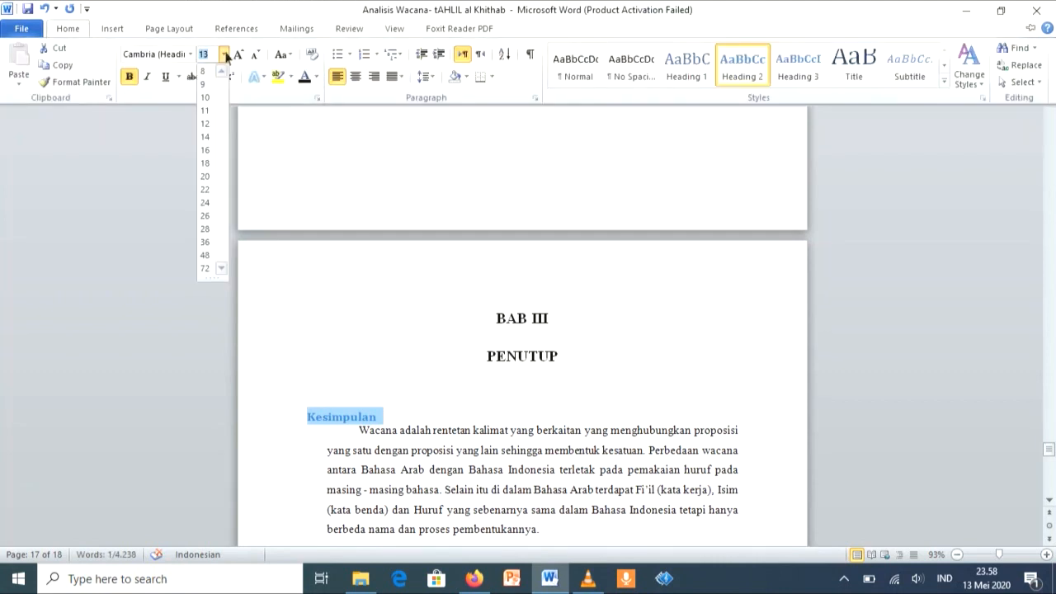
pyautogui.click(211, 132)
pyautogui.click(69, 33)
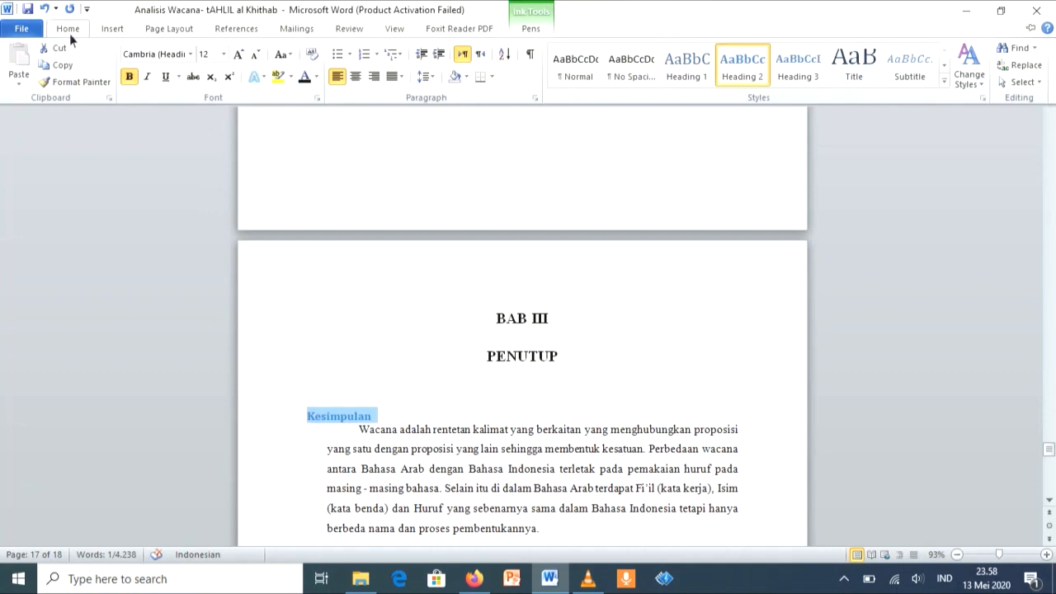
pyautogui.click(190, 54)
pyautogui.click(154, 127)
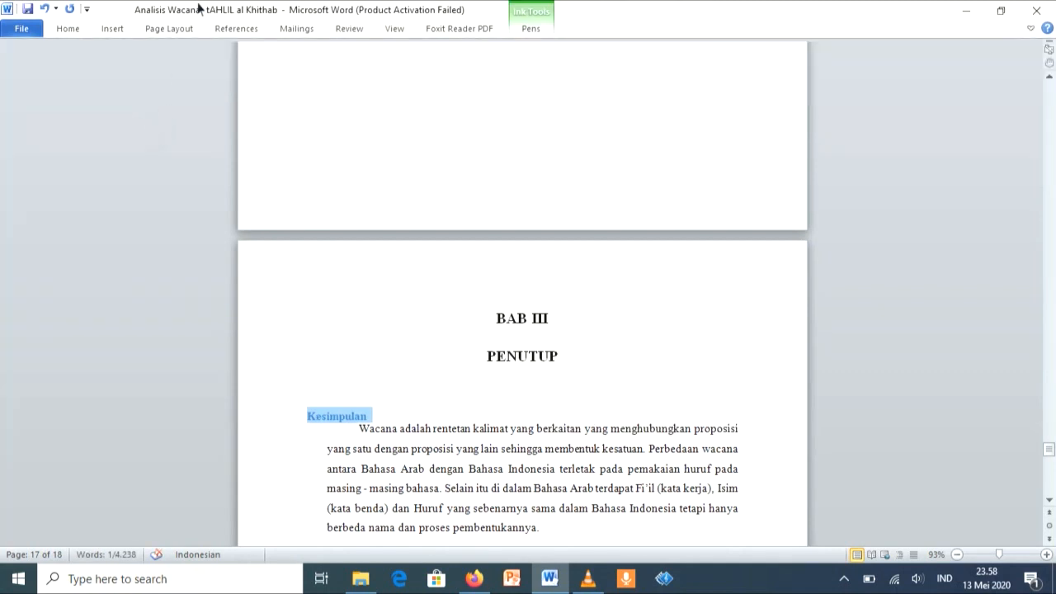
pyautogui.click(67, 29)
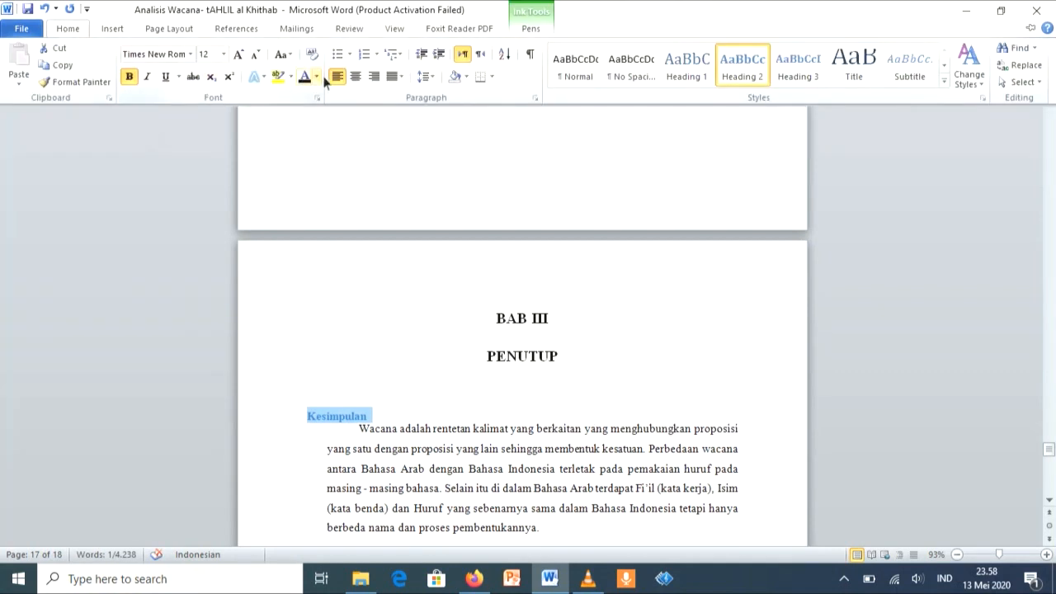
pyautogui.click(308, 78)
# Step: Apply capital-letter numbering to the Kesimpulan subheading, starting at A
pyautogui.click(70, 31)
pyautogui.click(379, 57)
pyautogui.click(182, 113)
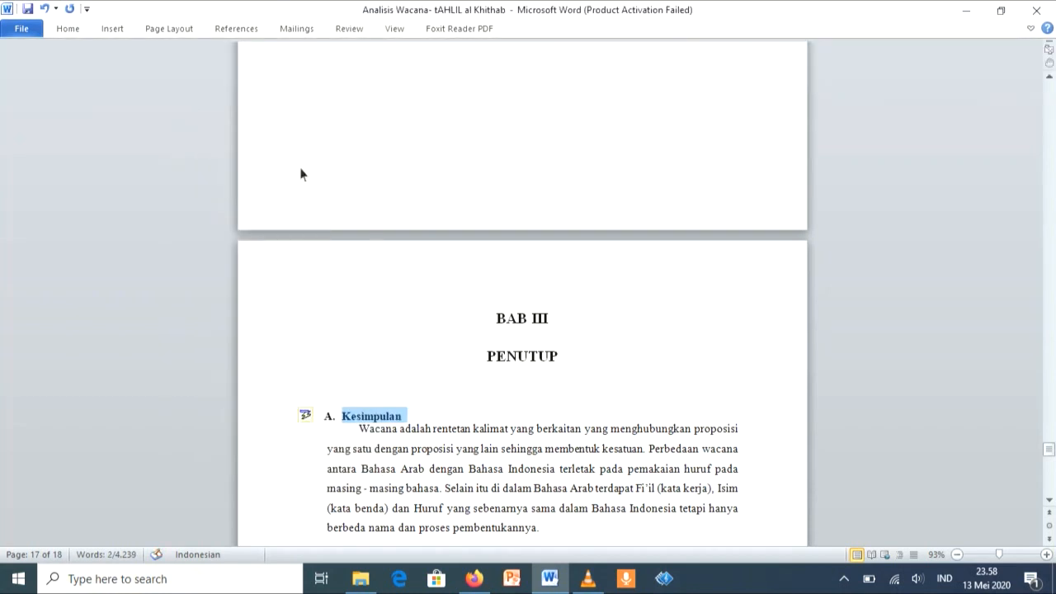
# Step: Copy the Kesimpulan formatting to the Saran subheading with Format Painter
pyautogui.scroll(-5, 567, 333)
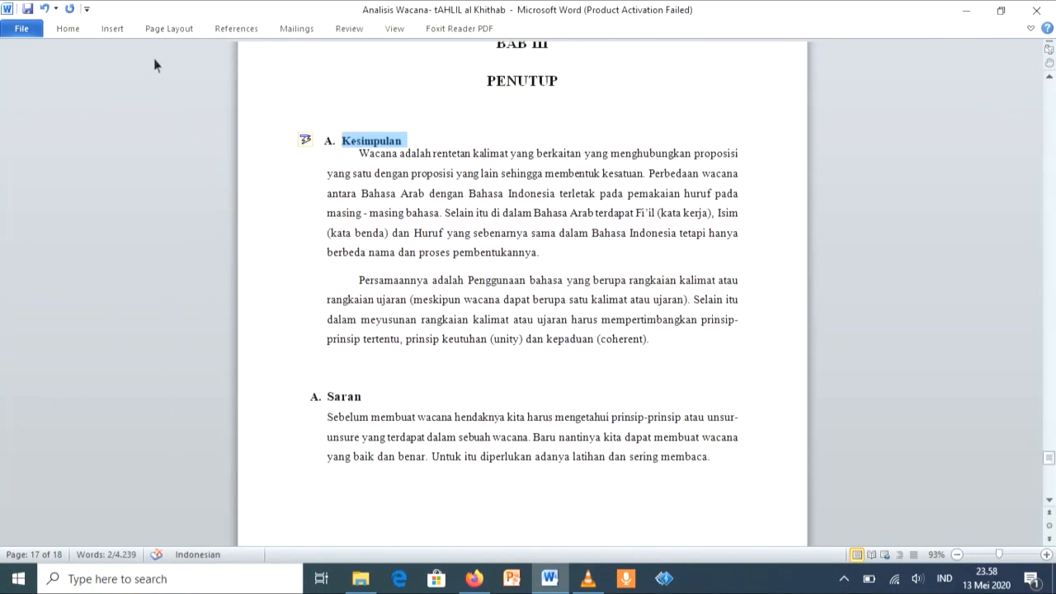
pyautogui.click(80, 27)
pyautogui.click(84, 78)
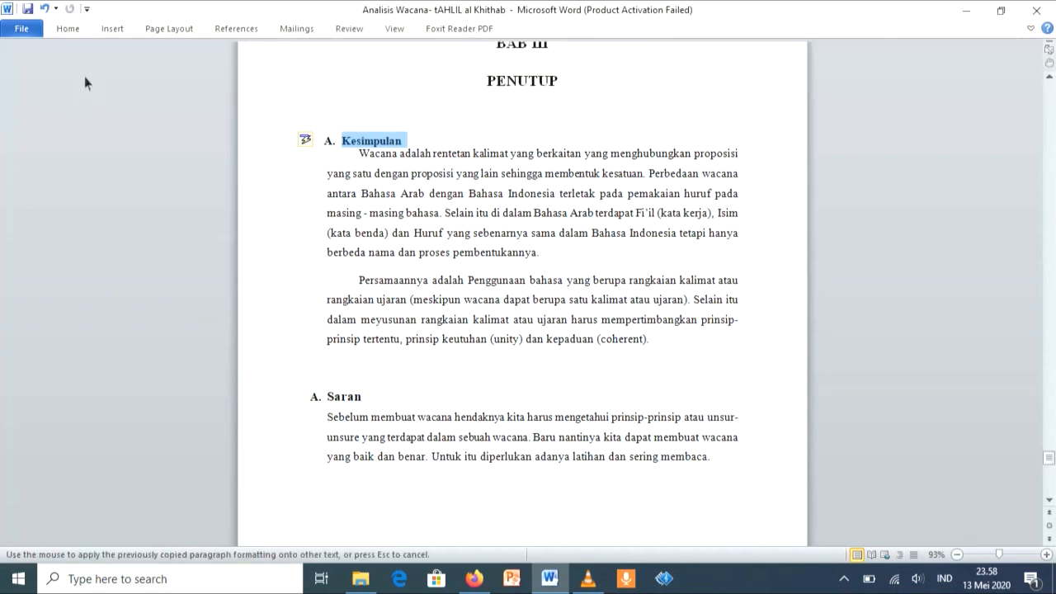
pyautogui.moveTo(363, 397); pyautogui.dragTo(331, 398)
pyautogui.scroll(-8, 331, 398)
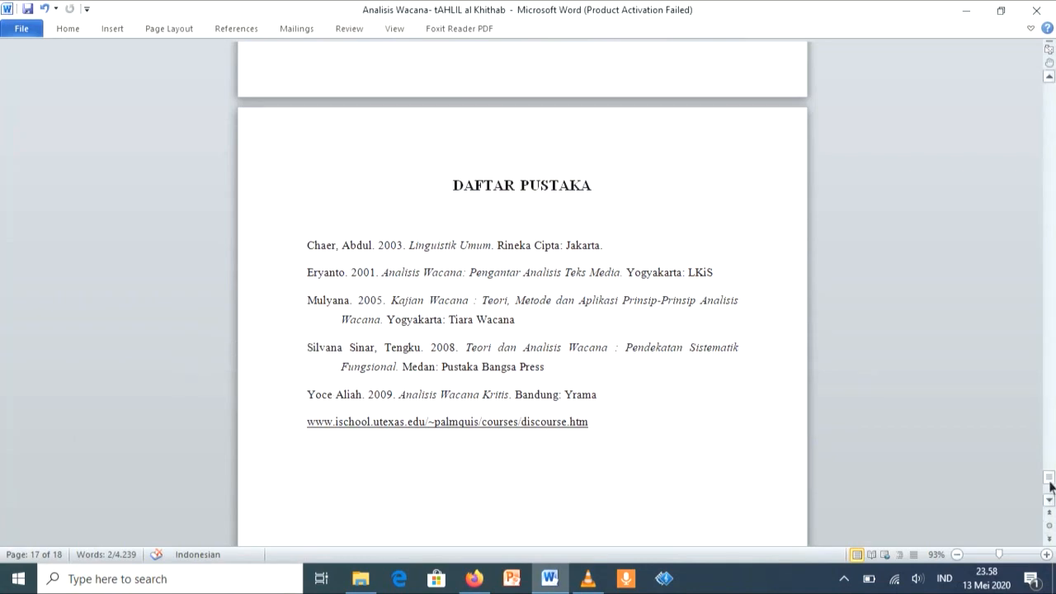
pyautogui.moveTo(1052, 481); pyautogui.dragTo(917, 429)
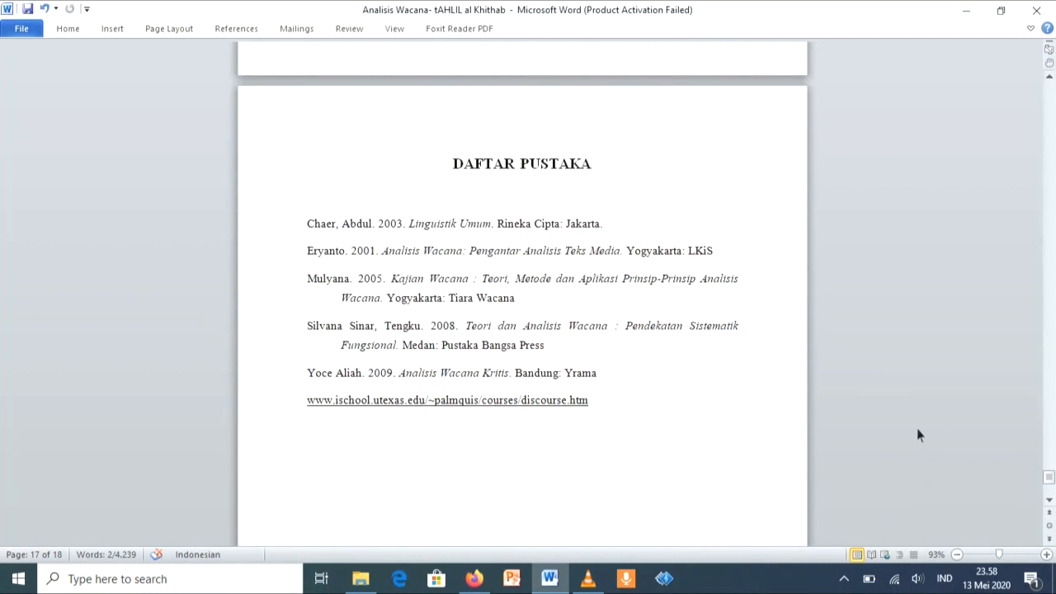
# Step: Insert a Plain Number 2 page number at the bottom of the page, starting from the KATA PENGANTAR page
pyautogui.click(708, 410)
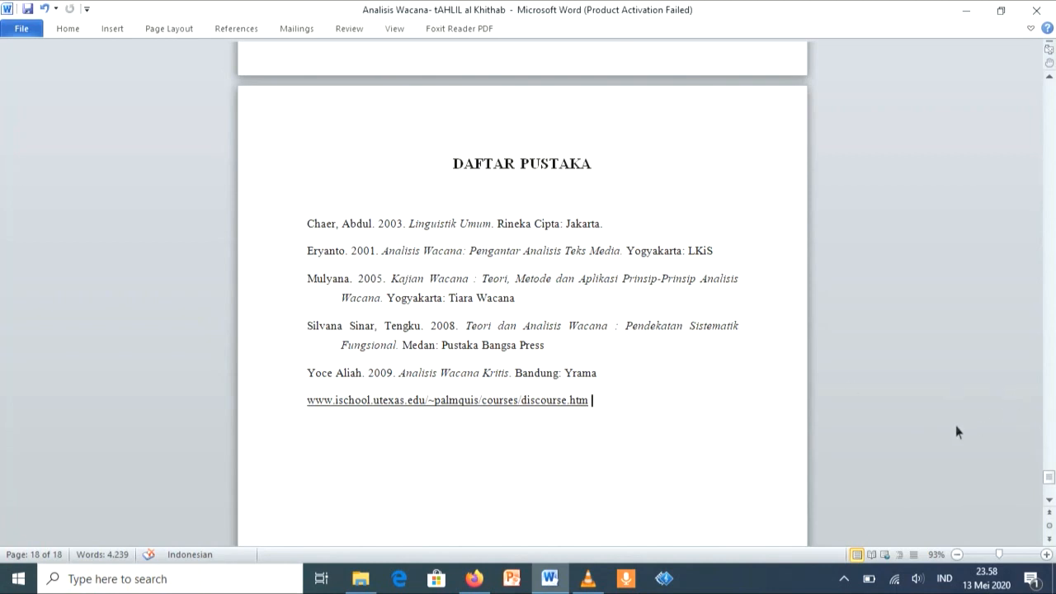
pyautogui.hotkey('ctrl', 'h')
pyautogui.click(726, 195)
pyautogui.moveTo(1053, 482); pyautogui.dragTo(1051, 89)
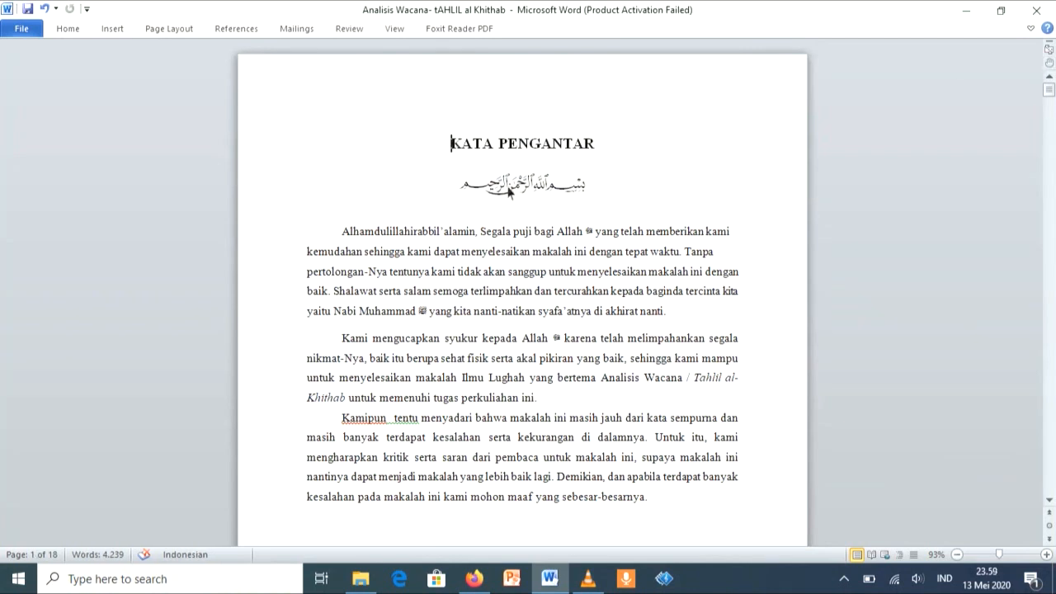
pyautogui.click(70, 29)
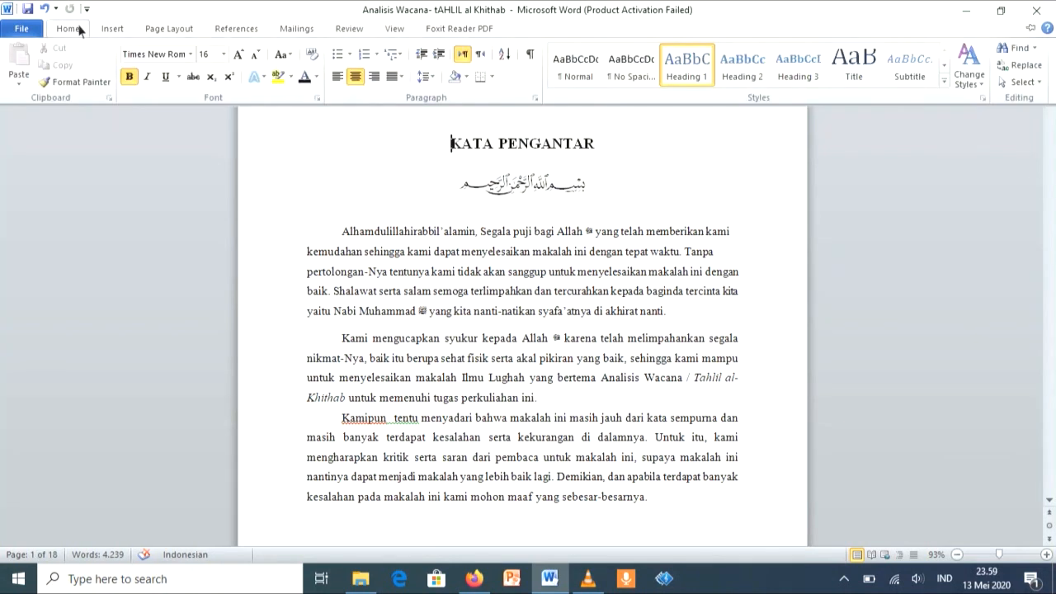
pyautogui.click(113, 30)
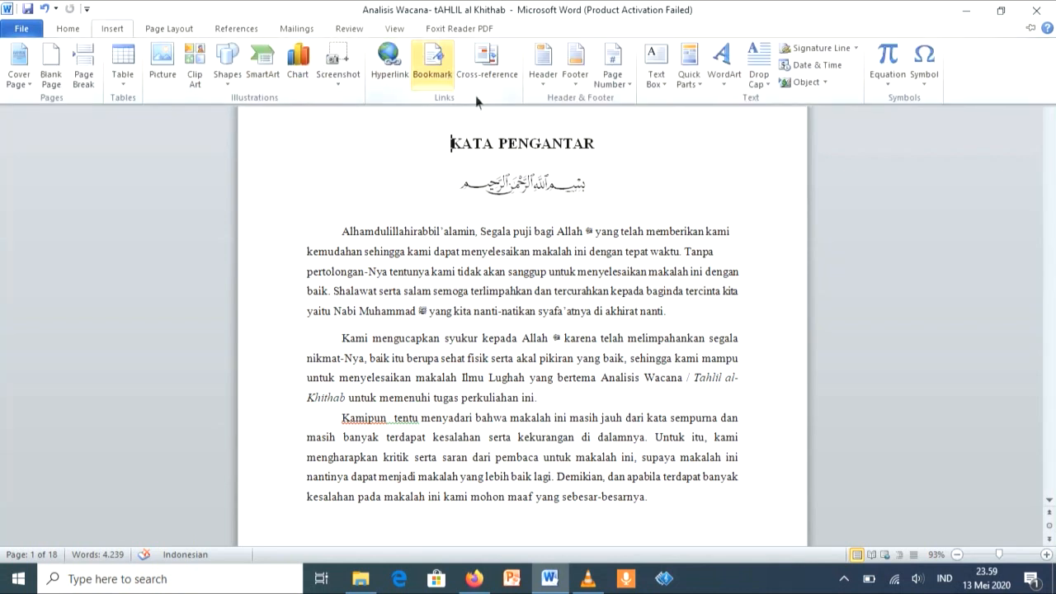
pyautogui.click(616, 81)
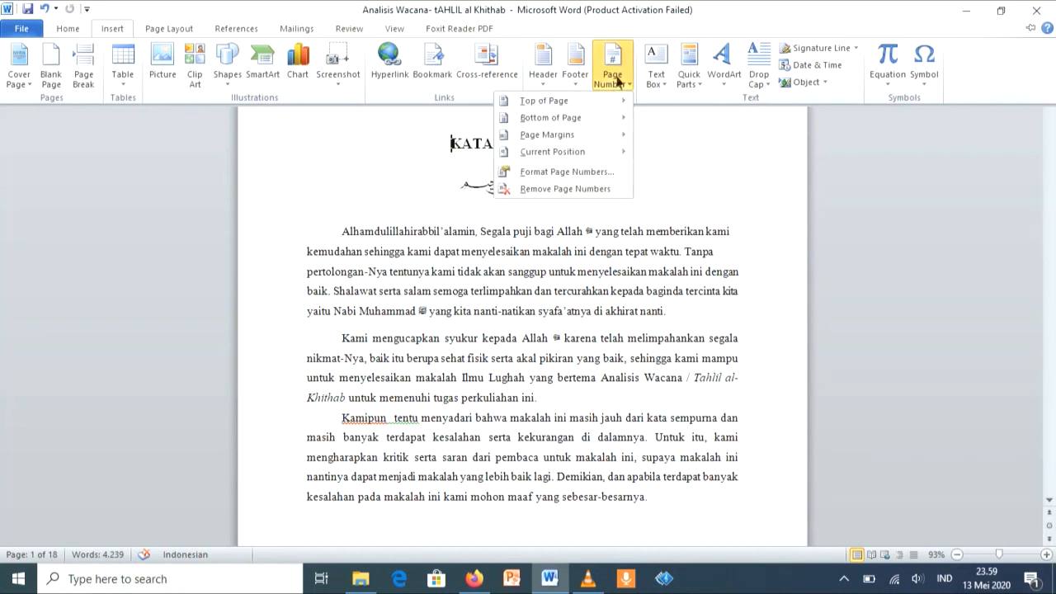
pyautogui.moveTo(553, 120)
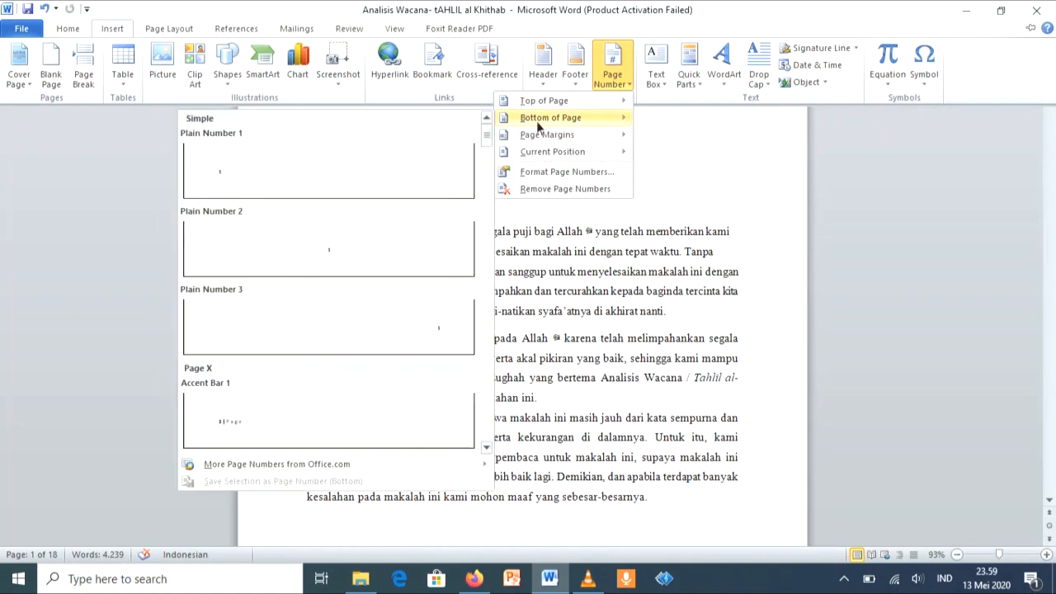
pyautogui.click(432, 245)
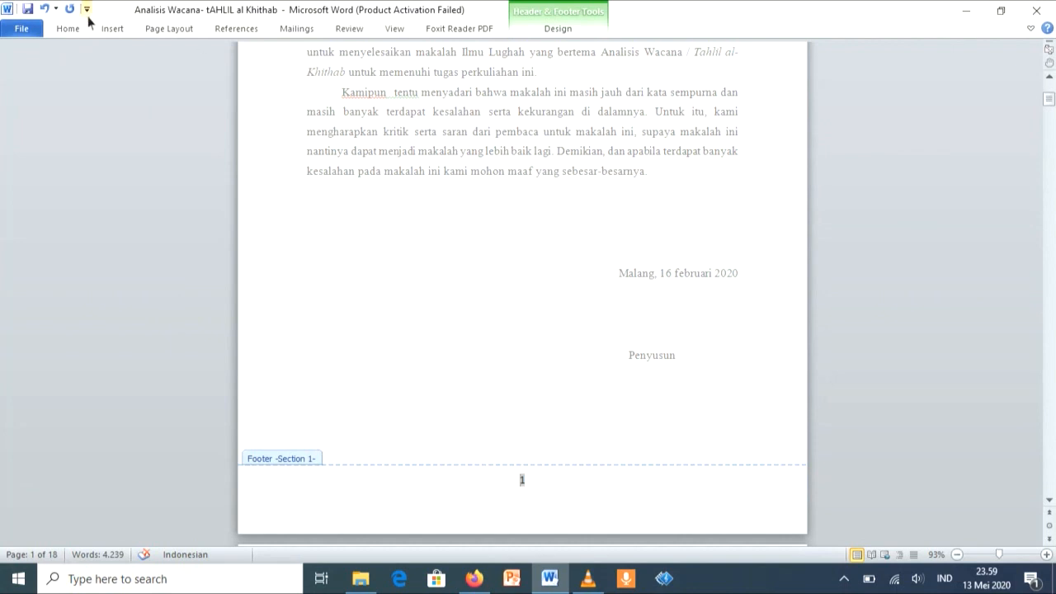
# Step: Change Section 1's page number format to lowercase Roman numerals (i, ii, iii) and exit footer editing
pyautogui.click(110, 29)
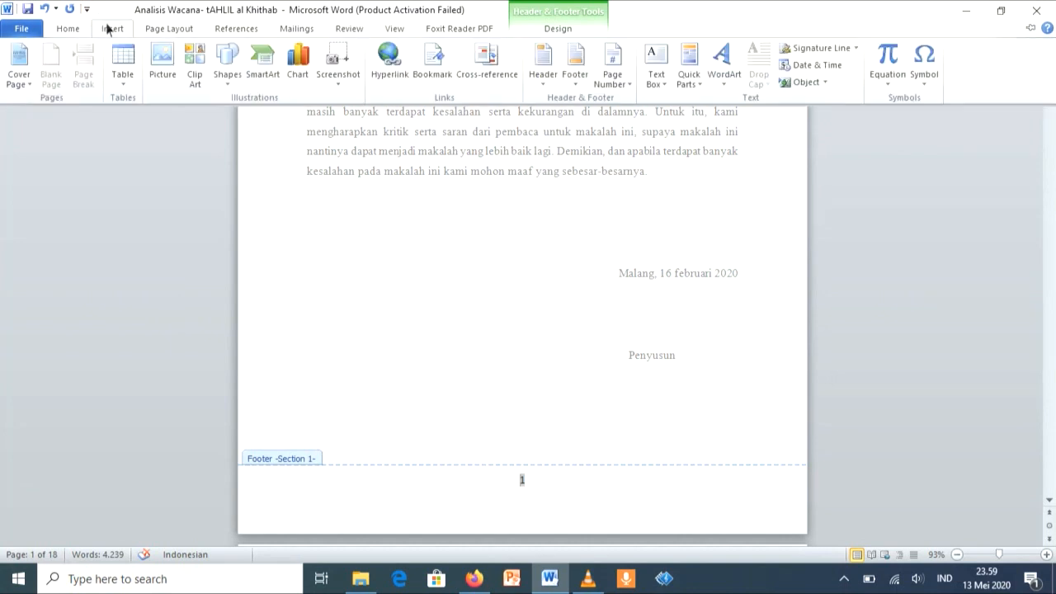
pyautogui.click(612, 80)
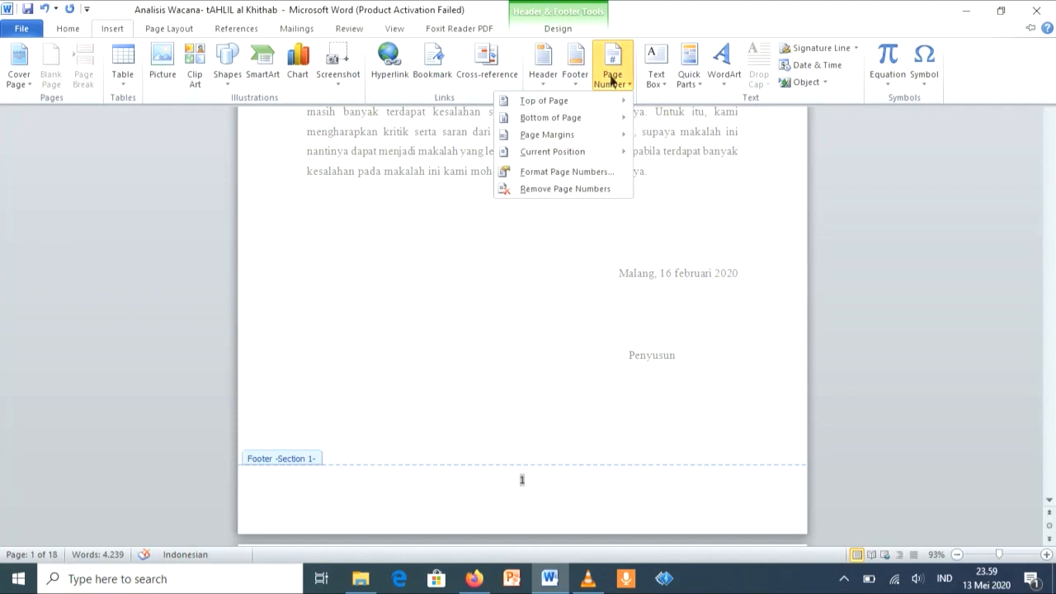
pyautogui.click(597, 172)
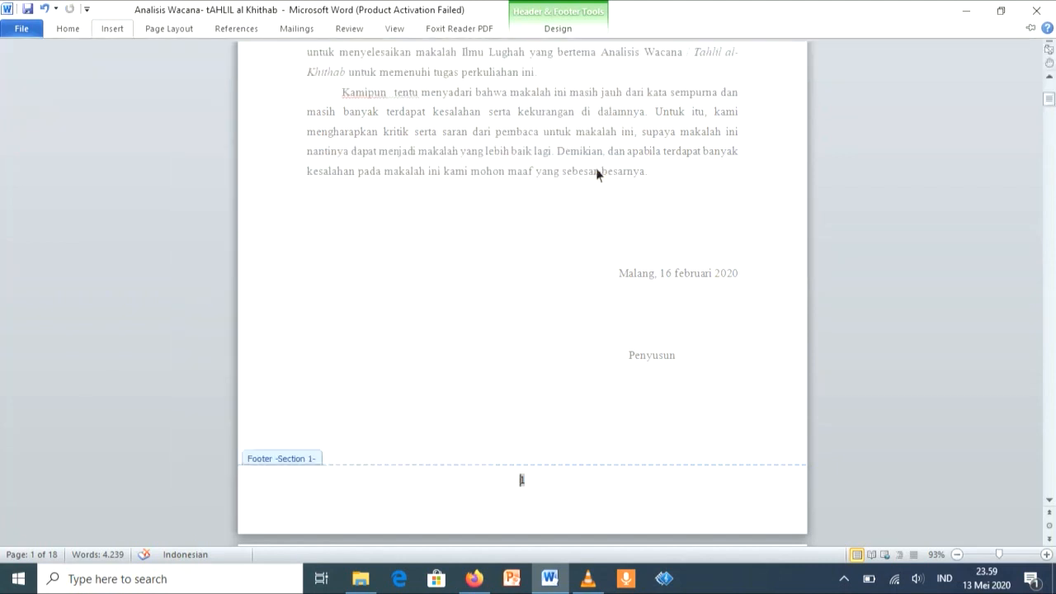
pyautogui.click(617, 199)
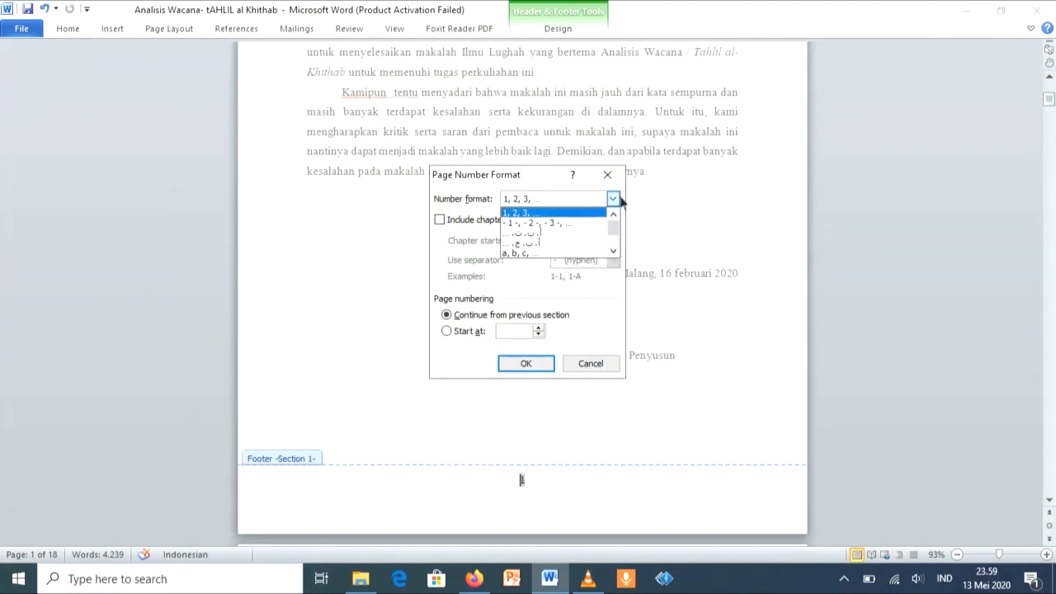
pyautogui.moveTo(618, 232); pyautogui.dragTo(614, 239)
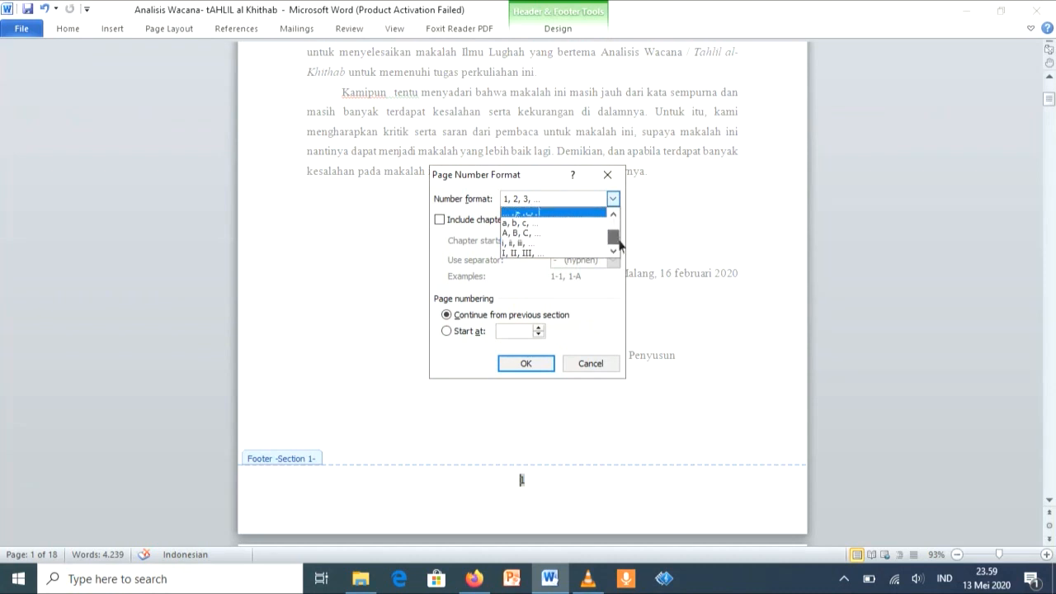
pyautogui.click(575, 244)
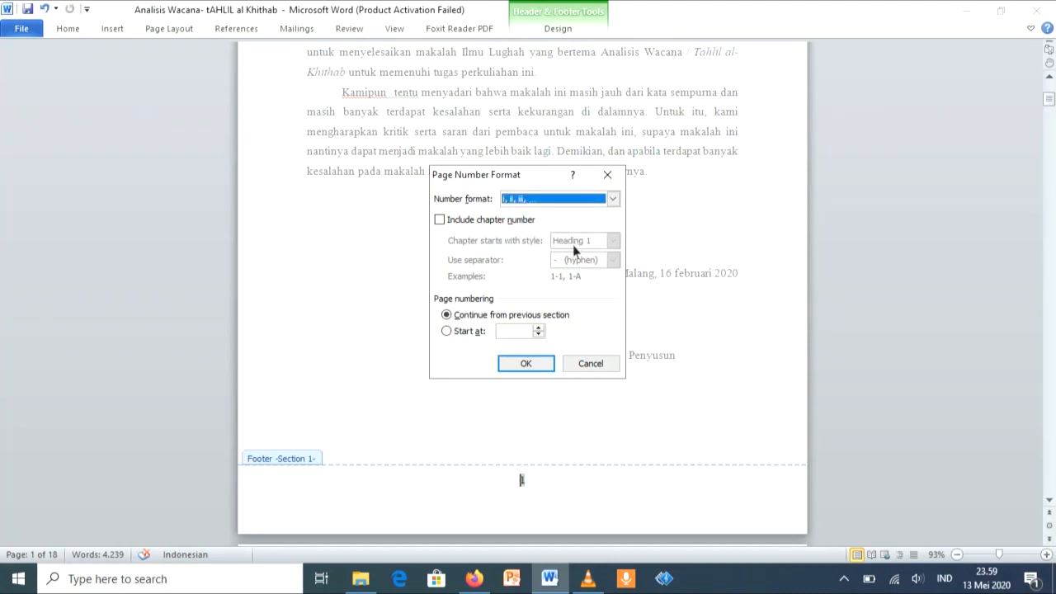
pyautogui.click(525, 364)
pyautogui.scroll(-5, 552, 417)
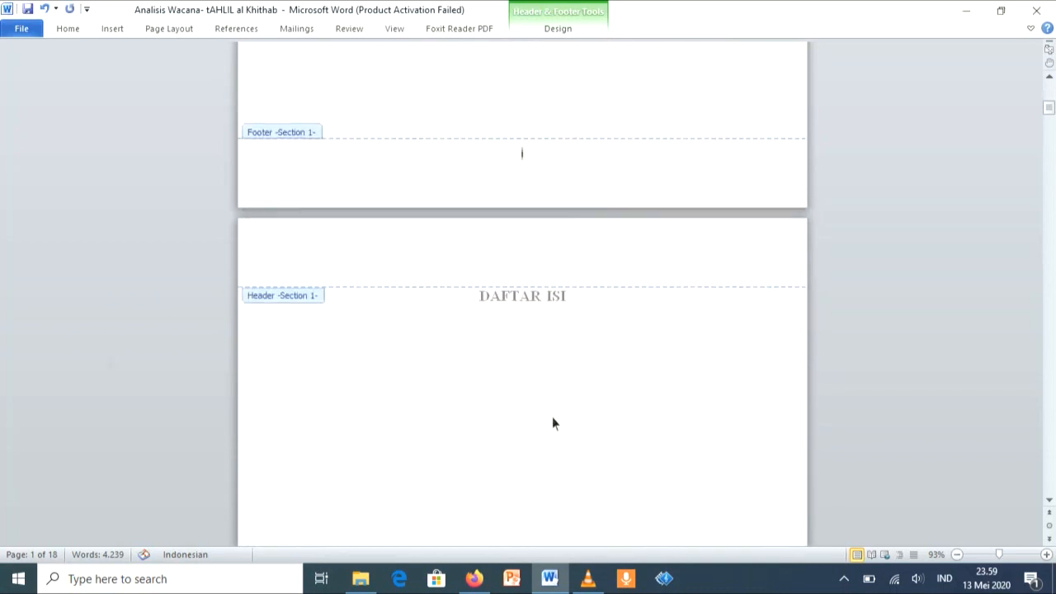
pyautogui.scroll(-10, 552, 417)
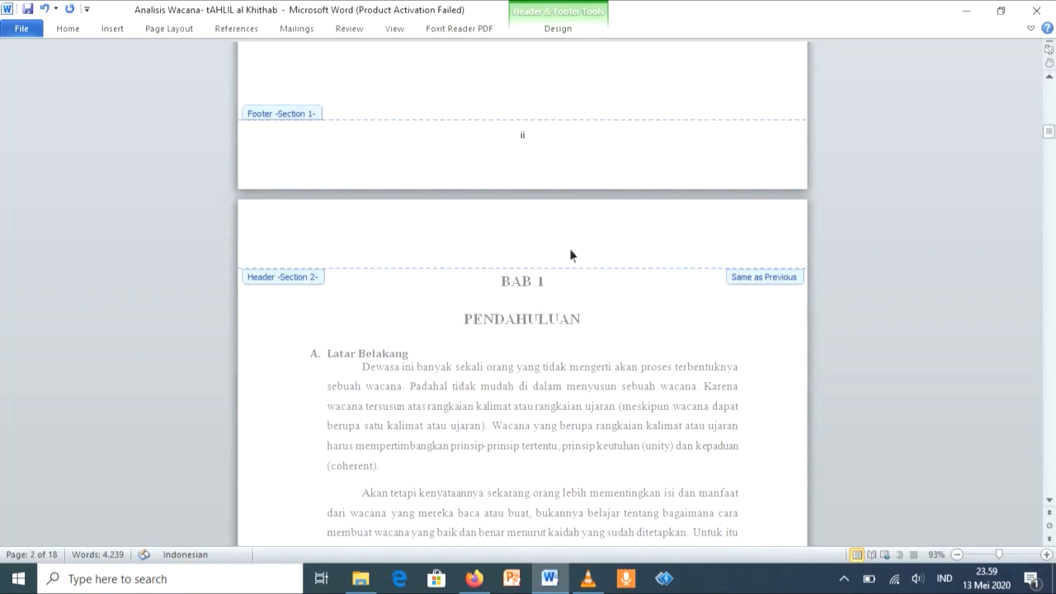
pyautogui.doubleClick(563, 311)
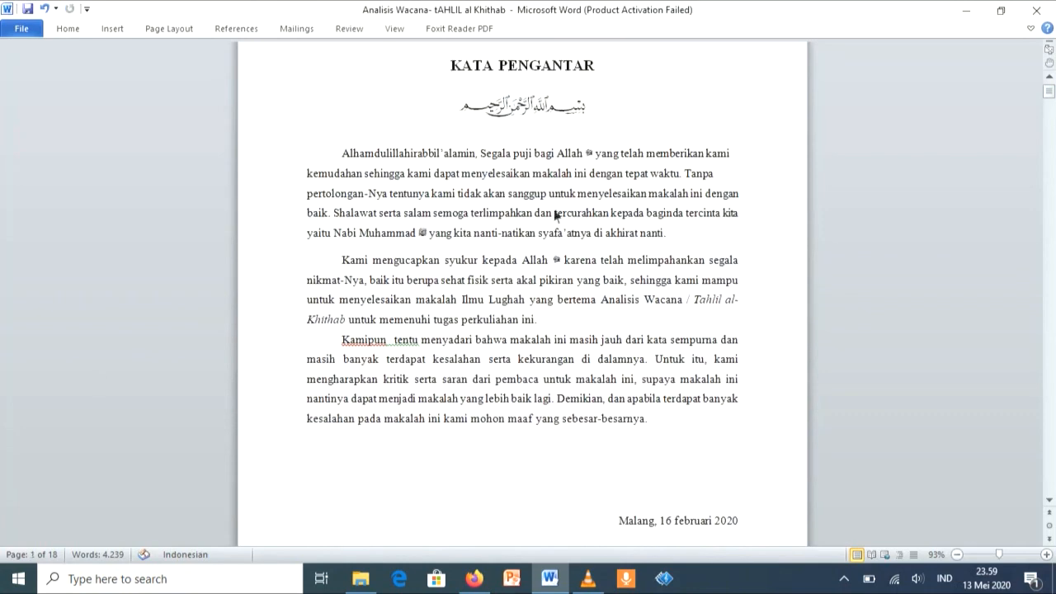
# Step: Check the footer page numbers from KATA PENGANTAR and DAFTAR ISI through the BAB 1 page
pyautogui.scroll(-8, 554, 215)
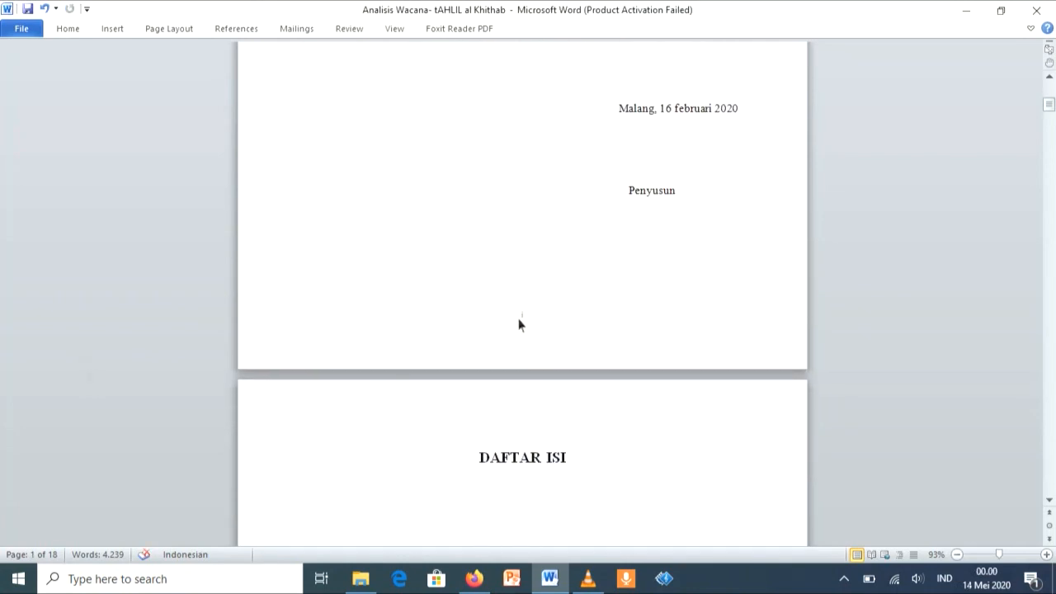
pyautogui.scroll(-15, 519, 324)
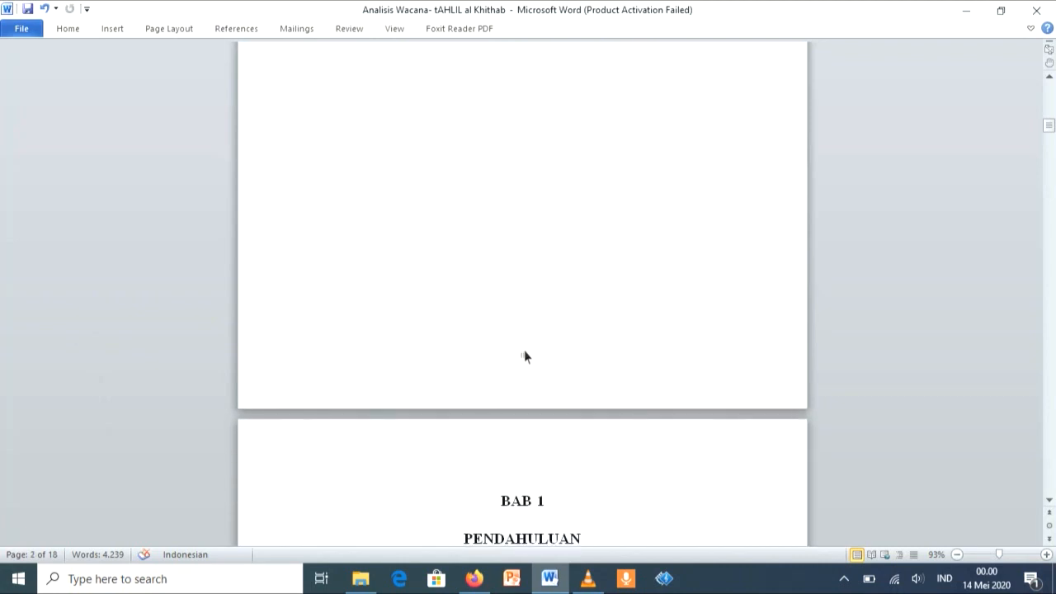
pyautogui.scroll(-12, 524, 357)
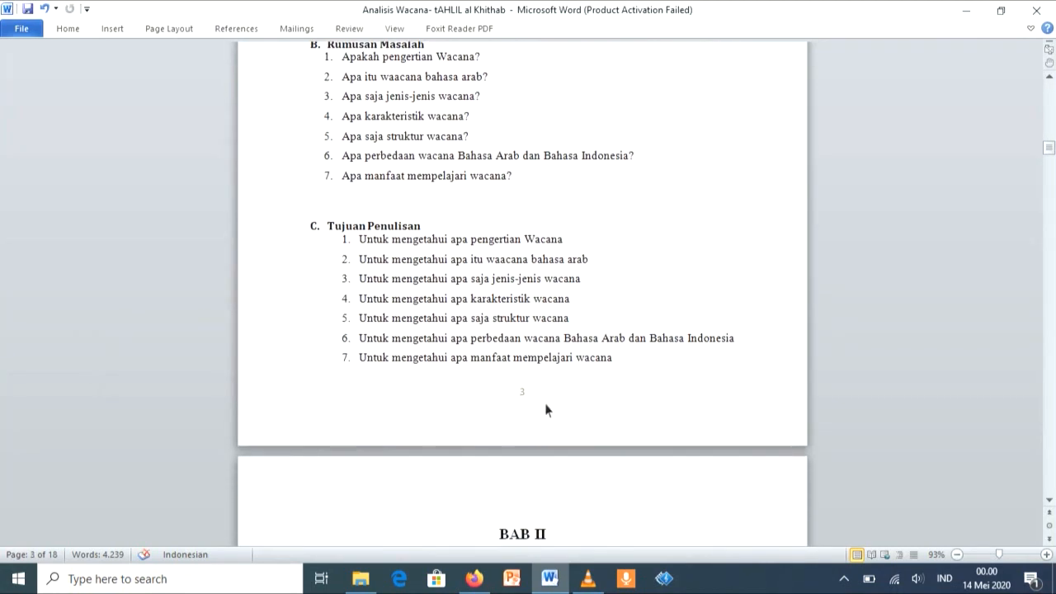
pyautogui.scroll(1, 514, 410)
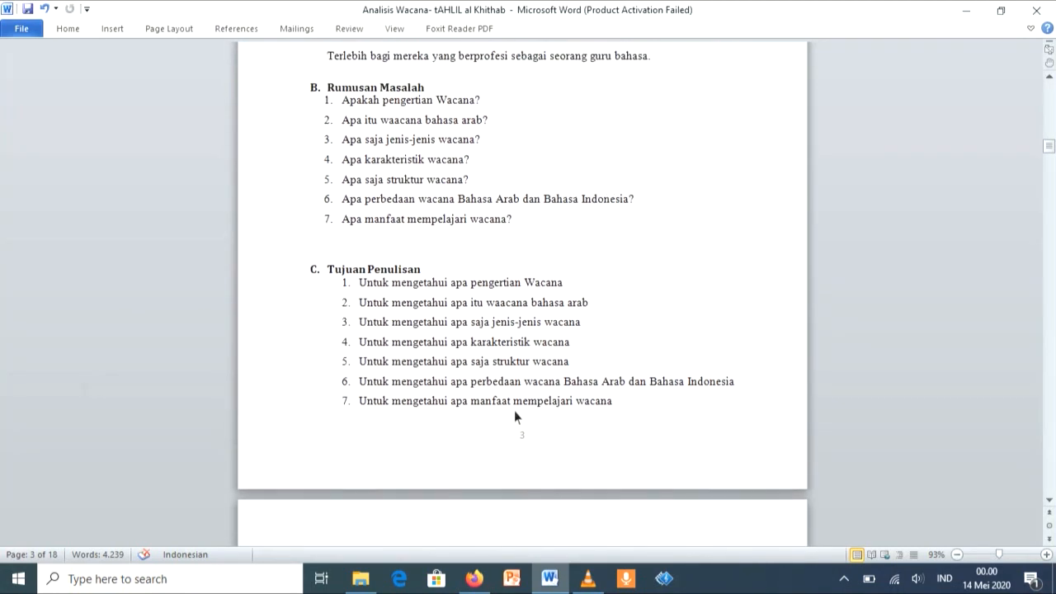
pyautogui.scroll(-1, 514, 410)
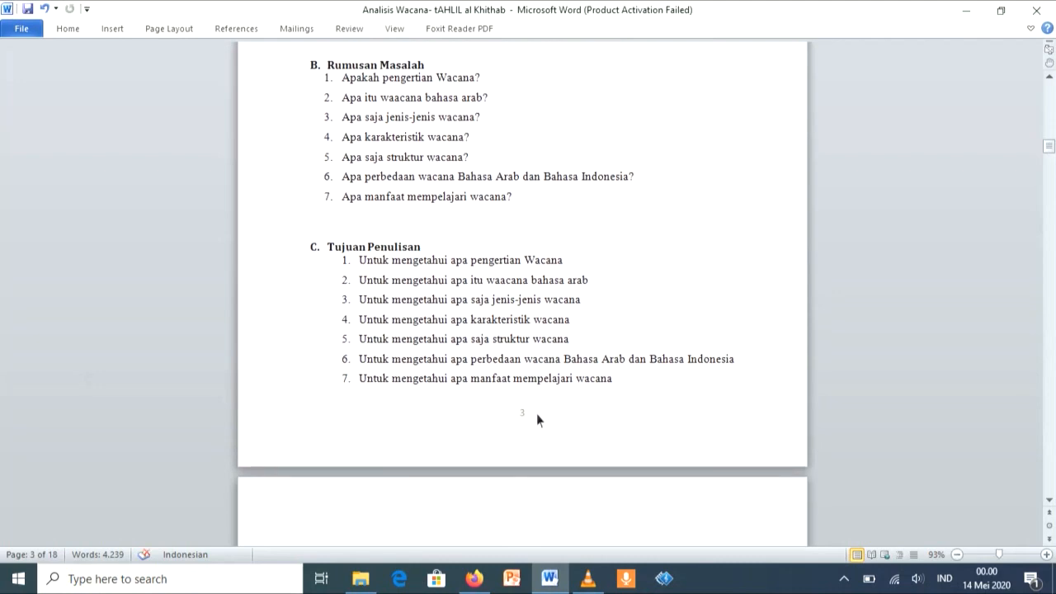
pyautogui.scroll(3, 565, 78)
pyautogui.scroll(-2, 566, 78)
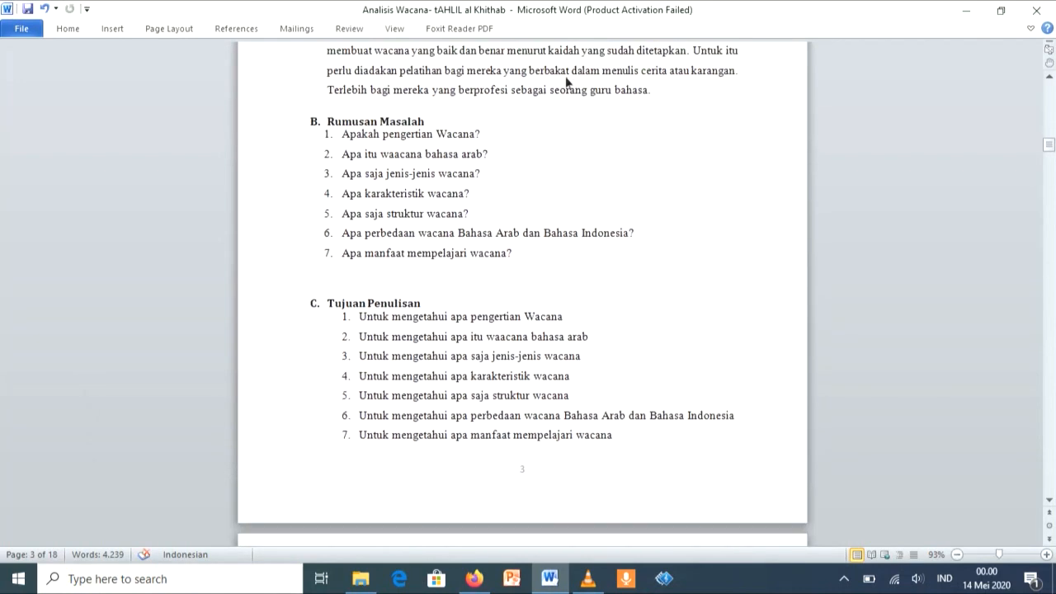
pyautogui.scroll(-9, 551, 144)
pyautogui.scroll(2, 551, 143)
pyautogui.scroll(-1, 536, 157)
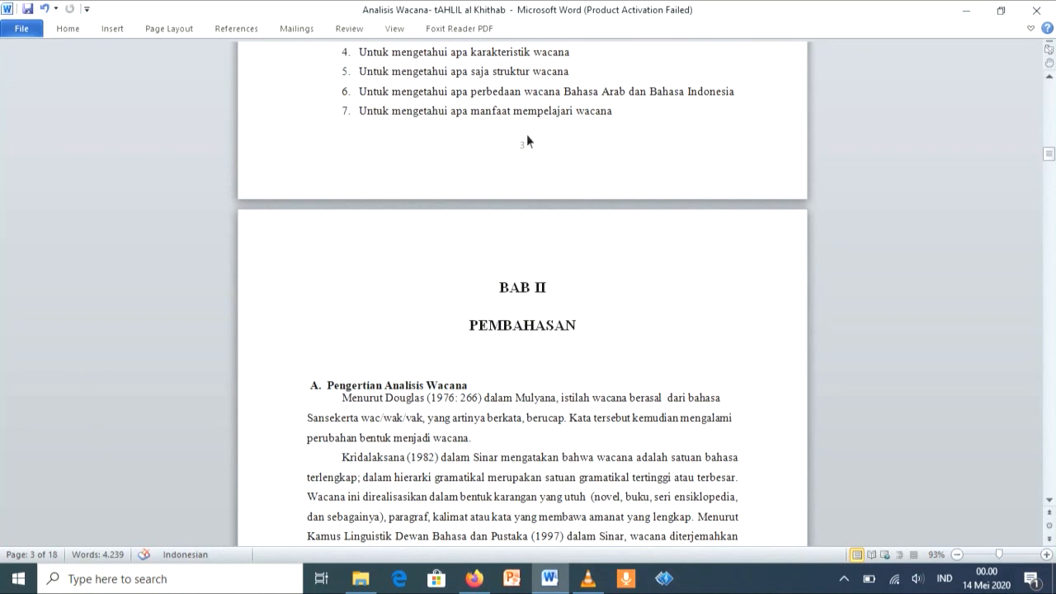
# Step: Restart the page numbering at 1 for the section that begins with BAB 1
pyautogui.click(68, 28)
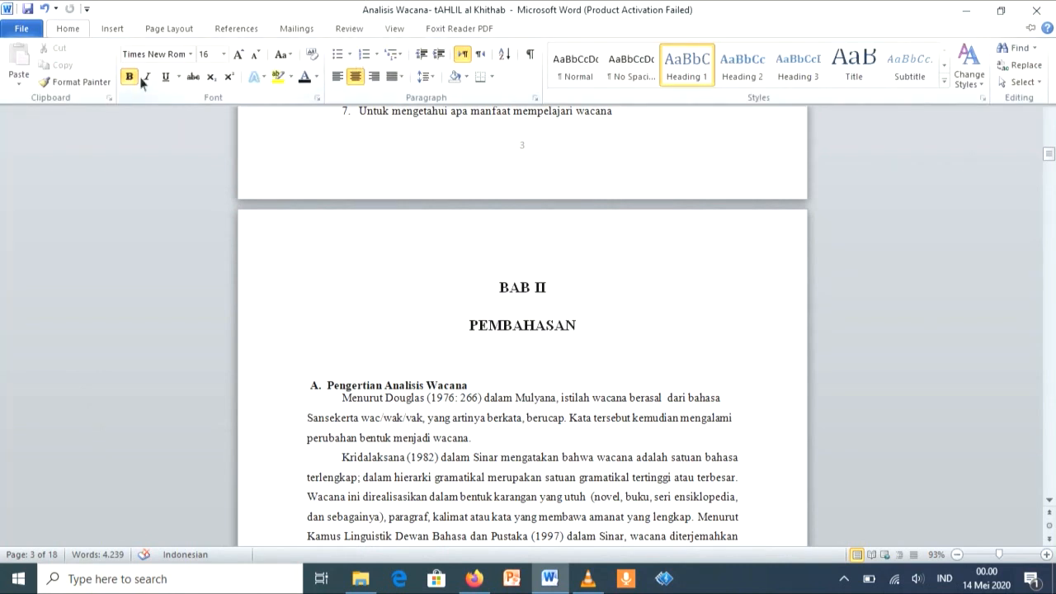
pyautogui.click(113, 25)
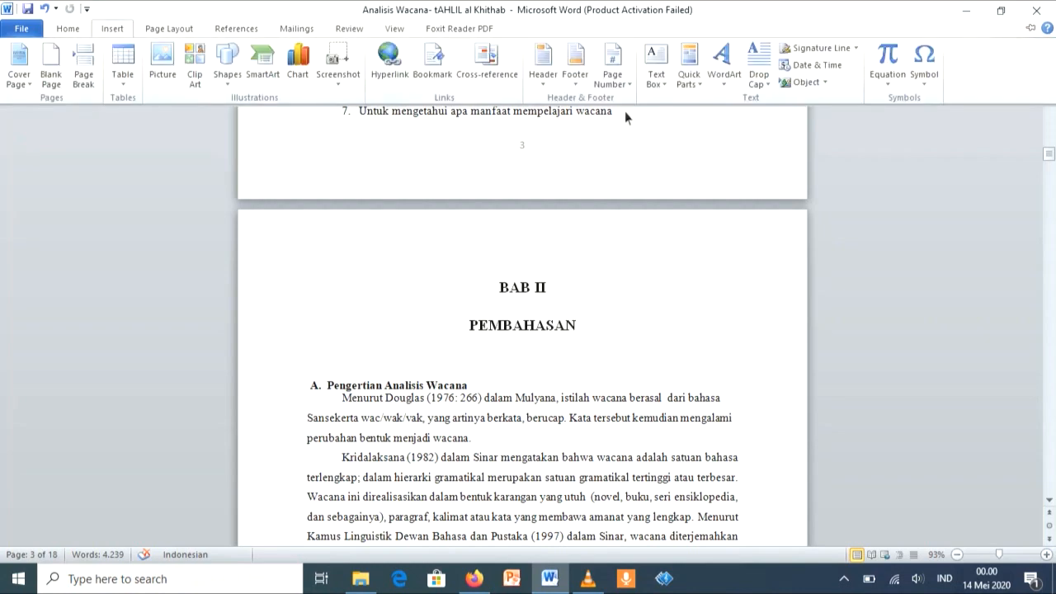
pyautogui.click(631, 82)
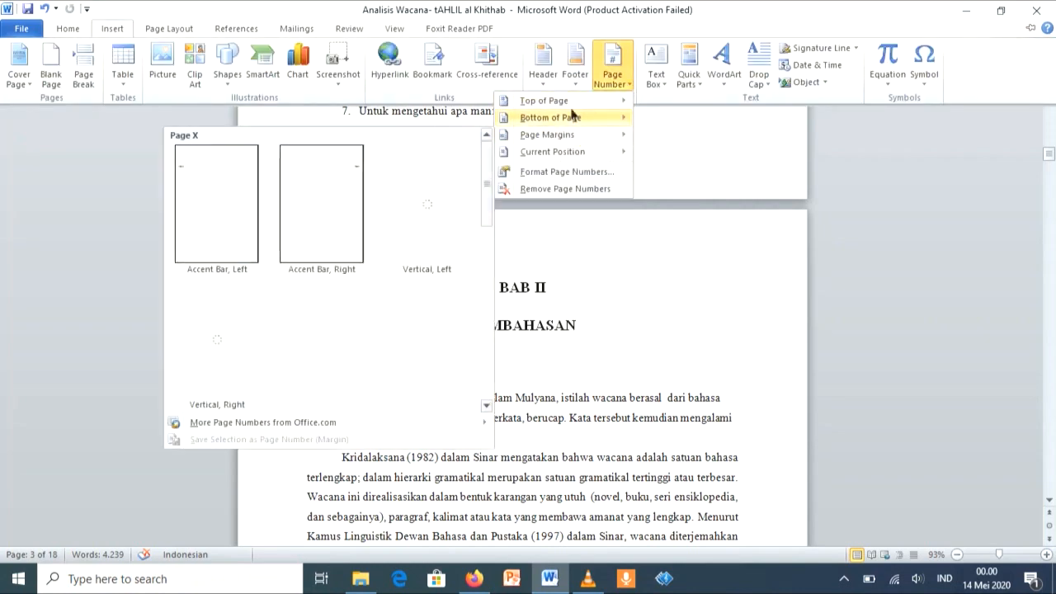
pyautogui.moveTo(570, 106)
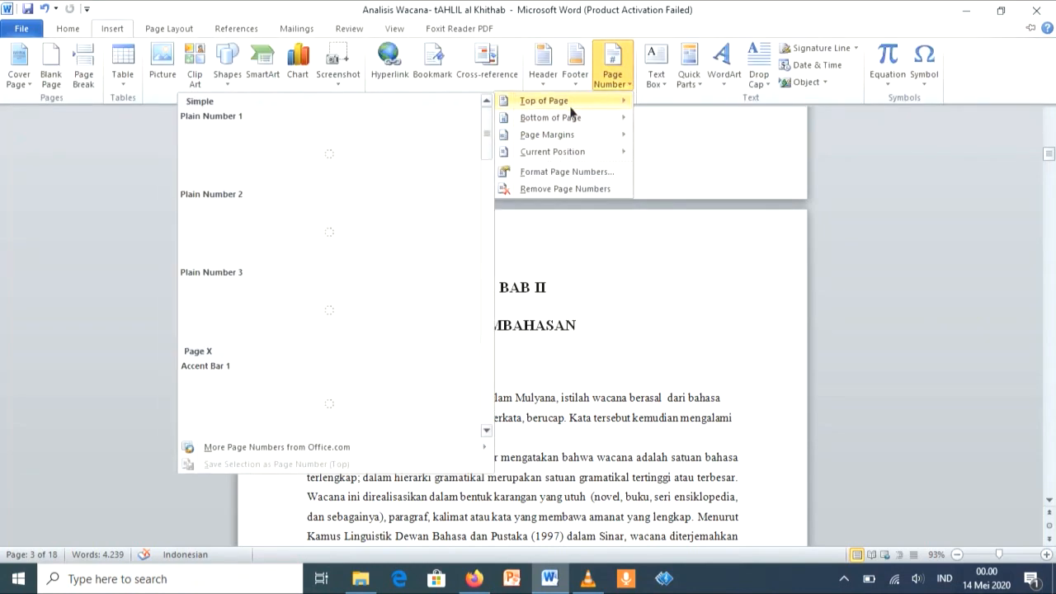
pyautogui.click(578, 172)
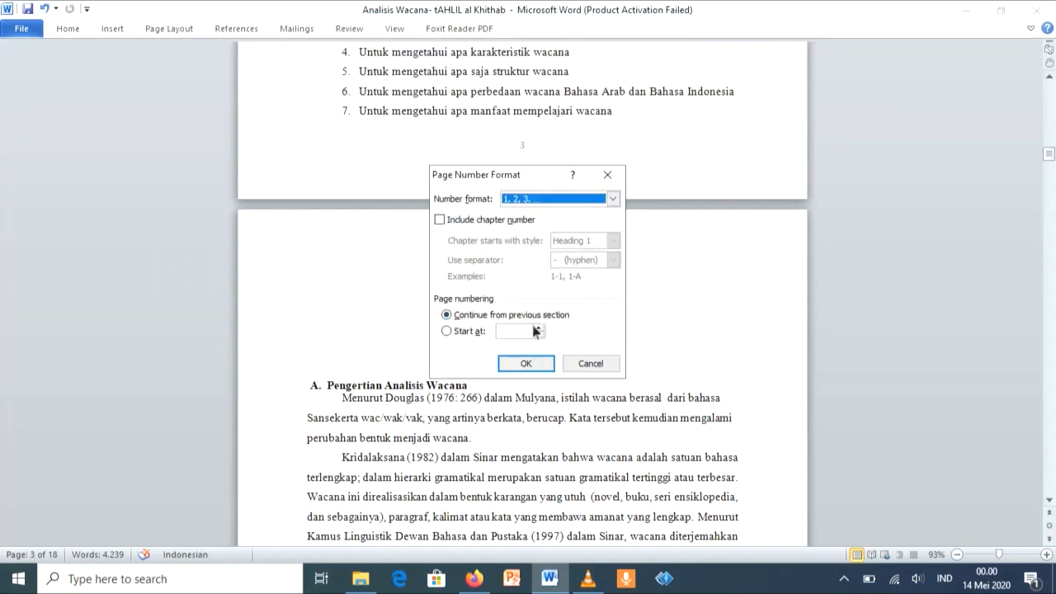
pyautogui.click(447, 331)
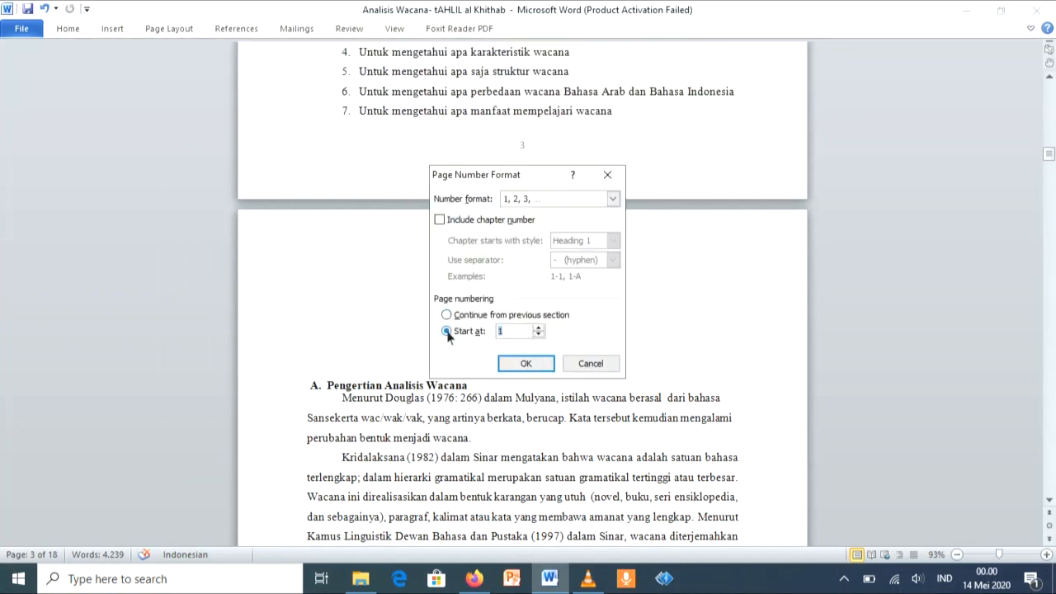
pyautogui.click(526, 364)
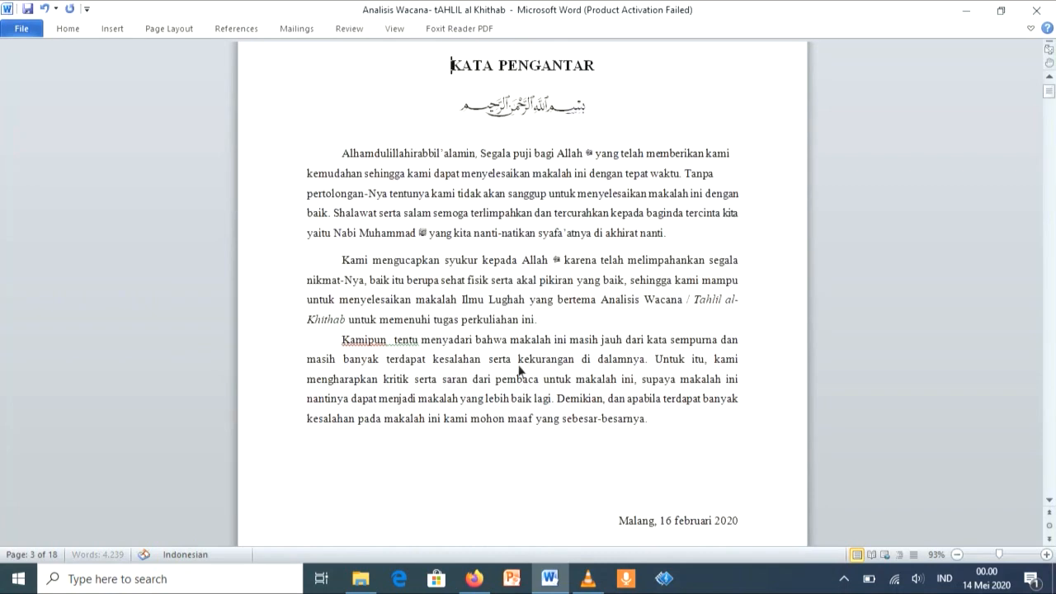
# Step: Review the restarted page numbers on the BAB 1 page and the following BAB II pages
pyautogui.scroll(-5, 520, 371)
pyautogui.scroll(-15, 519, 371)
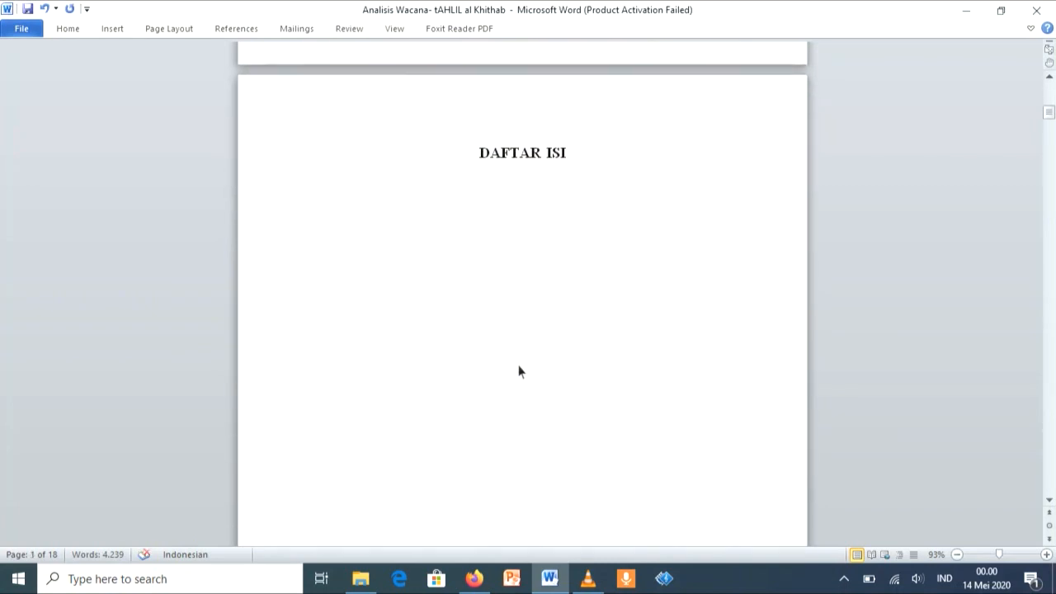
pyautogui.scroll(-10, 519, 371)
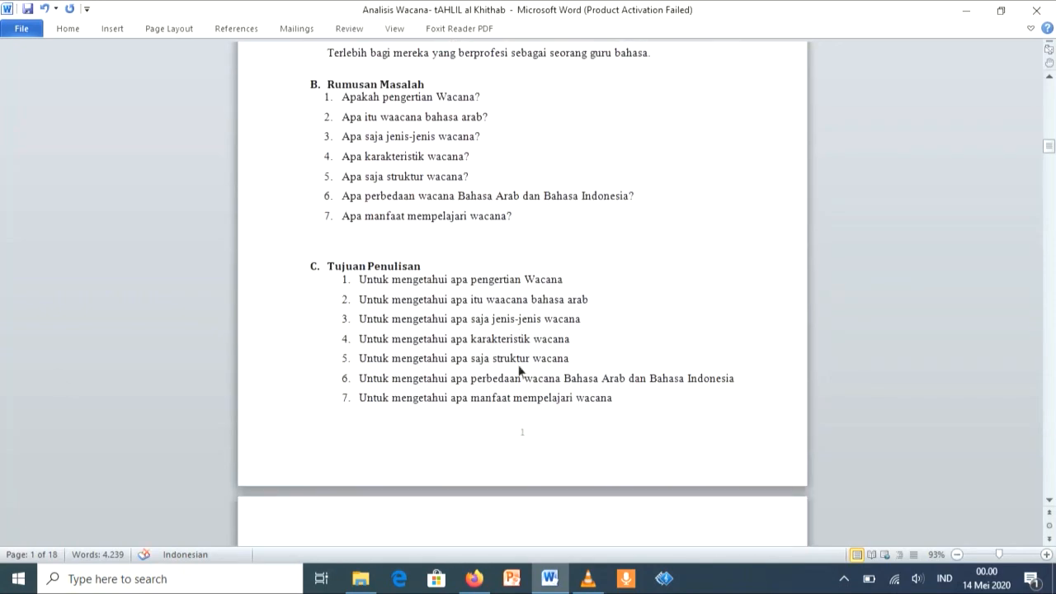
pyautogui.scroll(-12, 526, 283)
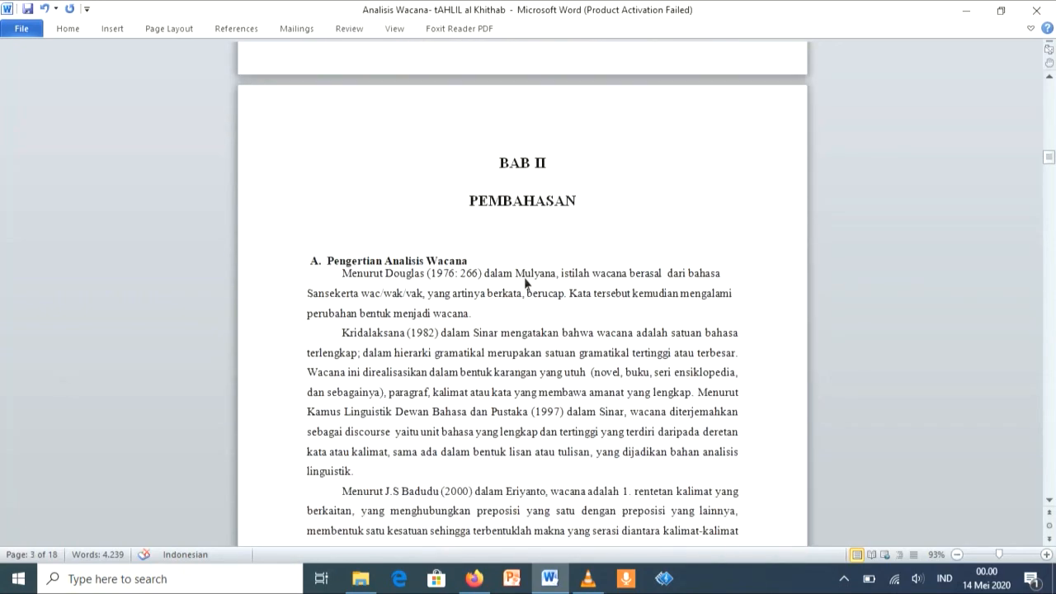
pyautogui.scroll(-15, 600, 206)
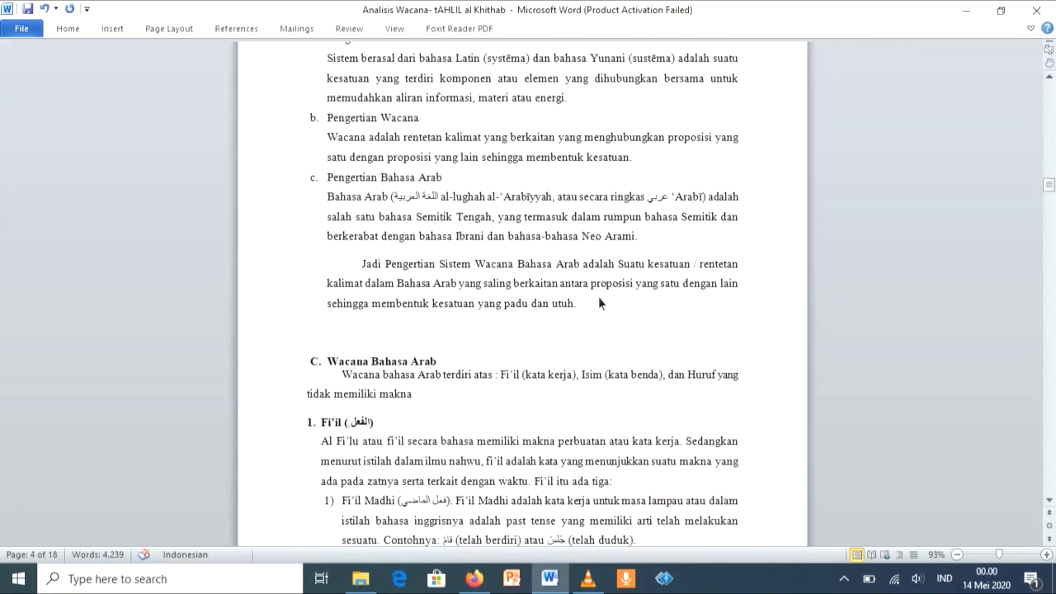
pyautogui.scroll(15, 613, 305)
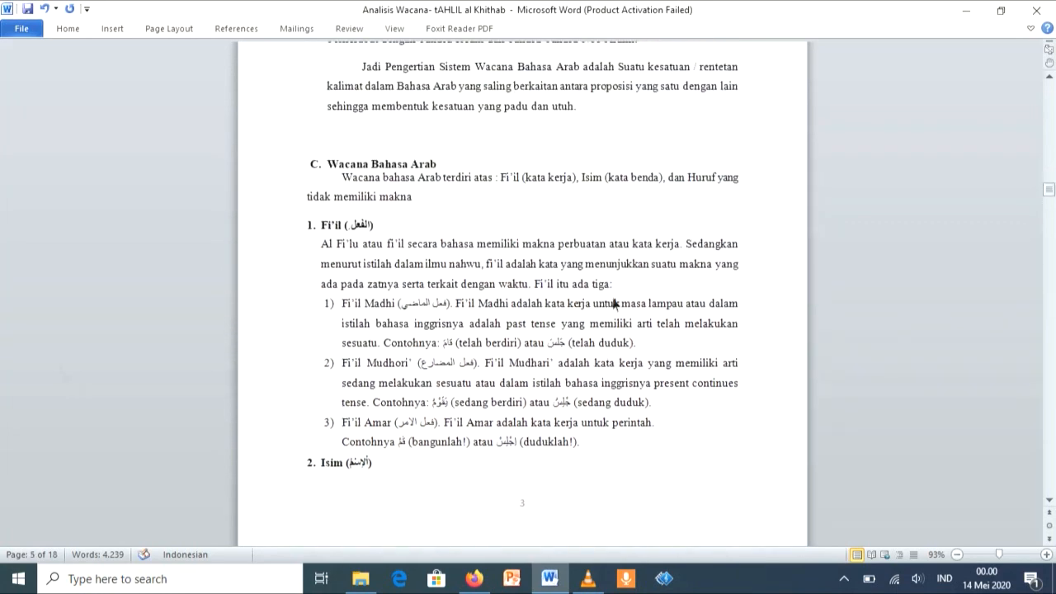
# Step: Set the line spacing to 1.5 for all text from the BAB II heading through the Saran section
pyautogui.scroll(-1, 613, 305)
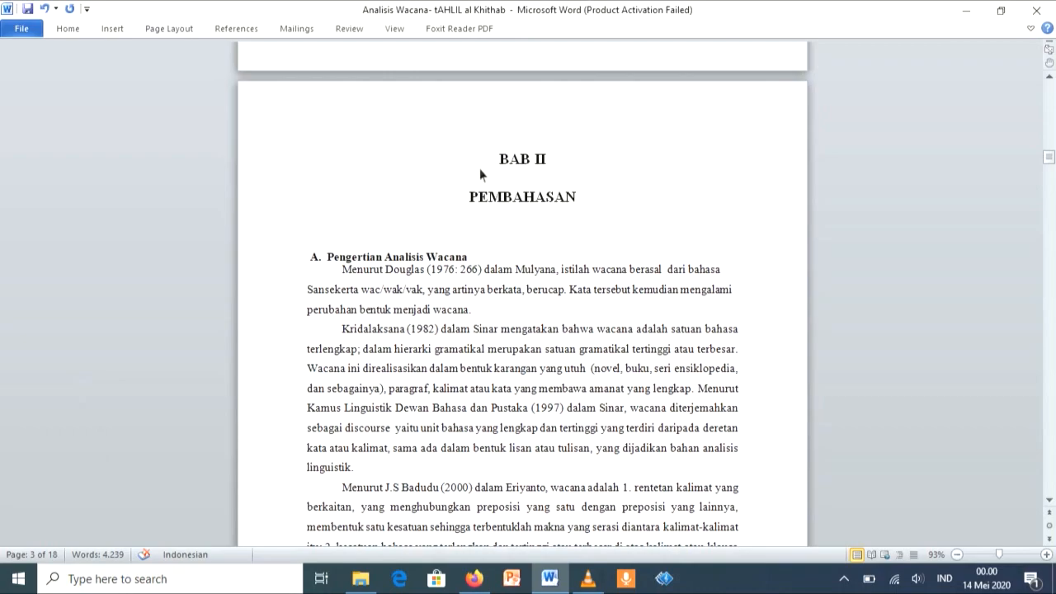
pyautogui.moveTo(503, 162); pyautogui.dragTo(730, 545)
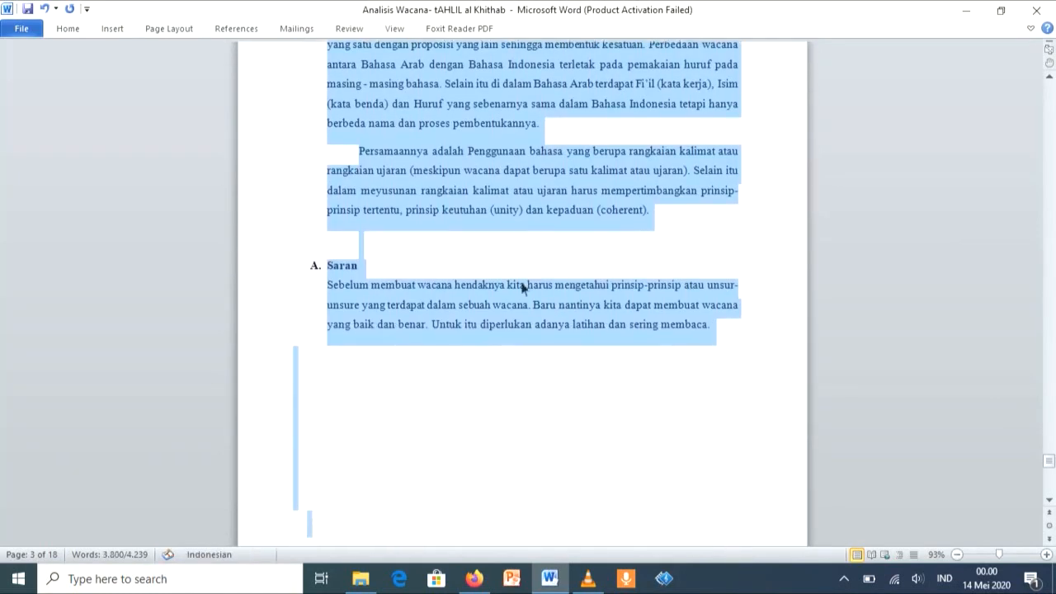
pyautogui.click(69, 28)
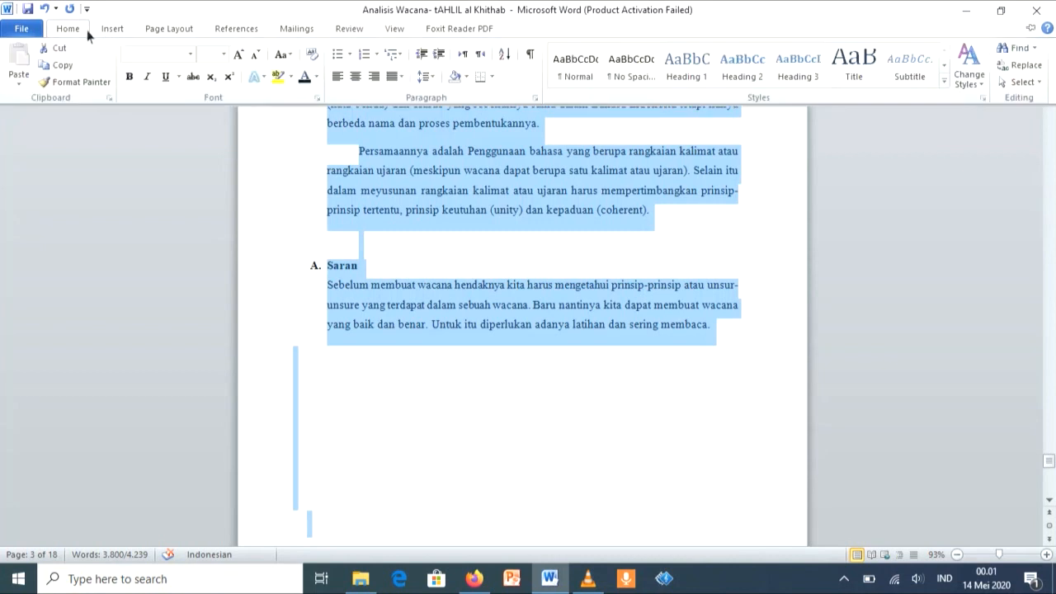
pyautogui.click(426, 76)
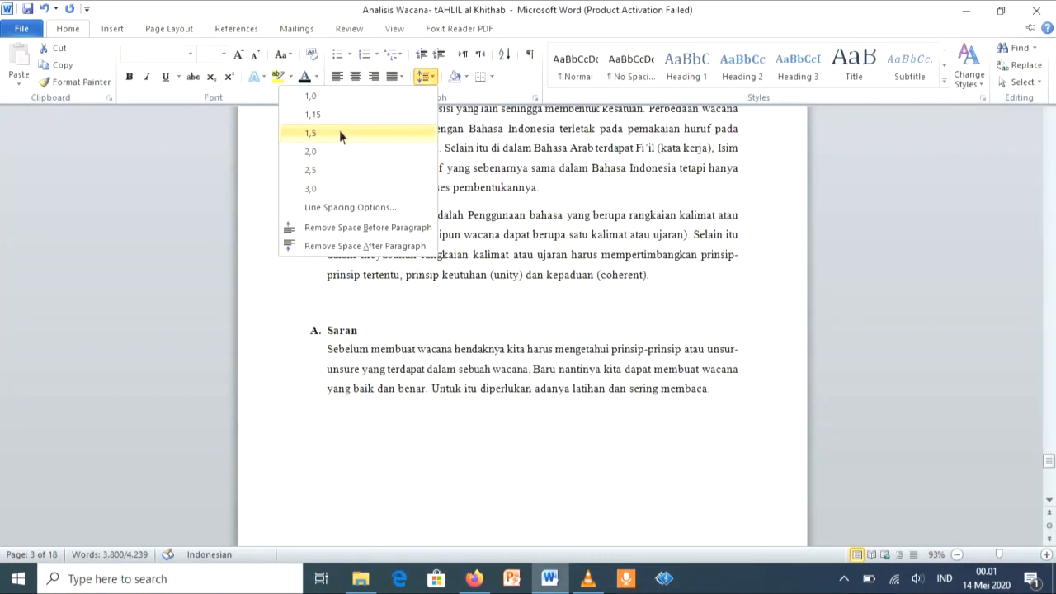
pyautogui.click(378, 132)
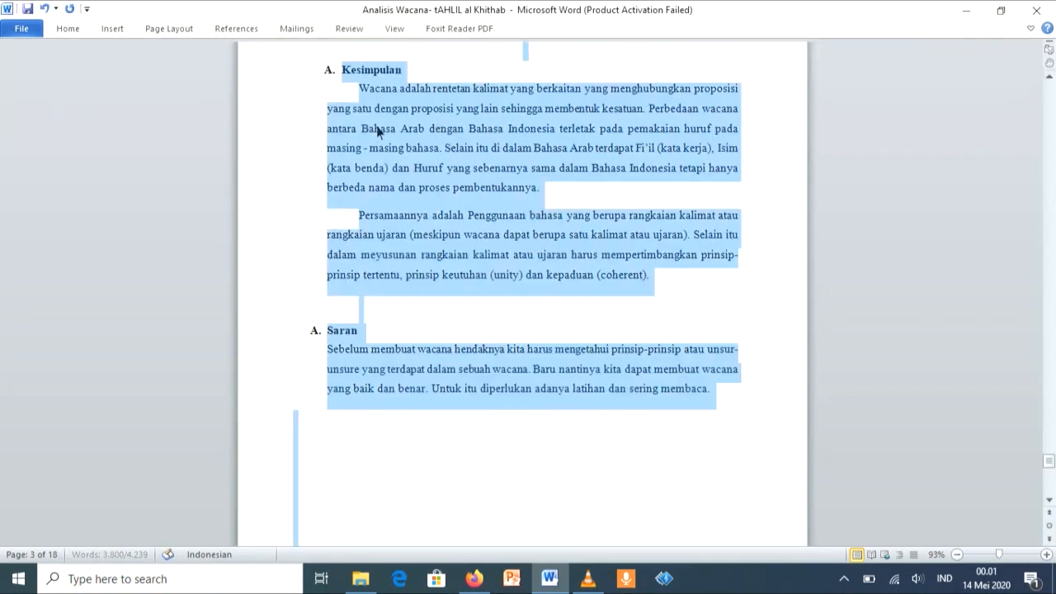
pyautogui.click(71, 32)
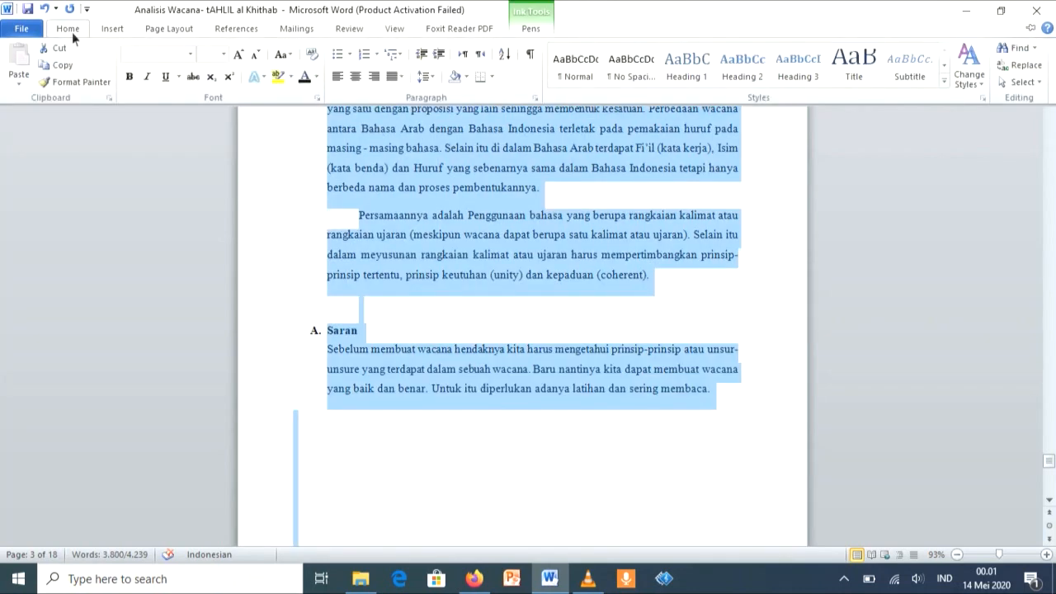
# Step: Delete the two empty lines above the BAB III heading
pyautogui.scroll(8, 724, 365)
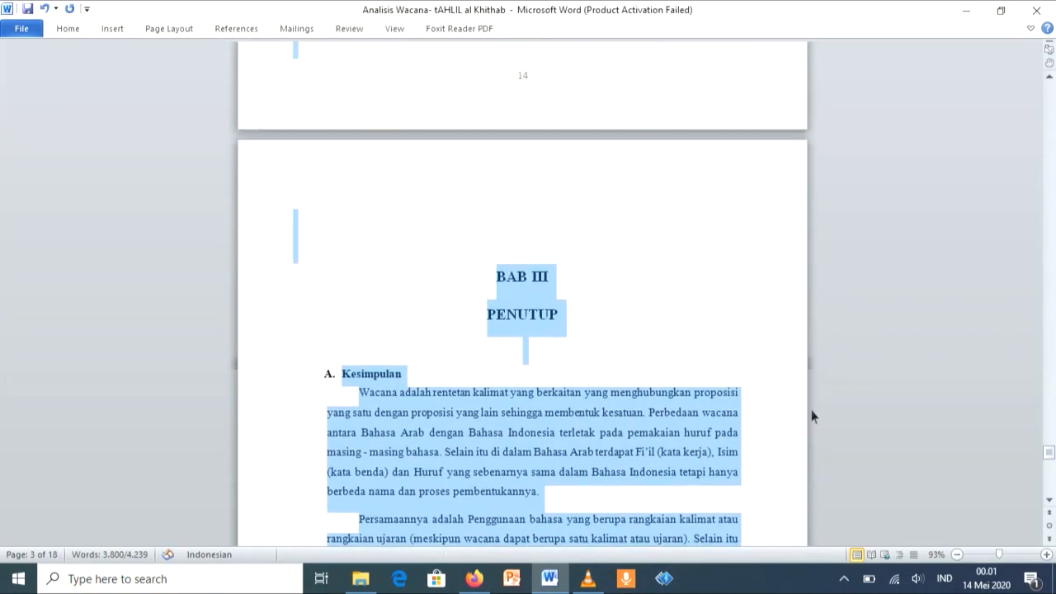
pyautogui.click(489, 304)
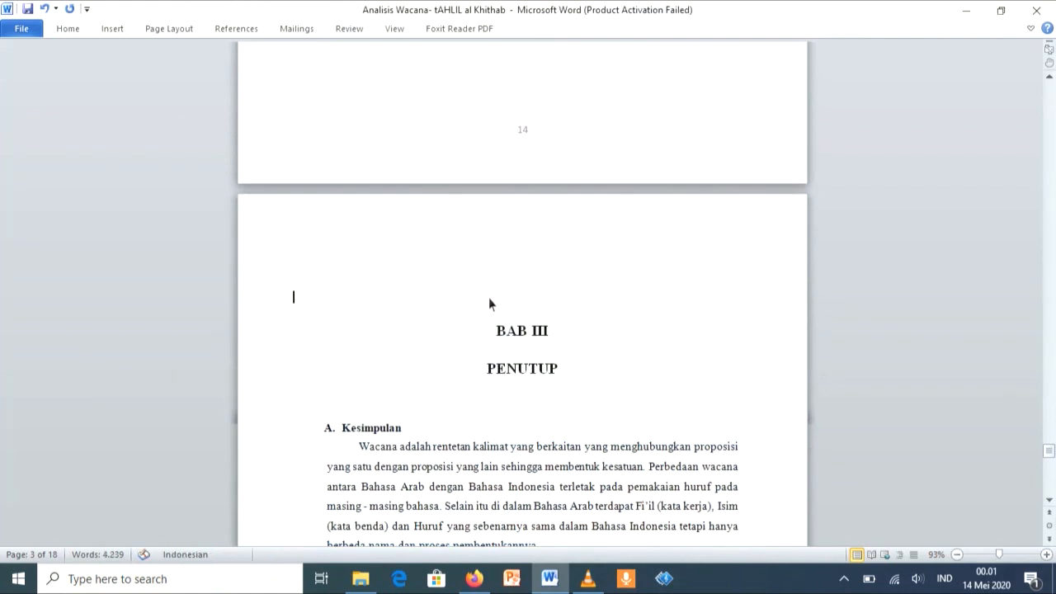
pyautogui.press('BackSpace')
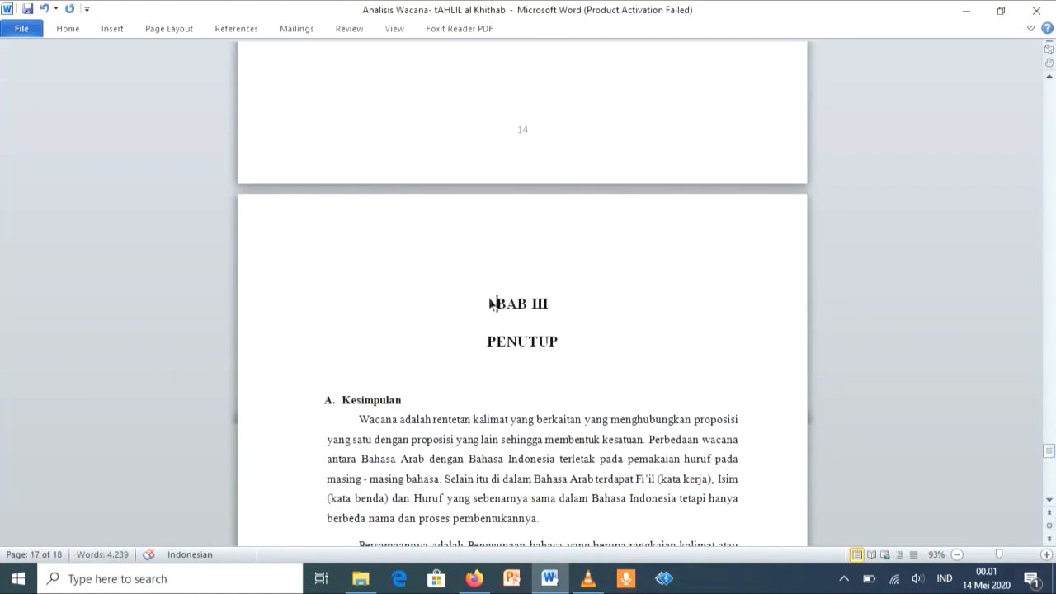
pyautogui.press('BackSpace')
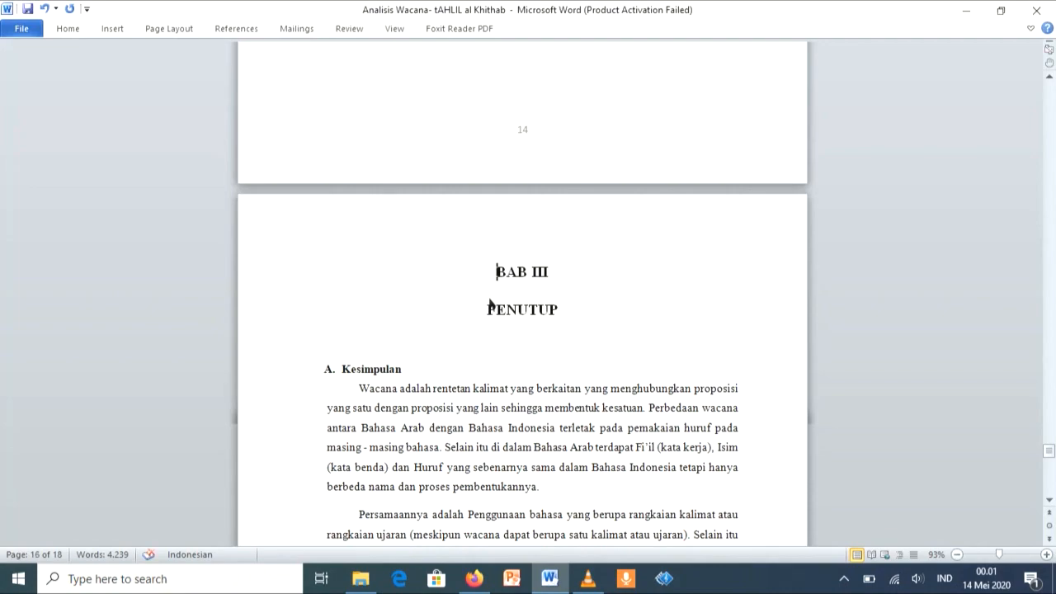
# Step: Review the body pages and their page numbers backward from BAB III to the BAB 1 page
pyautogui.scroll(20, 491, 304)
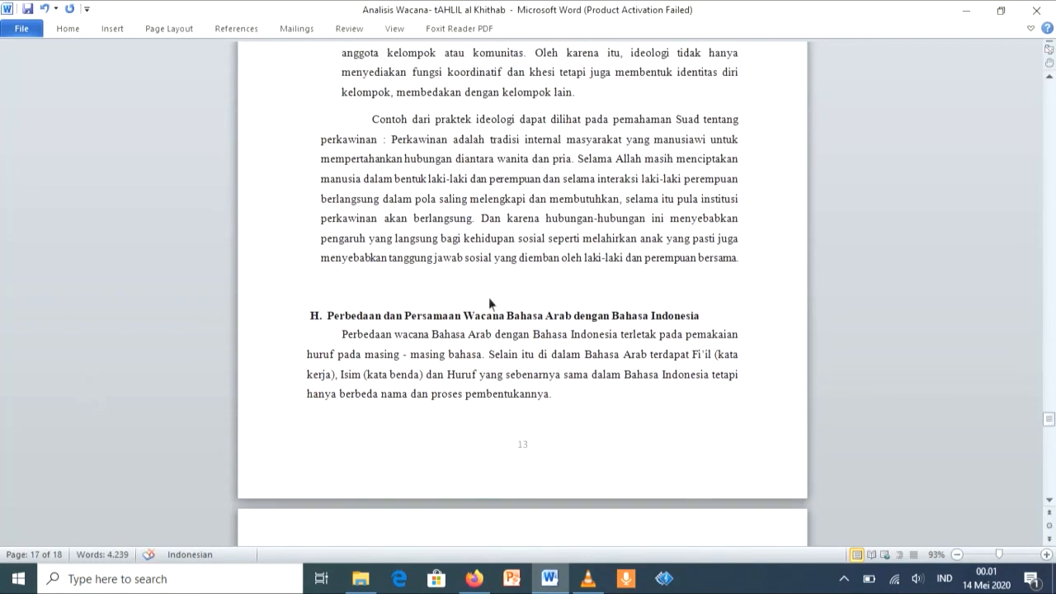
pyautogui.scroll(12, 490, 304)
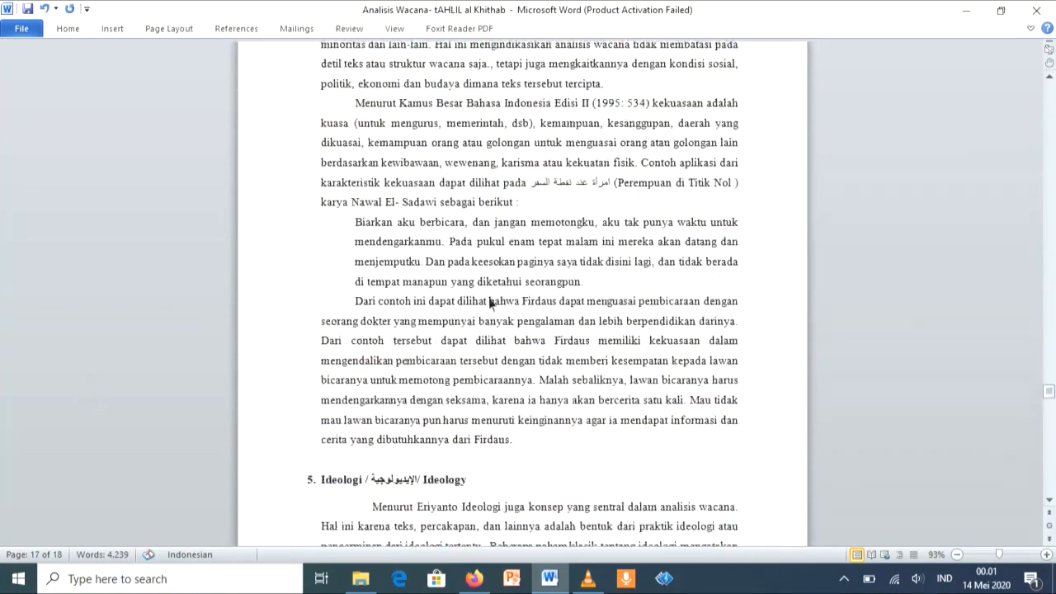
pyautogui.scroll(12, 490, 304)
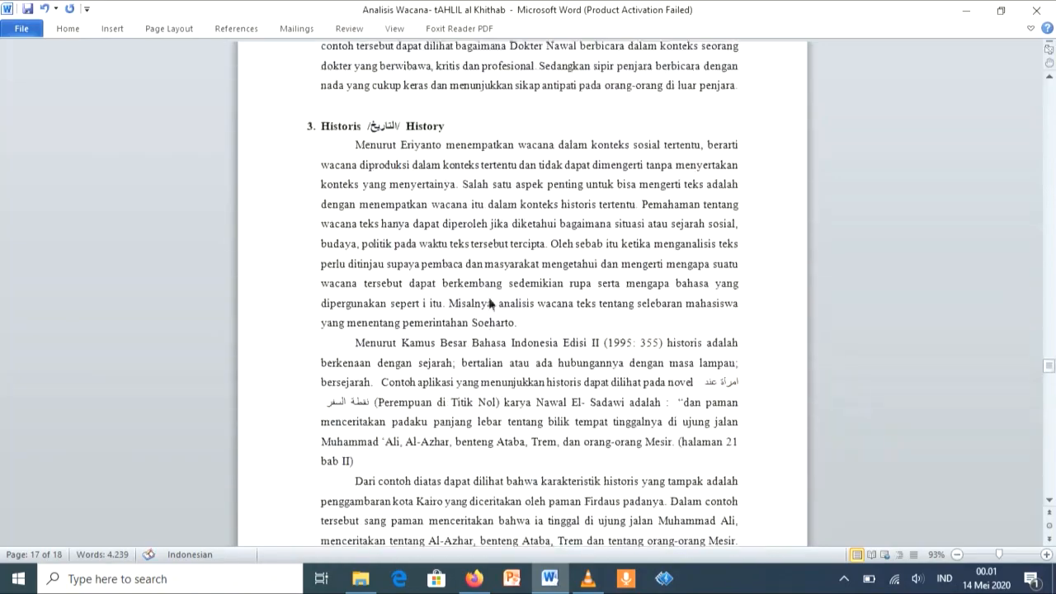
pyautogui.scroll(15, 491, 304)
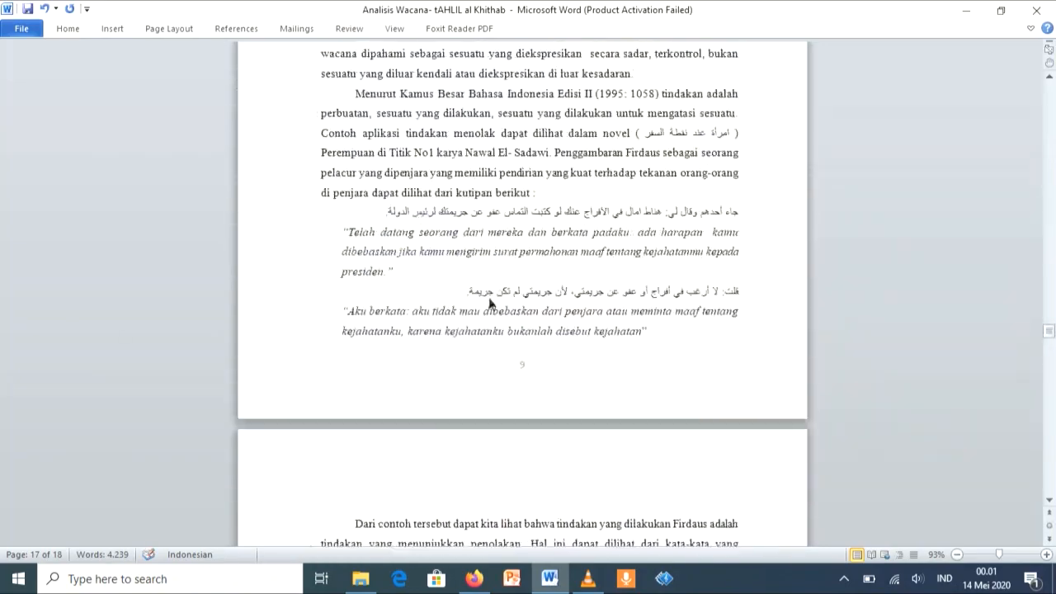
pyautogui.scroll(15, 489, 301)
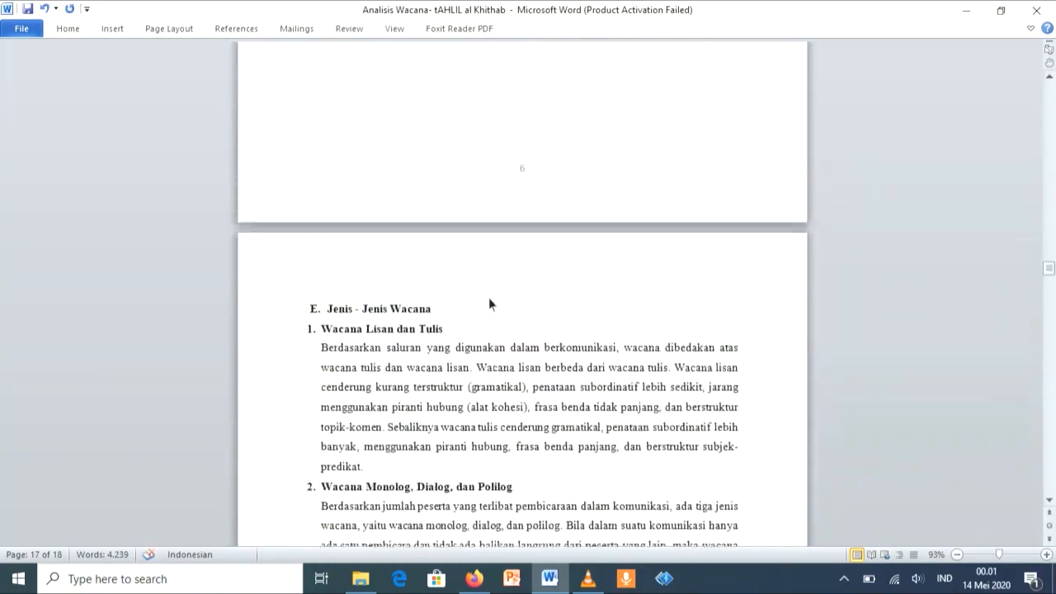
pyautogui.scroll(15, 490, 303)
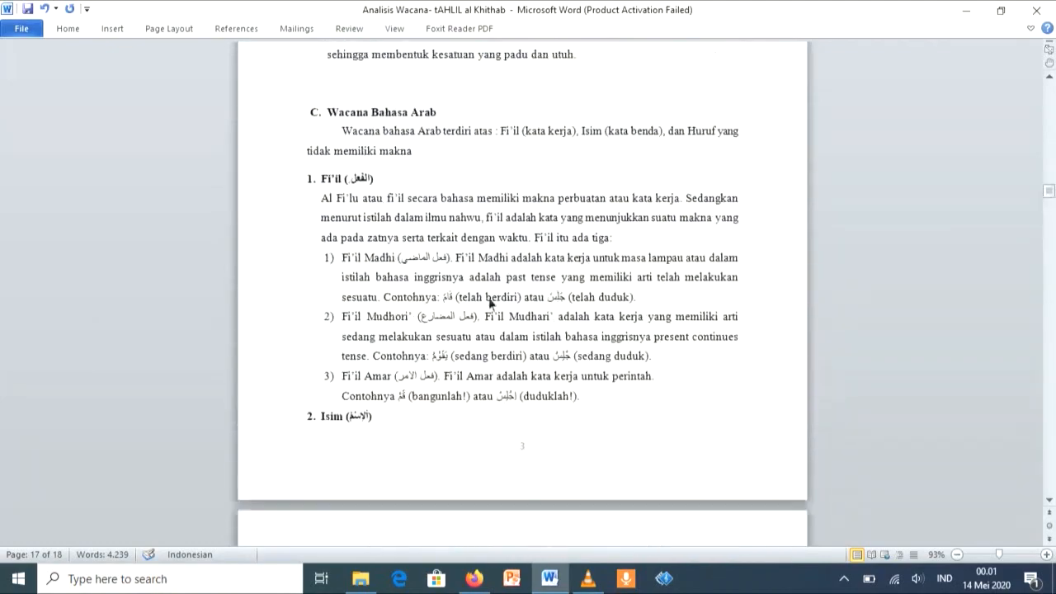
pyautogui.scroll(15, 489, 303)
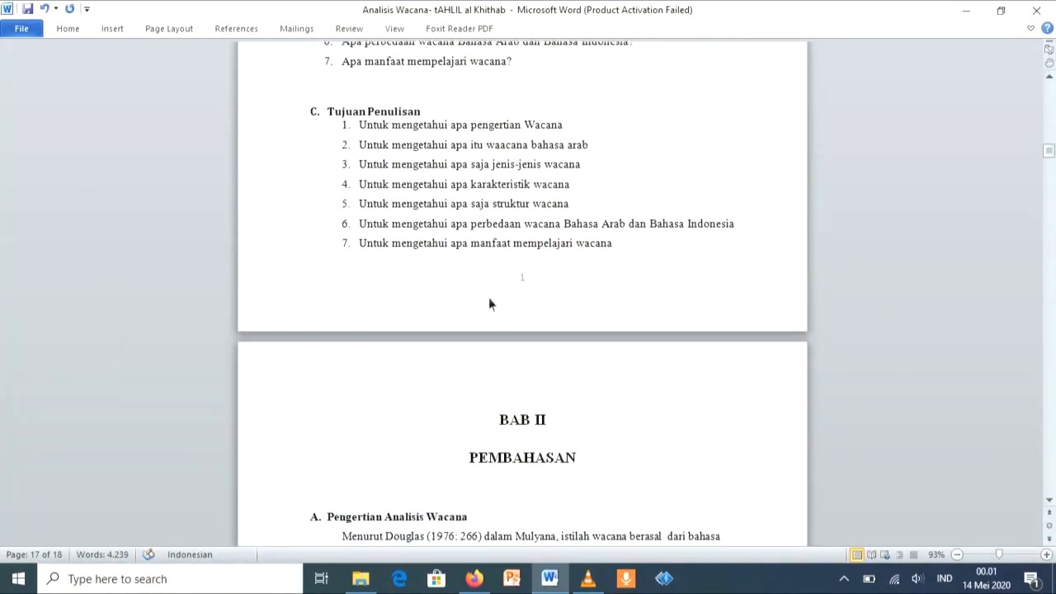
pyautogui.scroll(-1, 489, 301)
pyautogui.scroll(10, 512, 275)
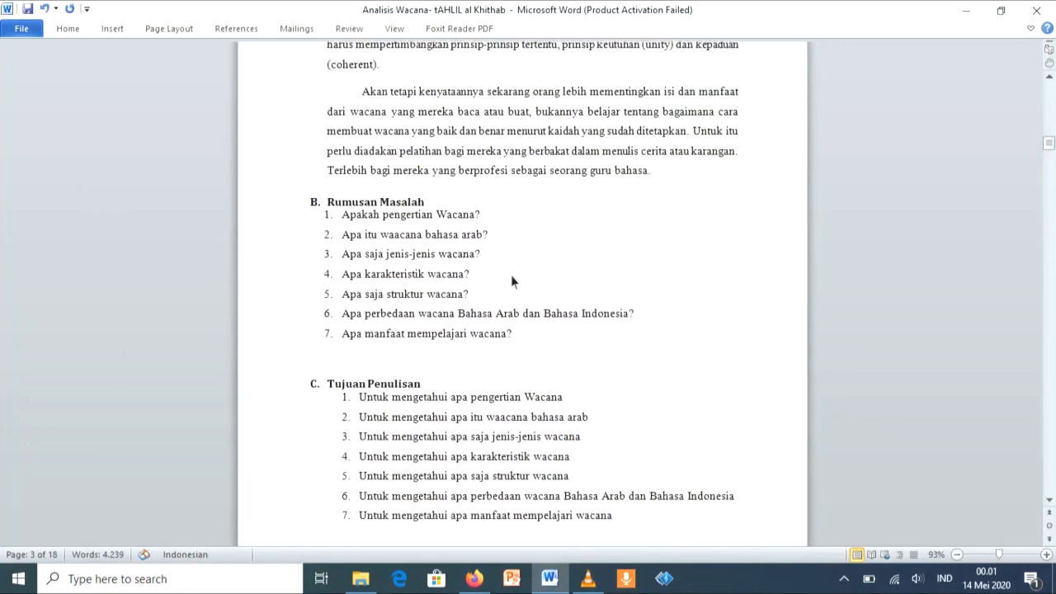
# Step: Add a new line under the DAFTAR ISI heading and insert the Automatic Table 1 table of contents there
pyautogui.scroll(15, 512, 281)
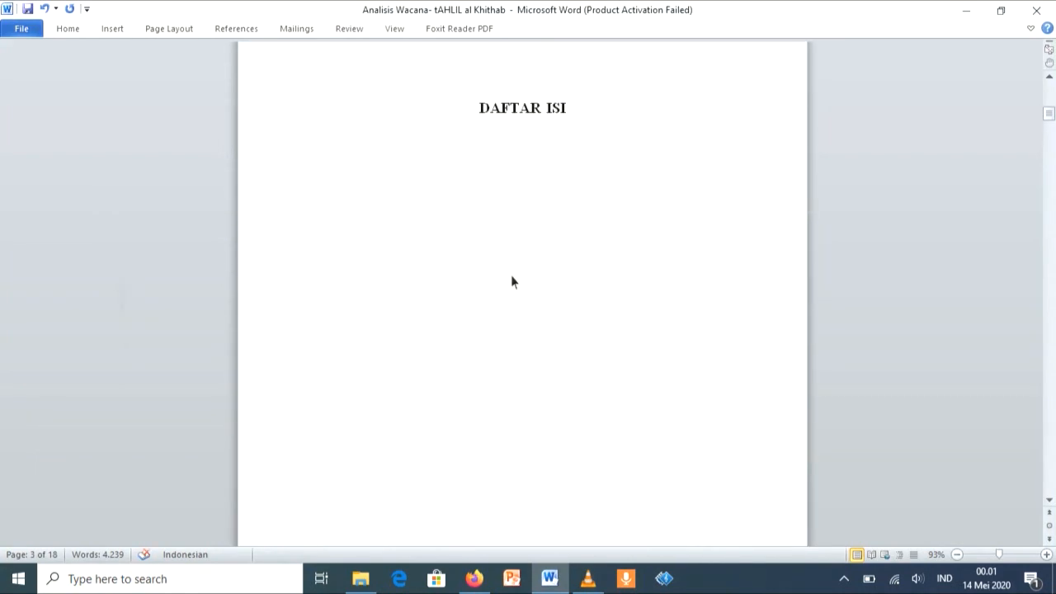
pyautogui.click(588, 157)
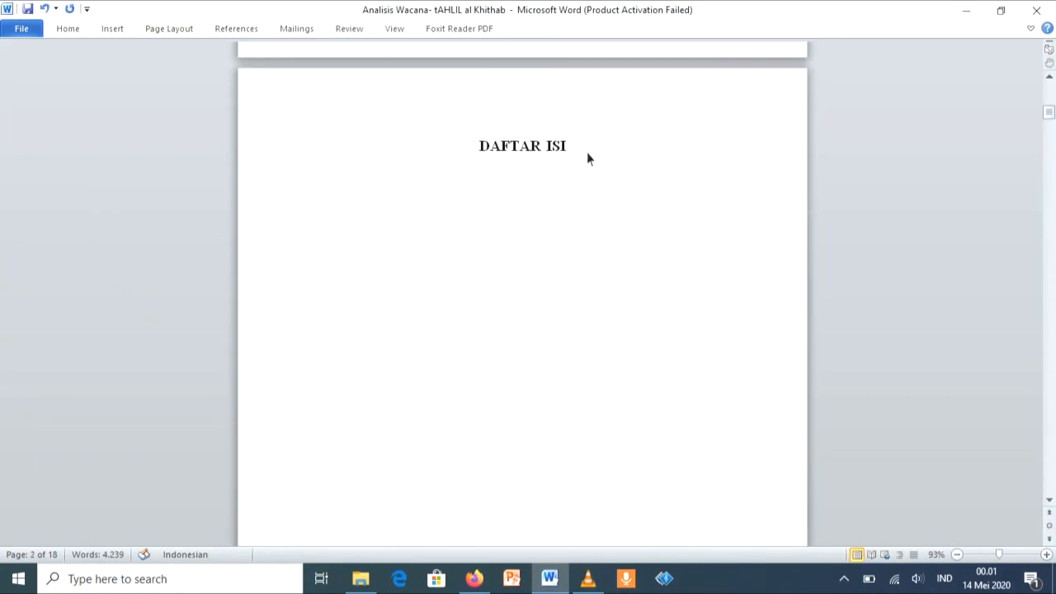
pyautogui.press('Return')
pyautogui.click(166, 29)
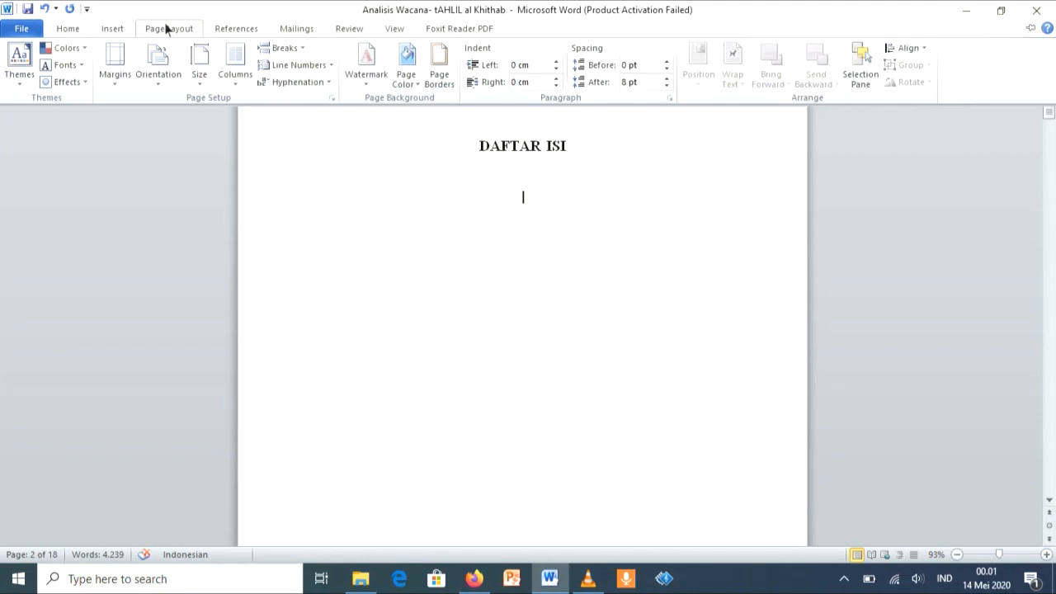
pyautogui.click(231, 32)
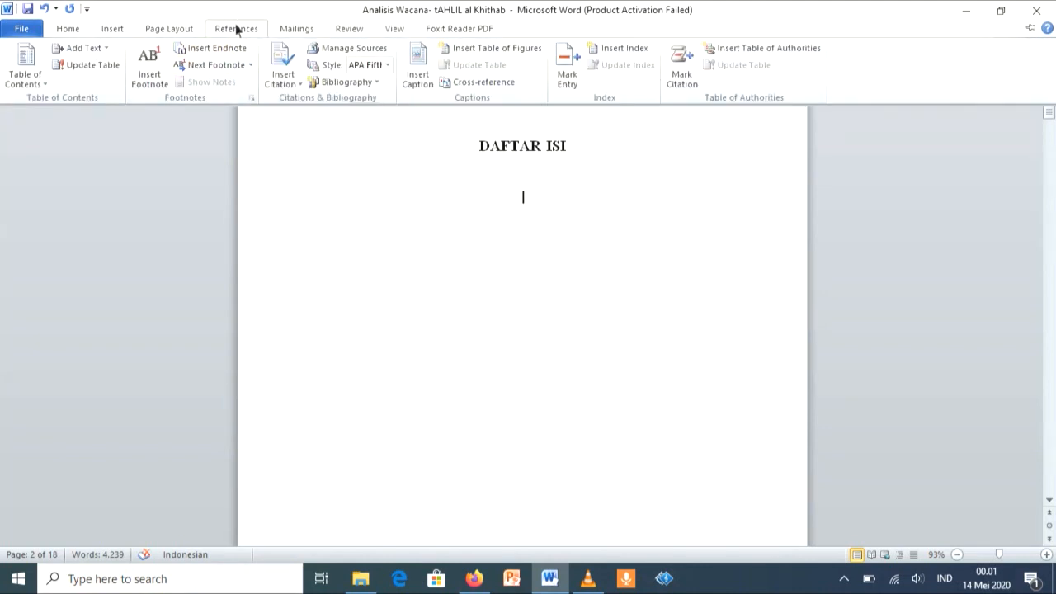
pyautogui.click(26, 81)
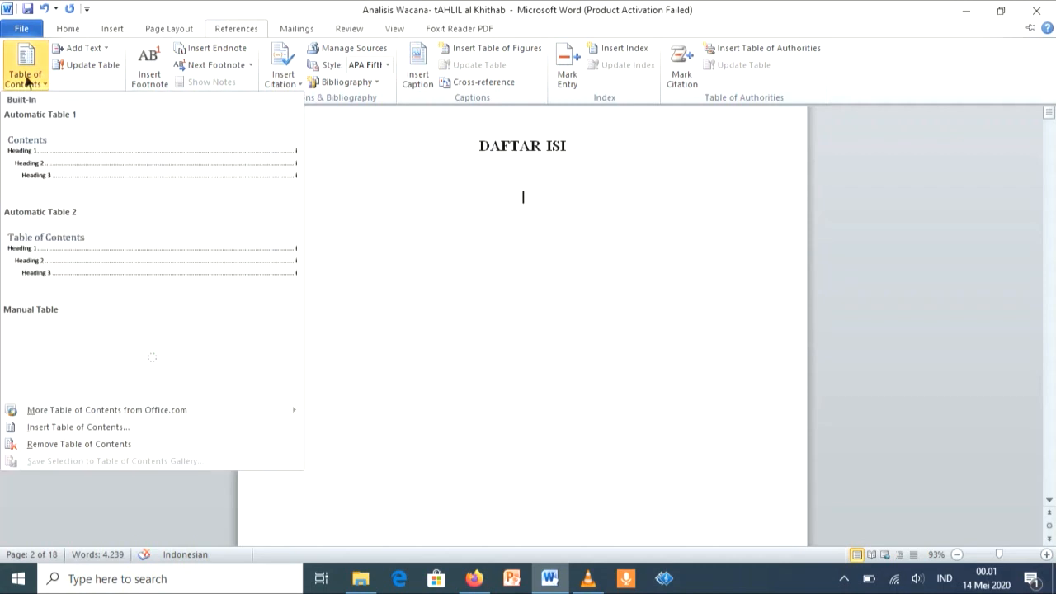
pyautogui.click(91, 153)
# Step: Examine the table of contents entries and their page numbers from KATA PENGANTAR to DAFTAR PUSTAKA
pyautogui.scroll(6, 91, 152)
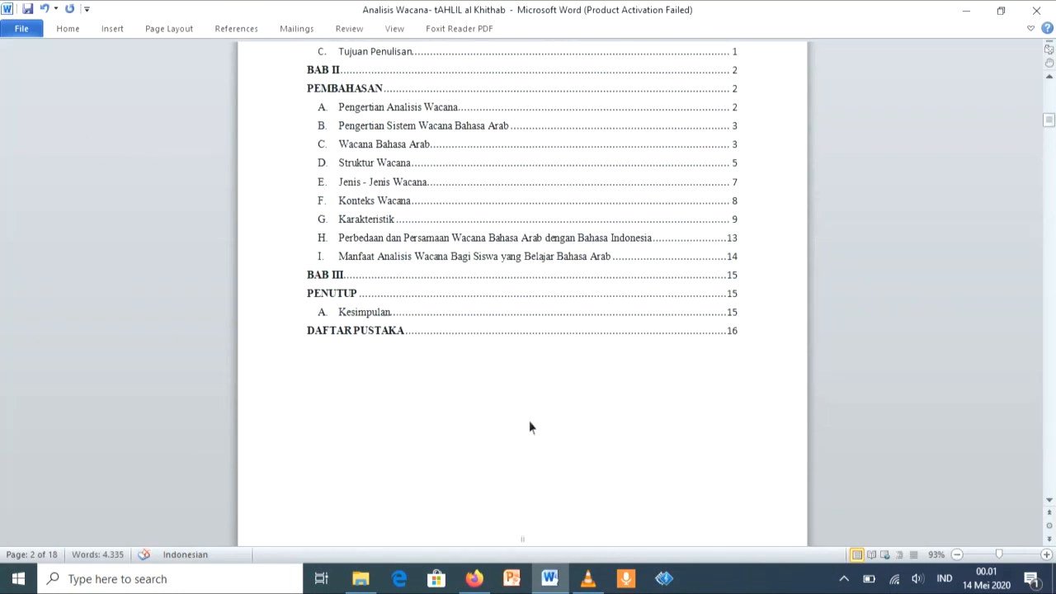
pyautogui.scroll(5, 530, 427)
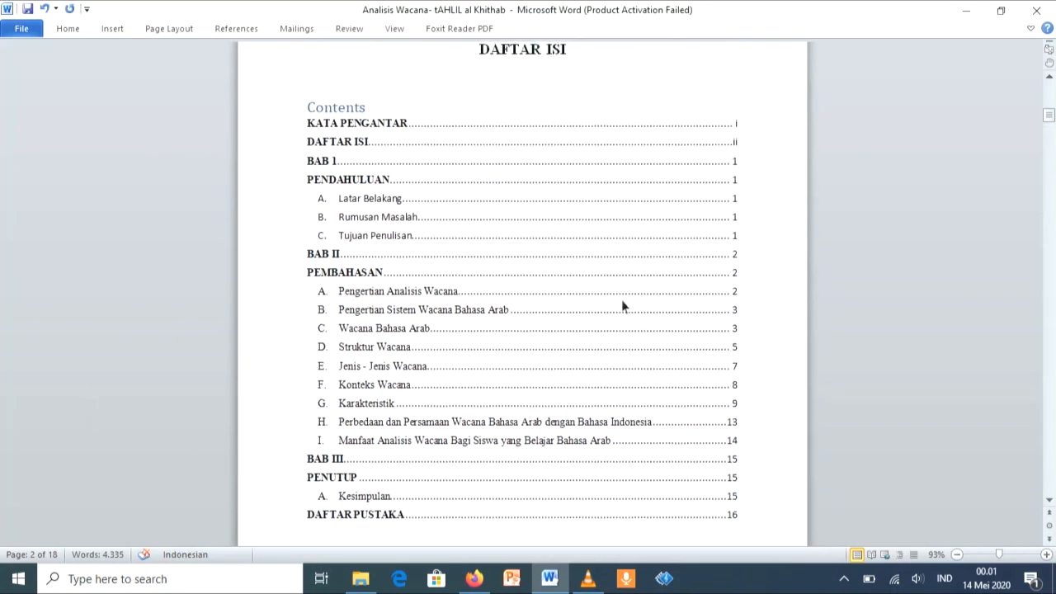
pyautogui.scroll(2, 531, 305)
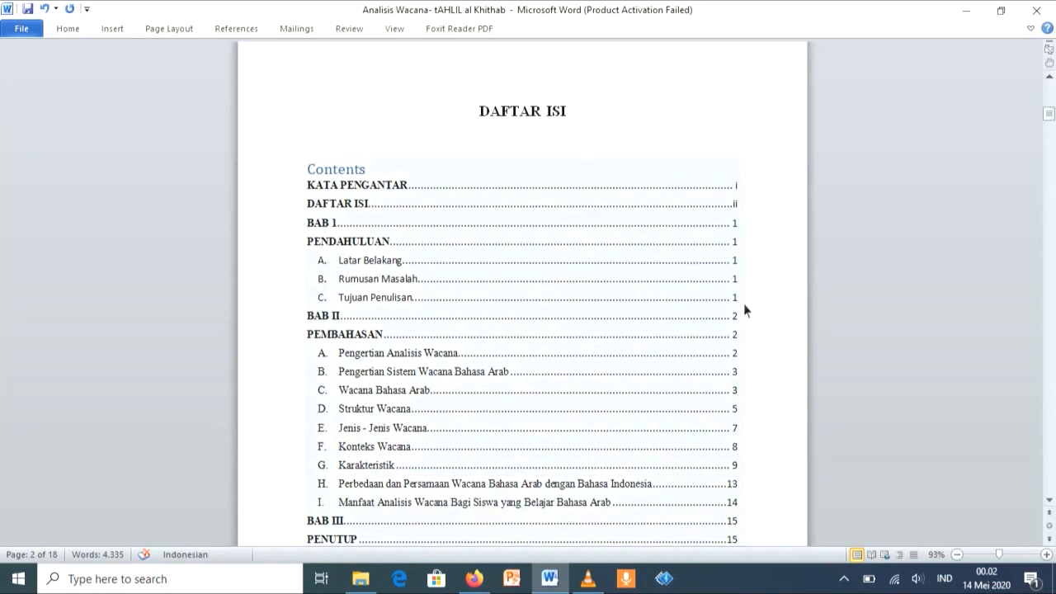
pyautogui.scroll(-2, 743, 305)
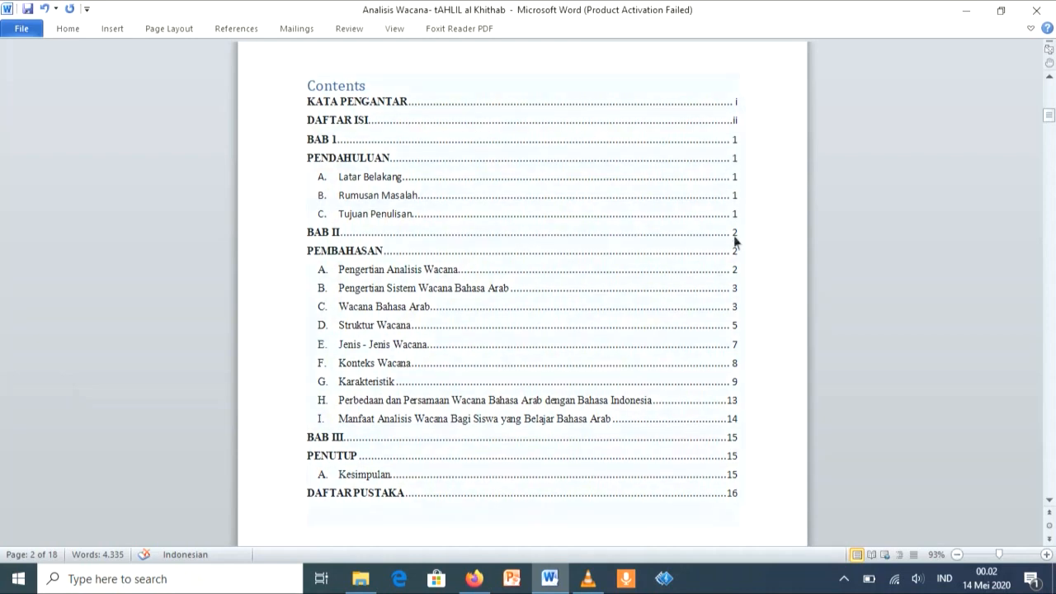
pyautogui.scroll(-3, 744, 270)
pyautogui.scroll(-3, 744, 271)
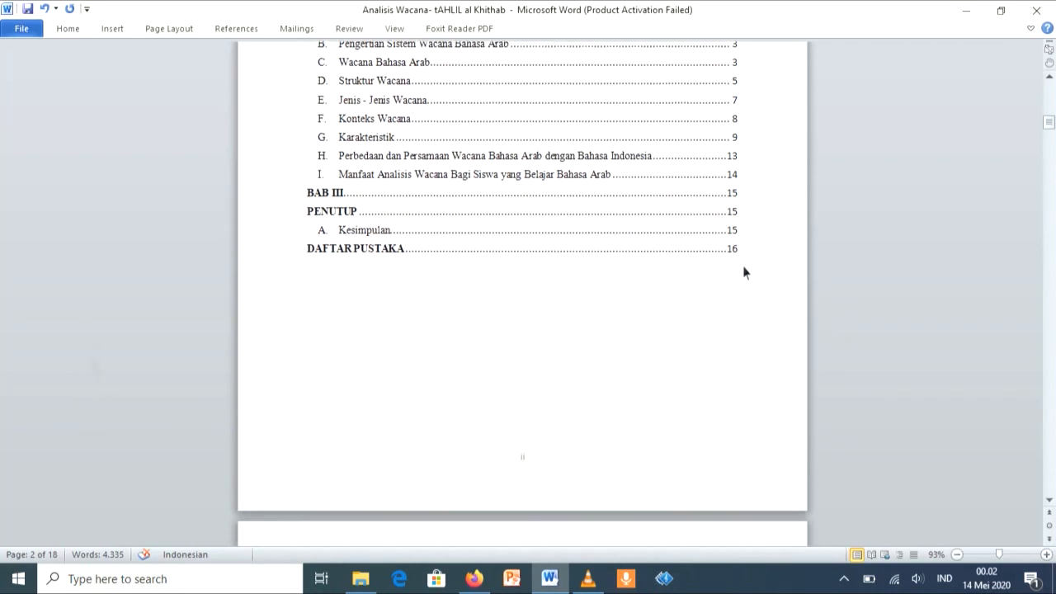
# Step: Compare the table of contents page numbers with the footers of the BAB 1, BAB II and KATA PENGANTAR pages
pyautogui.scroll(-12, 649, 324)
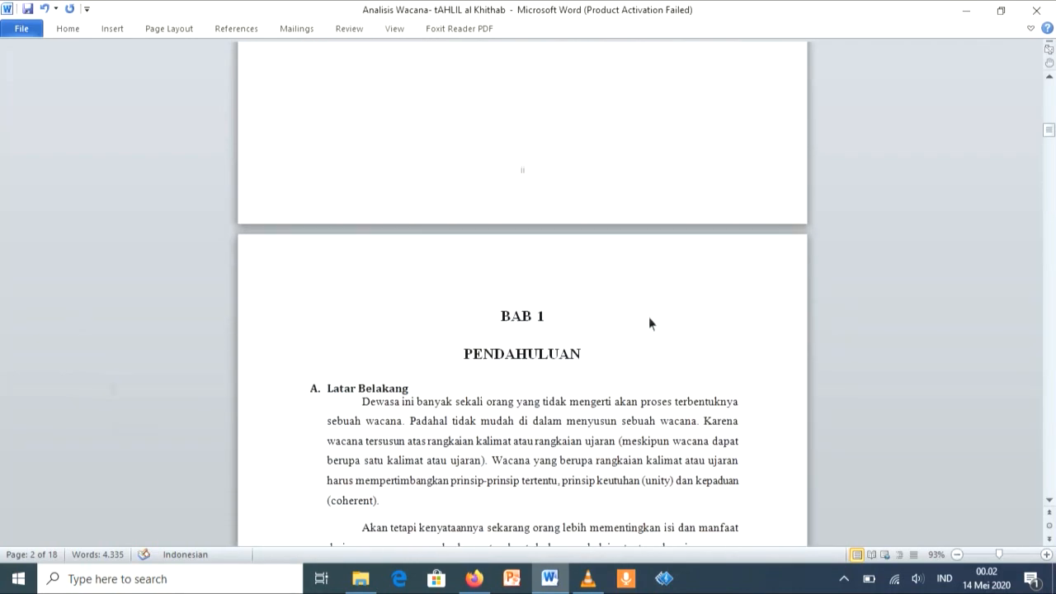
pyautogui.scroll(-1, 649, 323)
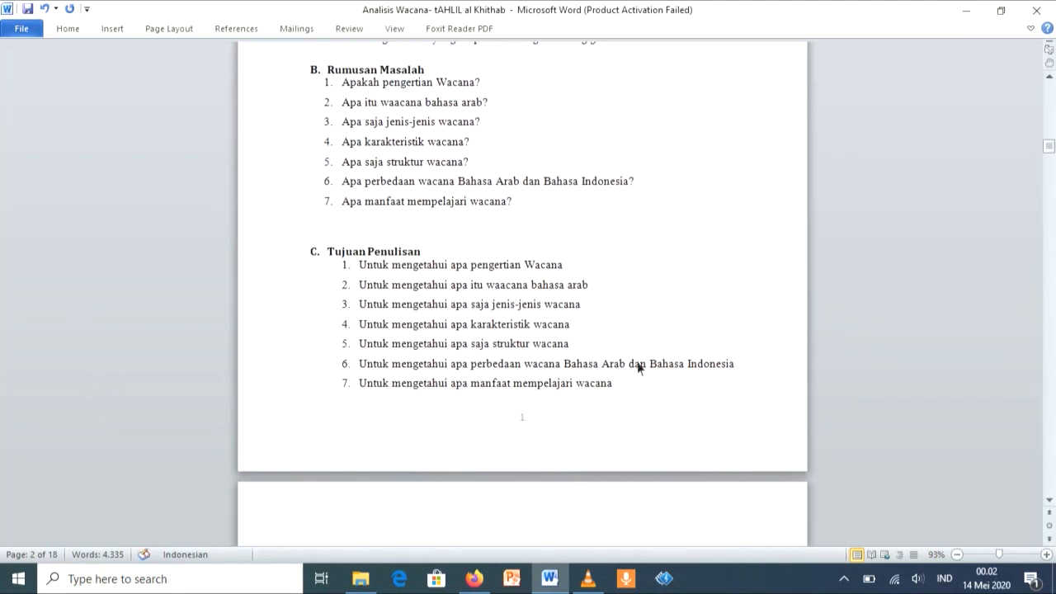
pyautogui.scroll(-7, 577, 277)
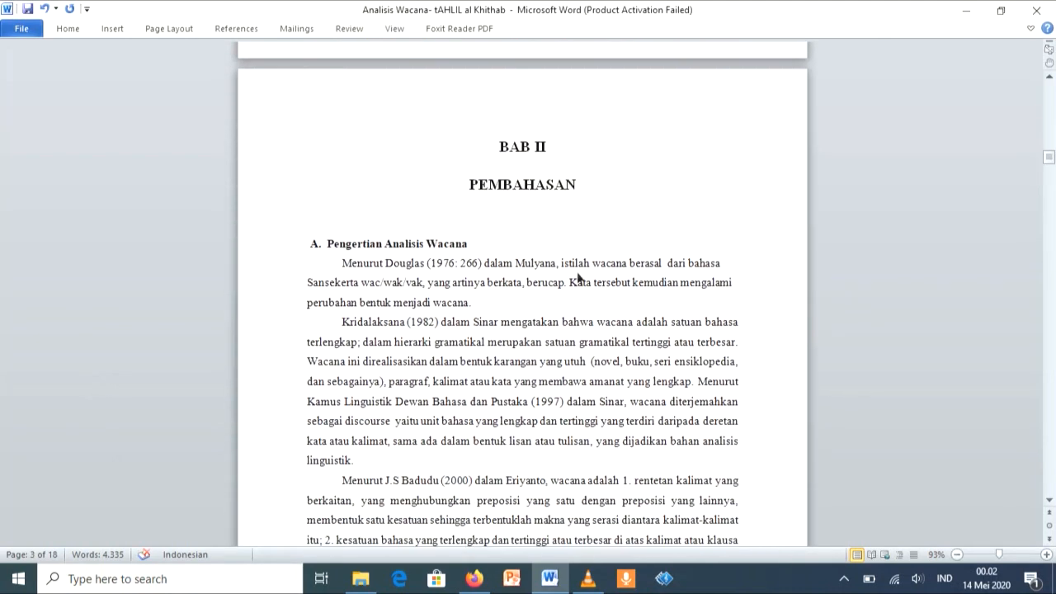
pyautogui.scroll(-7, 684, 217)
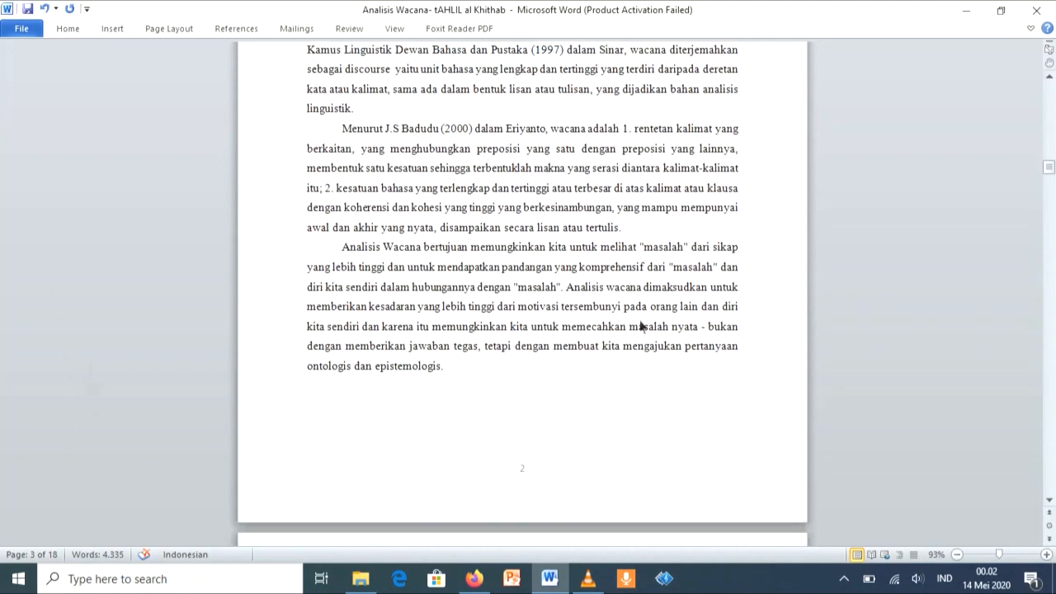
pyautogui.scroll(20, 581, 297)
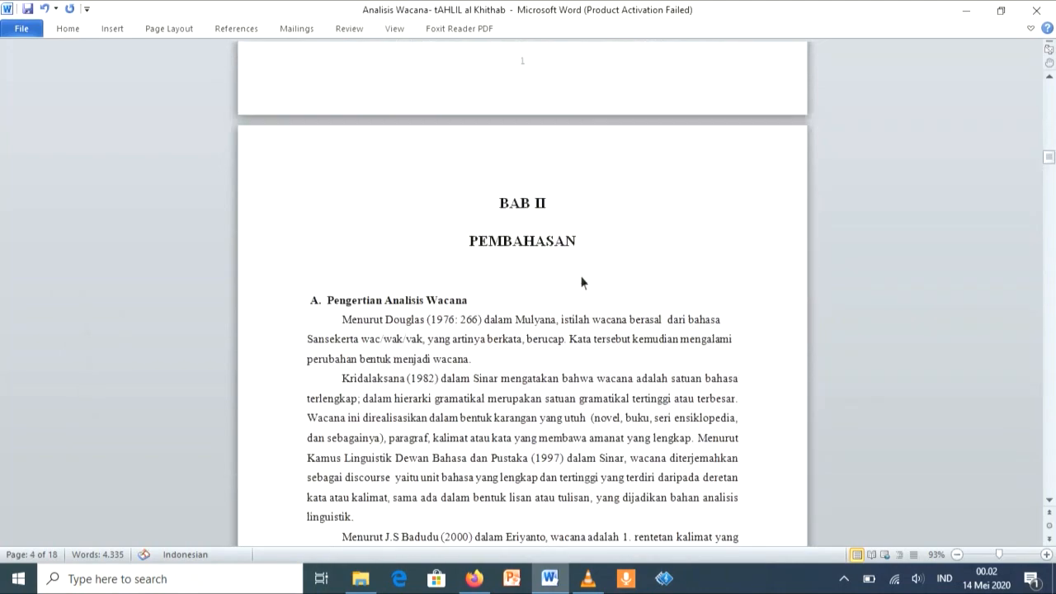
pyautogui.scroll(3, 658, 125)
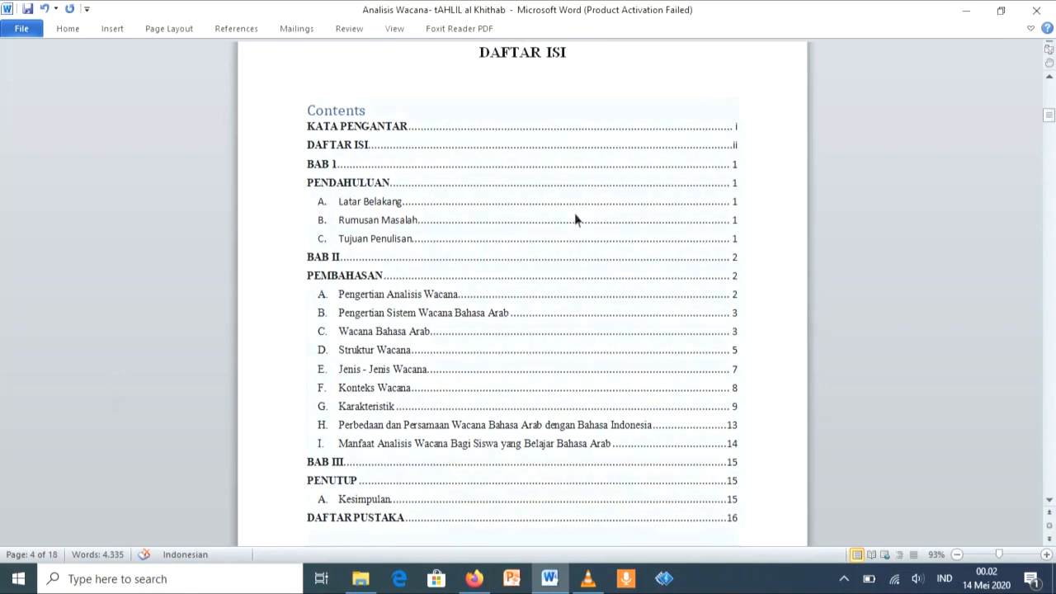
pyautogui.scroll(10, 823, 52)
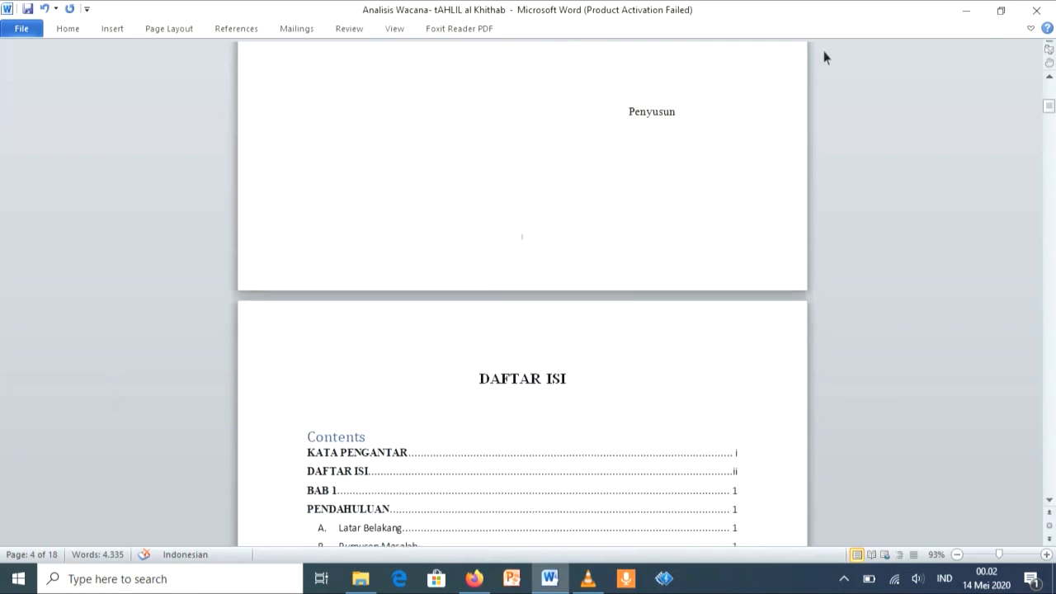
pyautogui.scroll(5, 775, 132)
pyautogui.scroll(1, 776, 223)
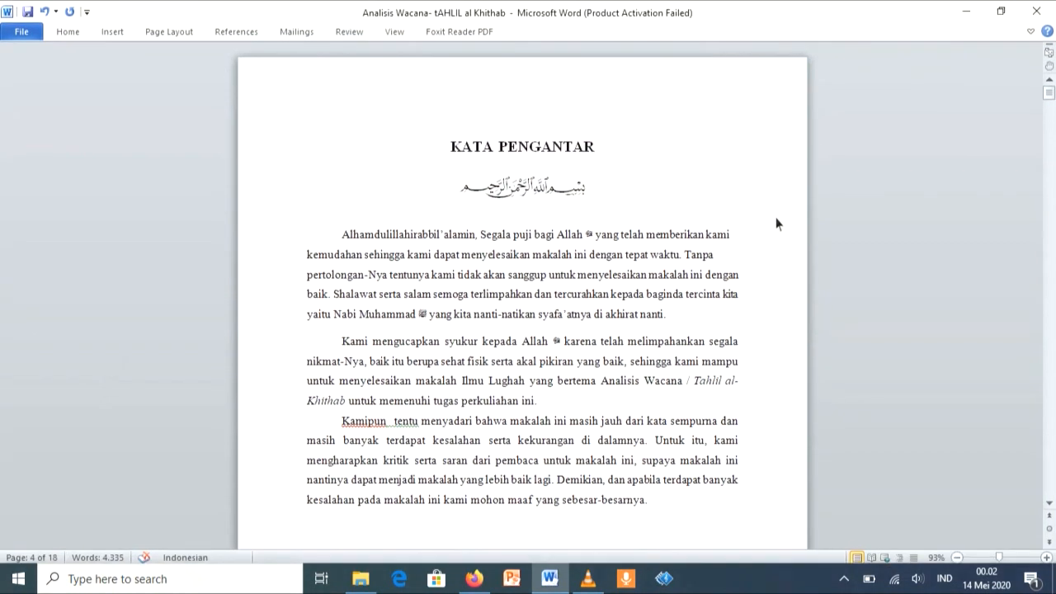